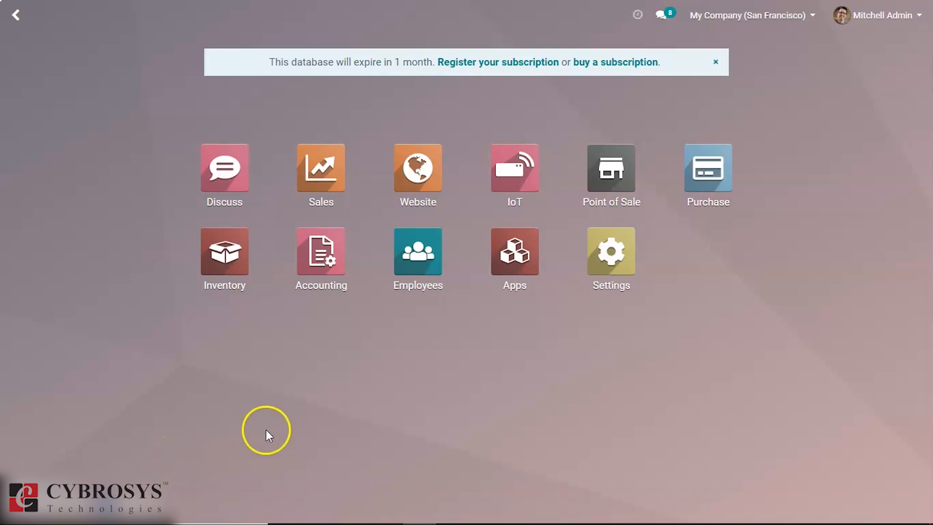
Open the Point of Sale app and bring up the settings of the Shop point of sale
{"action": "left_click", "coordinate": [627, 163]}
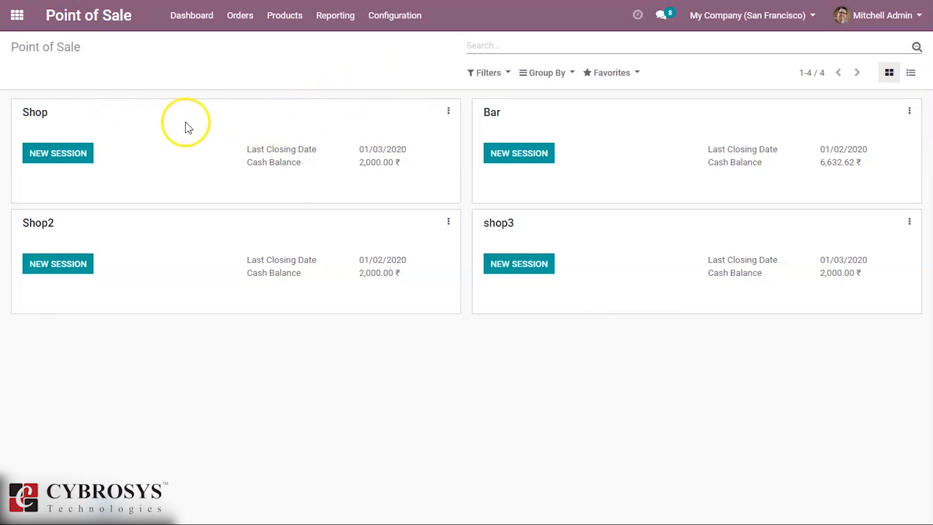
{"action": "left_click", "coordinate": [449, 113]}
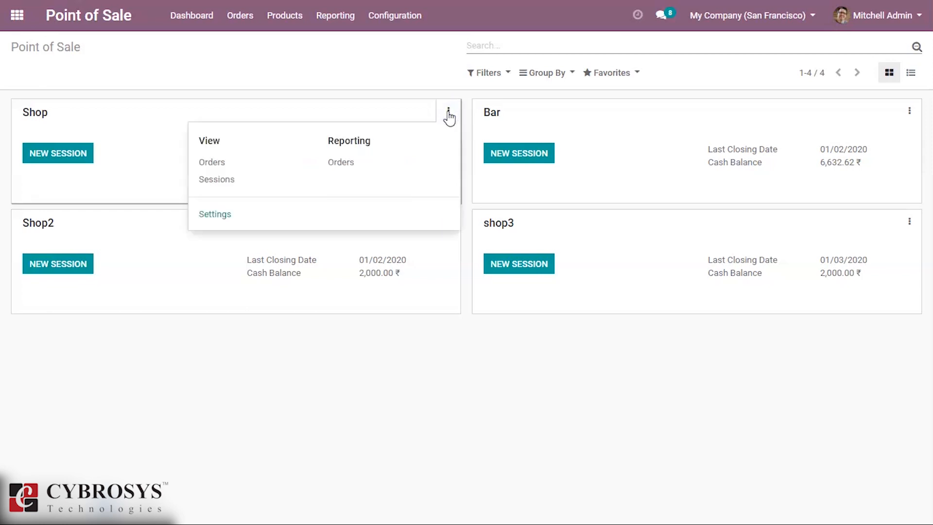
{"action": "left_click", "coordinate": [399, 140]}
{"action": "left_click", "coordinate": [382, 141]}
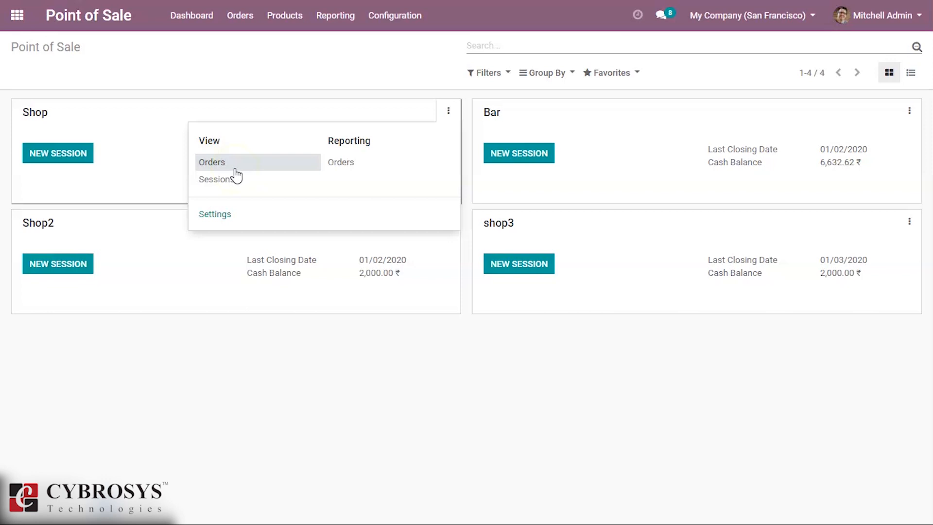
{"action": "left_click", "coordinate": [236, 187]}
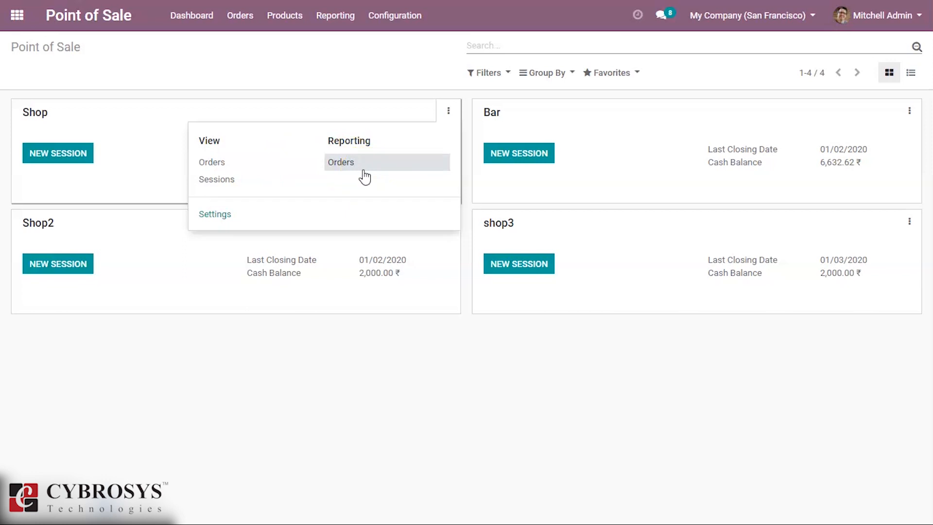
{"action": "left_click", "coordinate": [208, 216]}
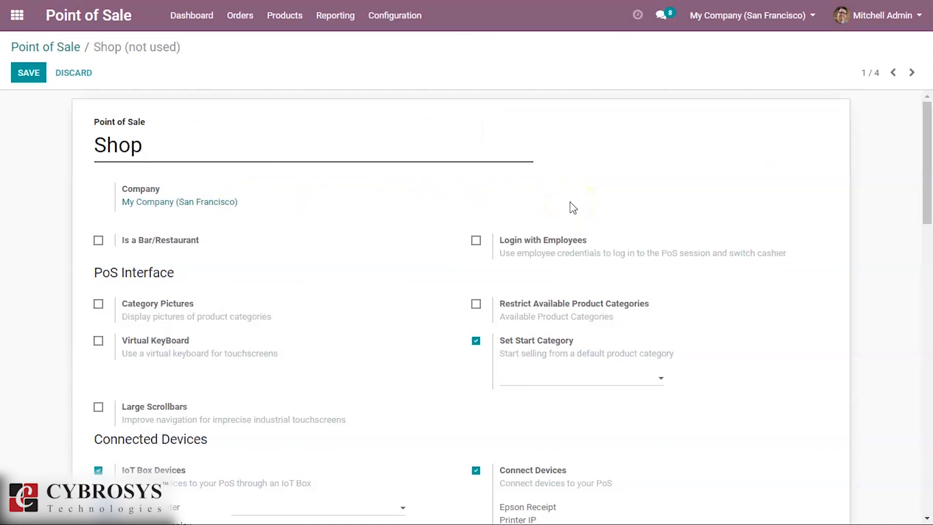
{"action": "mouse_move", "coordinate": [926, 163]}
{"action": "left_mouse_down"}
{"action": "mouse_move", "coordinate": [927, 224]}
{"action": "mouse_move", "coordinate": [923, 156]}
{"action": "left_mouse_up"}
{"action": "left_click", "coordinate": [130, 251]}
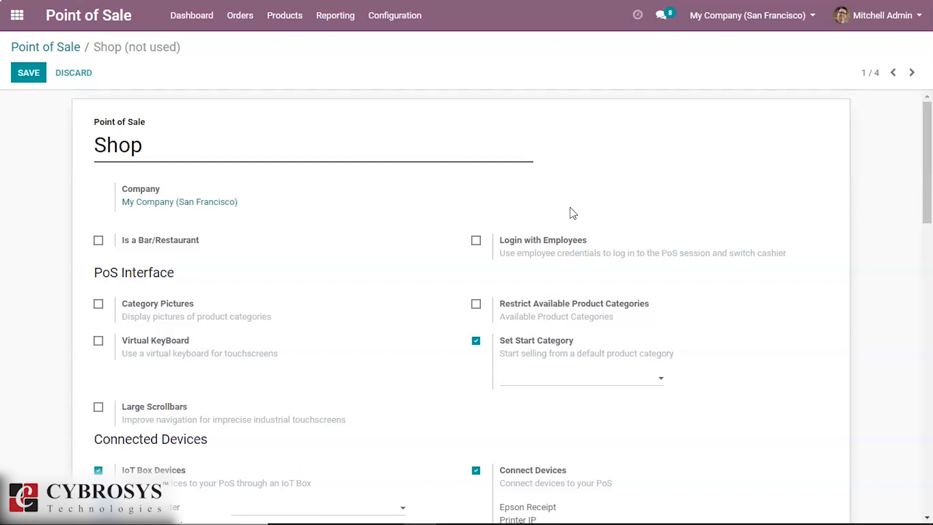
Enable Restrict Available Product Categories for the Shop, choose Chairs as the allowed category, and save the settings
{"action": "mouse_move", "coordinate": [470, 257]}
{"action": "left_click", "coordinate": [475, 304]}
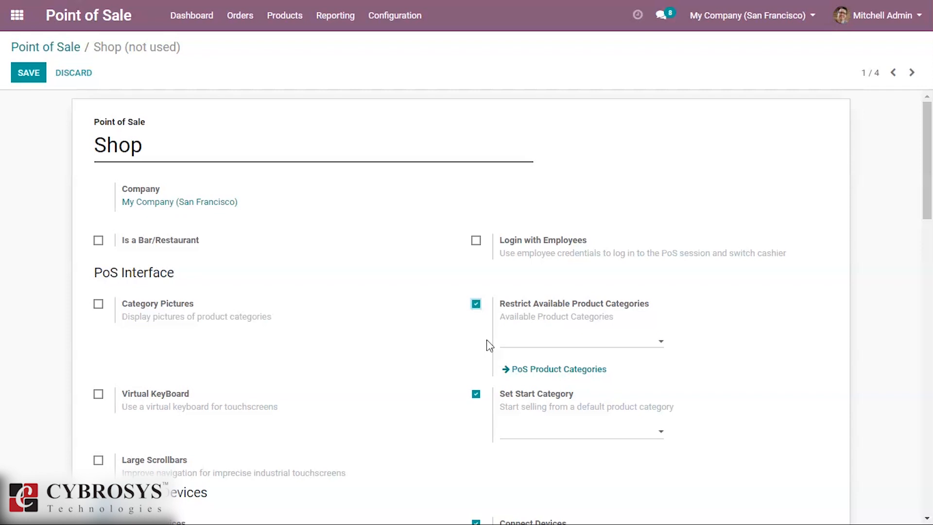
{"action": "left_click", "coordinate": [505, 341]}
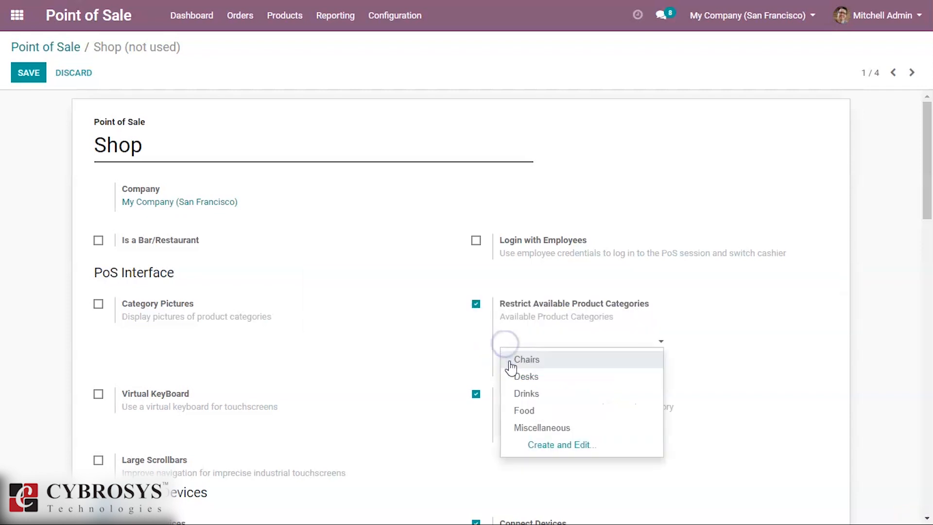
{"action": "left_click", "coordinate": [511, 362]}
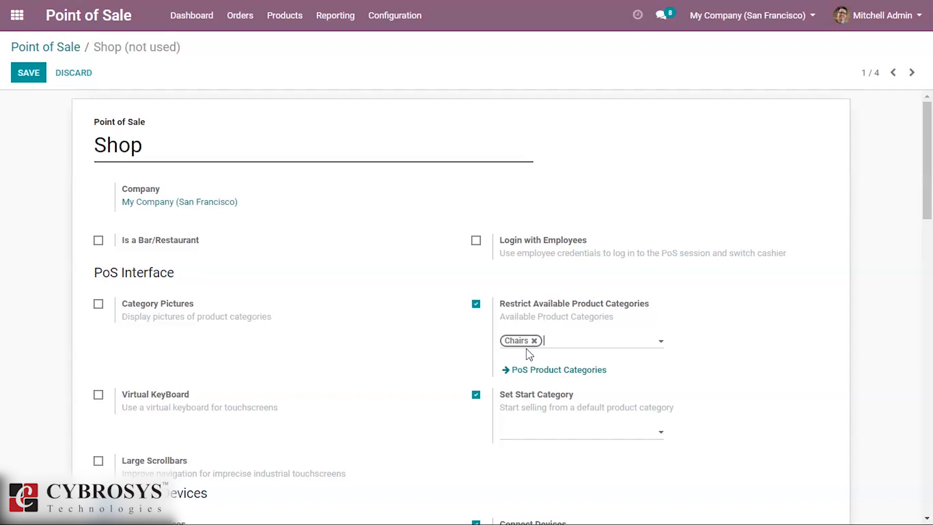
{"action": "left_click", "coordinate": [24, 74]}
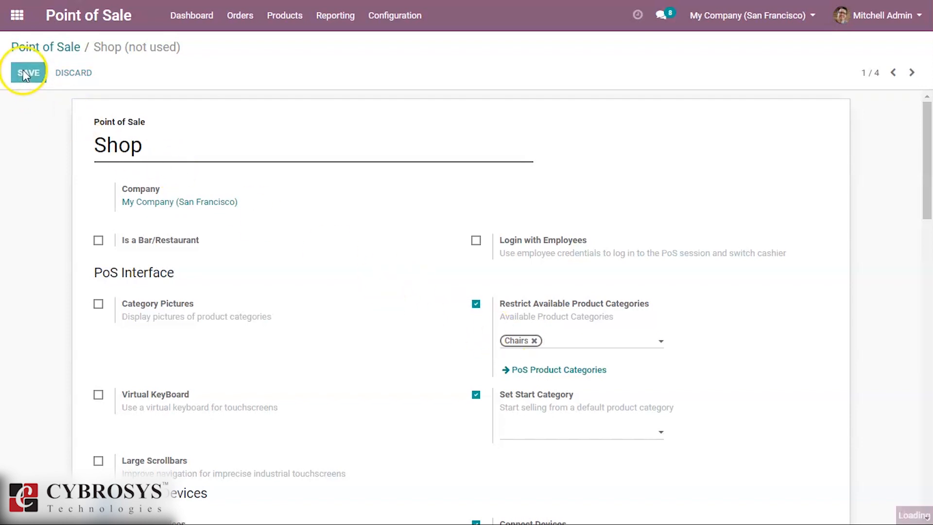
Return to the point of sale overview and start a new Shop session to check which products are offered
{"action": "left_click", "coordinate": [43, 47]}
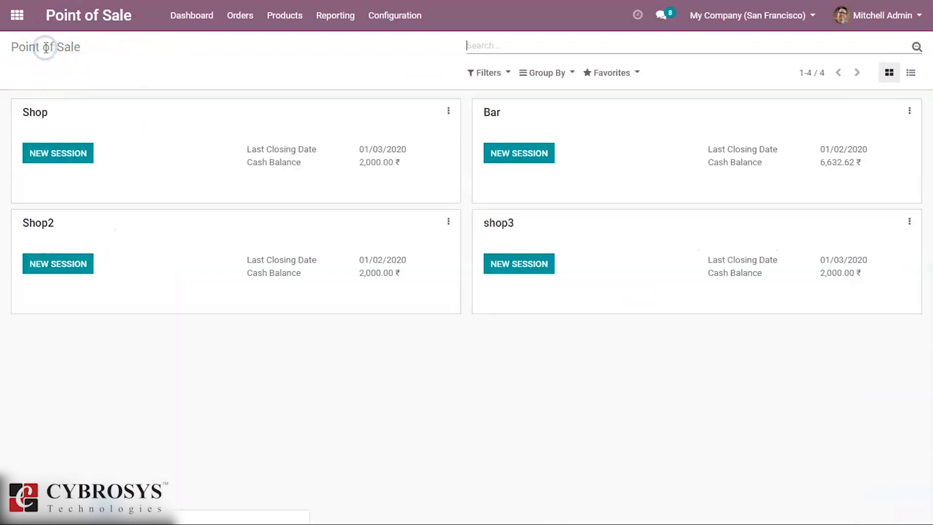
{"action": "left_click", "coordinate": [49, 152]}
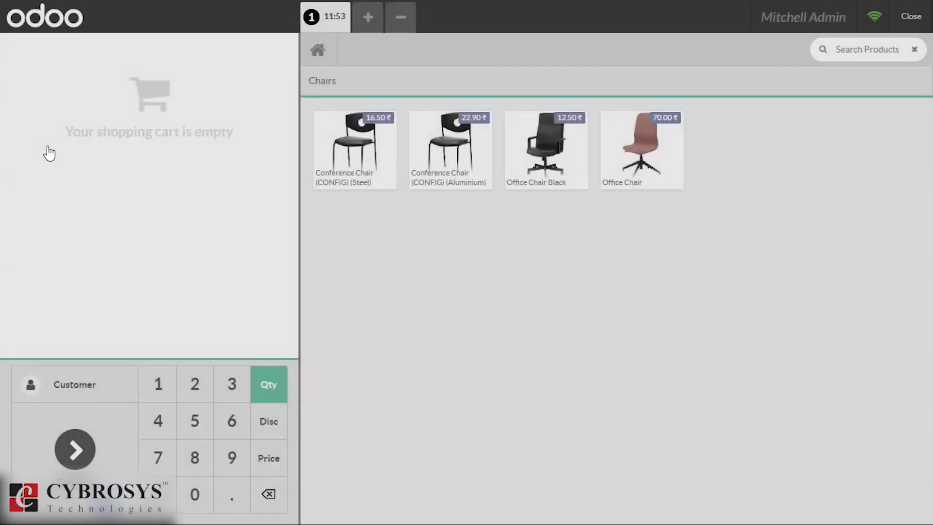
{"action": "left_click", "coordinate": [165, 152]}
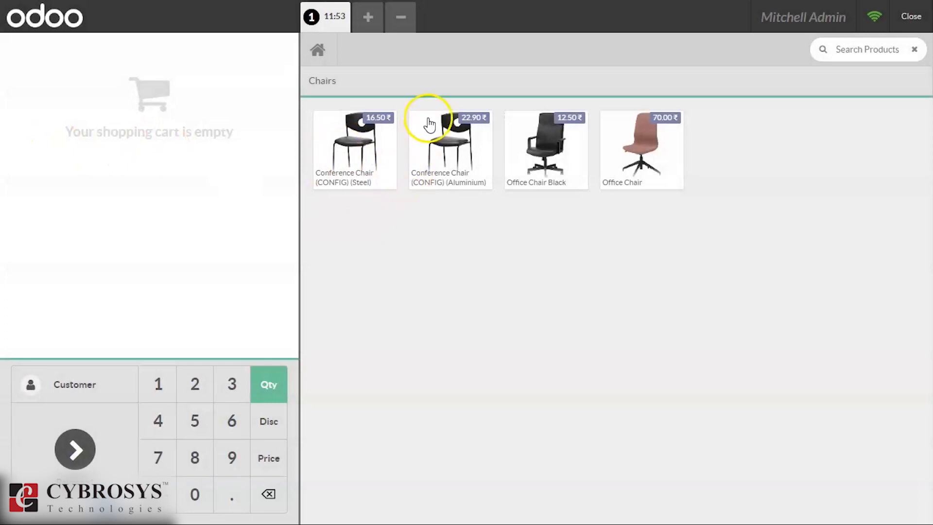
{"action": "left_click", "coordinate": [317, 52]}
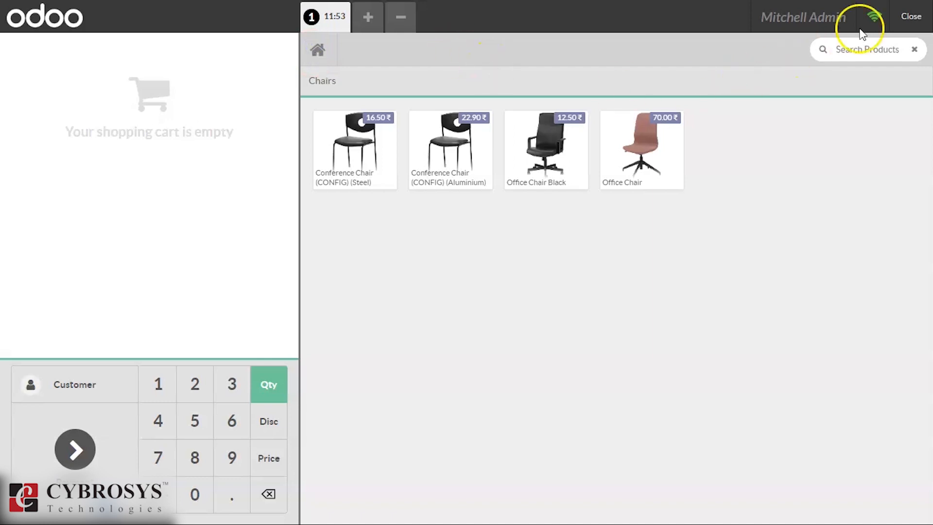
Exit the sales screen, close the Shop session, and return to the point of sale overview
{"action": "left_click", "coordinate": [912, 17]}
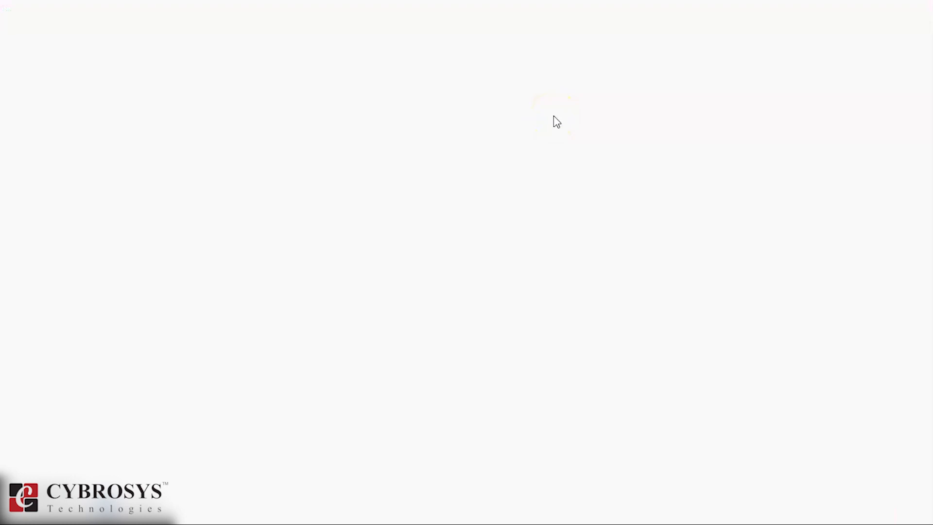
{"action": "left_click_drag", "start_coordinate": [521, 117], "coordinate": [495, 118]}
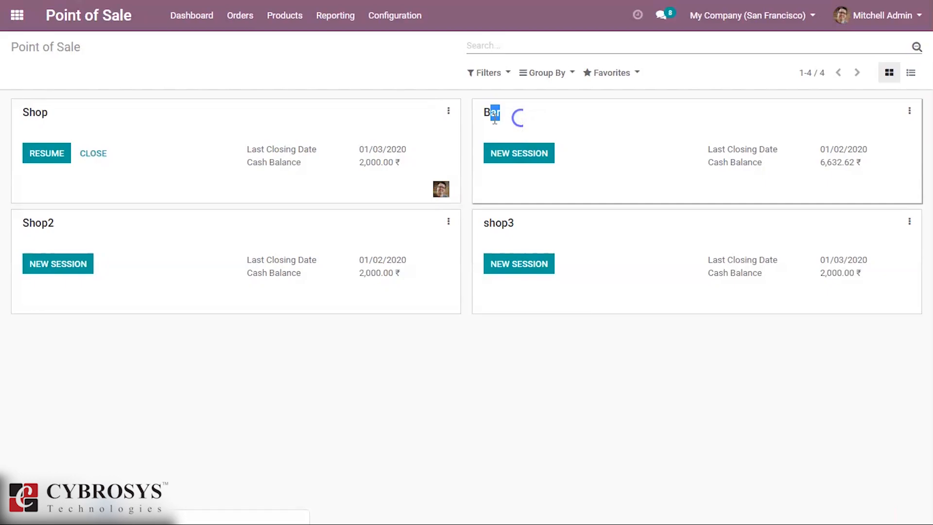
{"action": "left_click", "coordinate": [90, 153]}
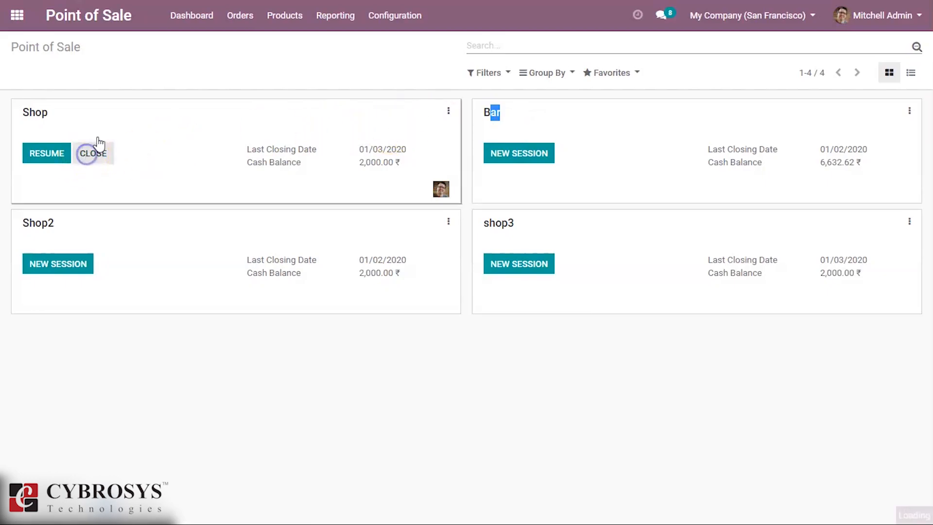
{"action": "left_click", "coordinate": [132, 103]}
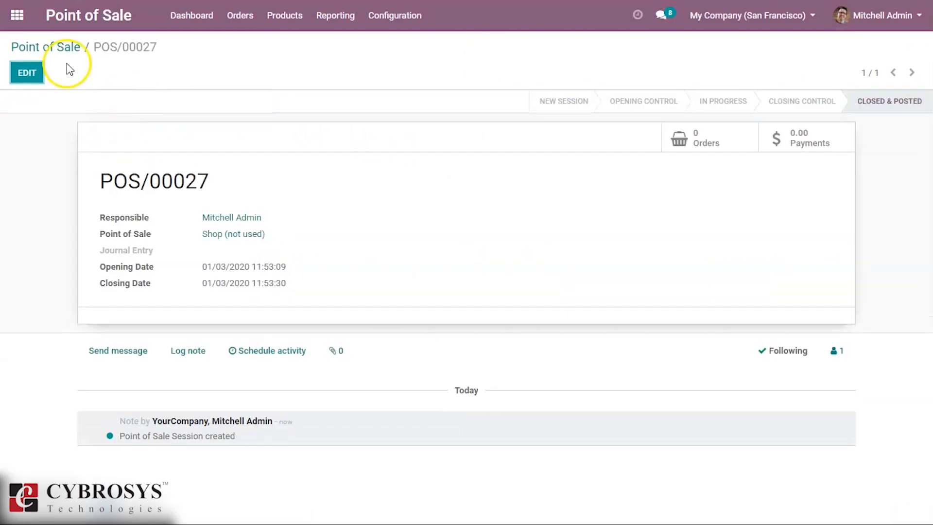
{"action": "left_click", "coordinate": [55, 47]}
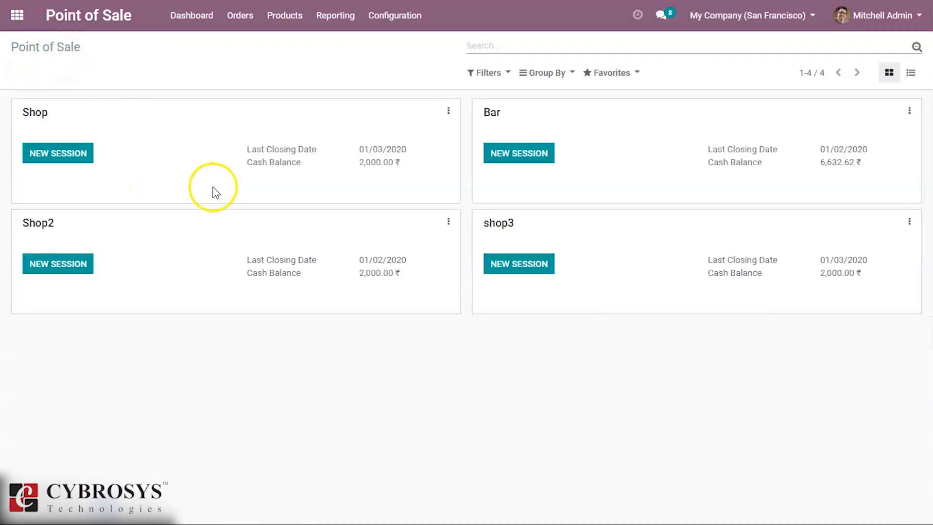
Reopen the Shop settings and remove Chairs from the available product categories
{"action": "left_click", "coordinate": [448, 111]}
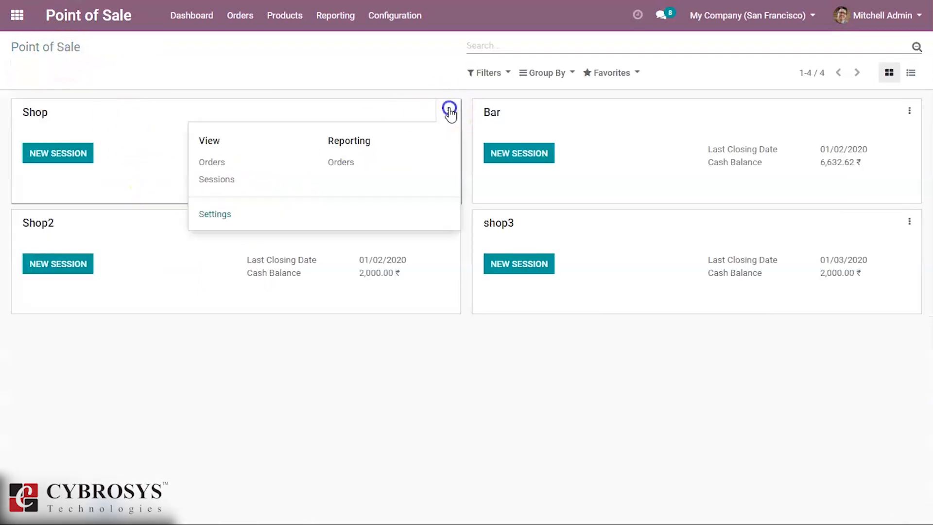
{"action": "left_click", "coordinate": [218, 214]}
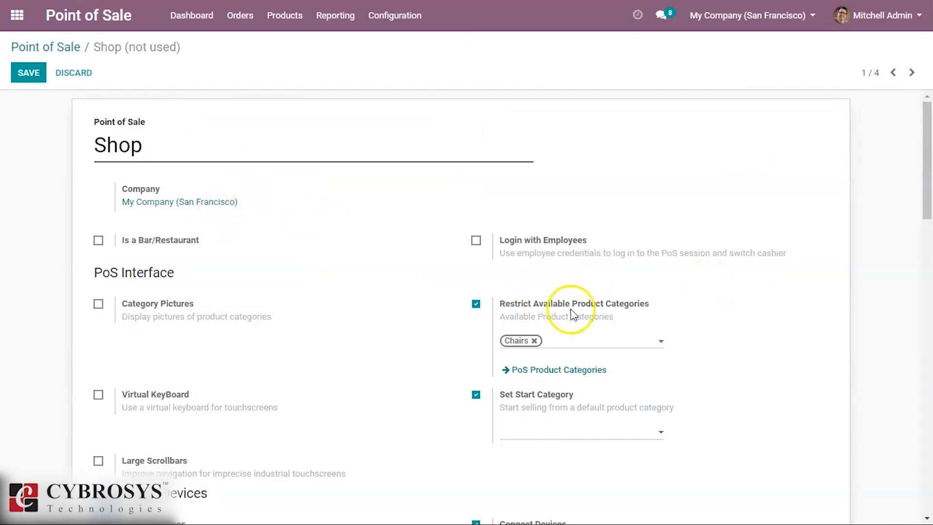
{"action": "left_click_drag", "start_coordinate": [924, 203], "coordinate": [925, 245]}
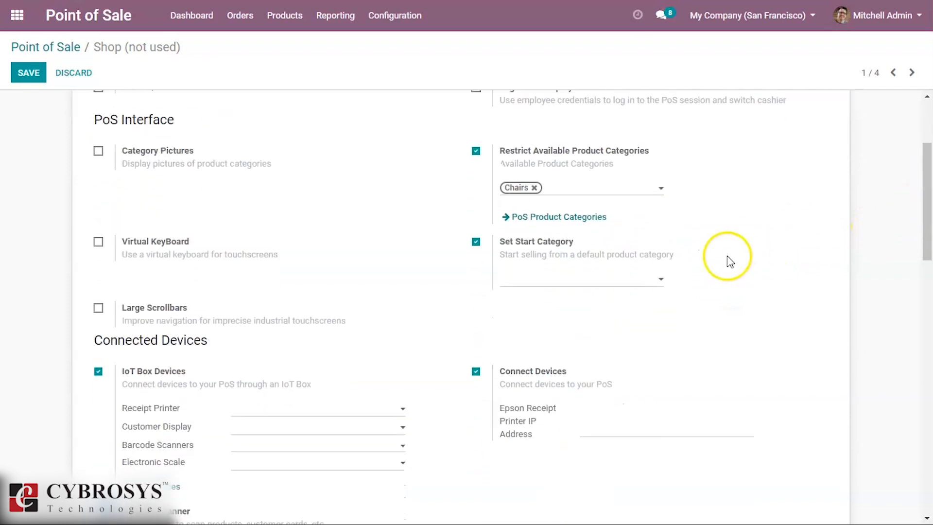
{"action": "left_click", "coordinate": [534, 188]}
{"action": "left_click", "coordinate": [523, 313]}
{"action": "left_click", "coordinate": [558, 296]}
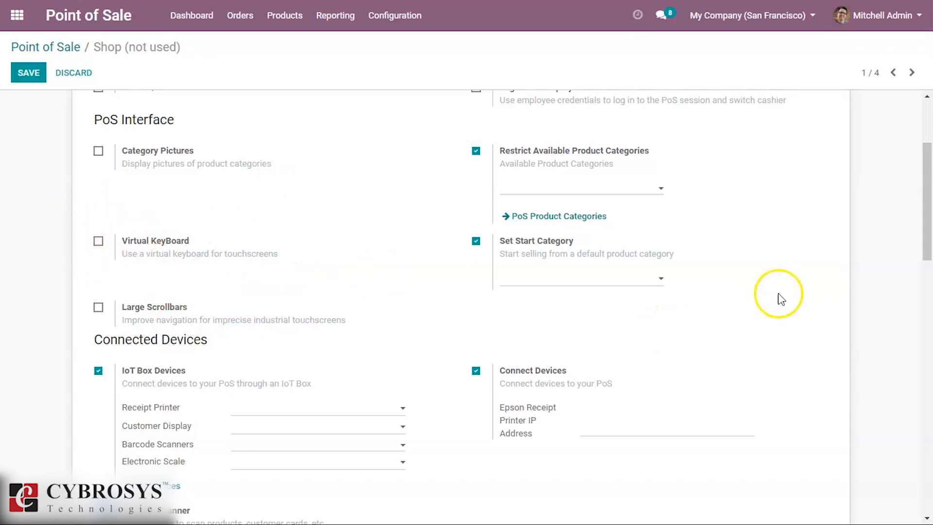
Enable Advanced Pricelists and Price Control in the Shop's pricing settings
{"action": "left_click_drag", "start_coordinate": [928, 221], "coordinate": [927, 283]}
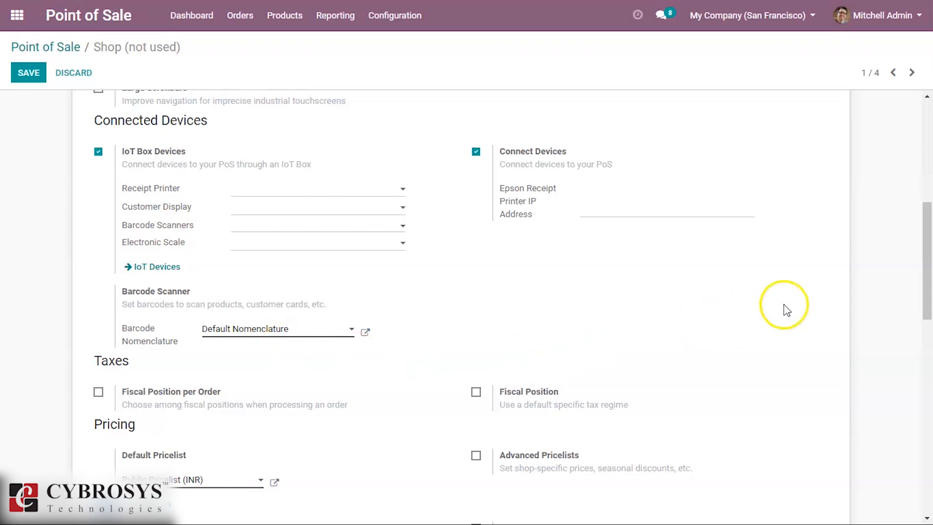
{"action": "left_click_drag", "start_coordinate": [913, 273], "coordinate": [918, 322]}
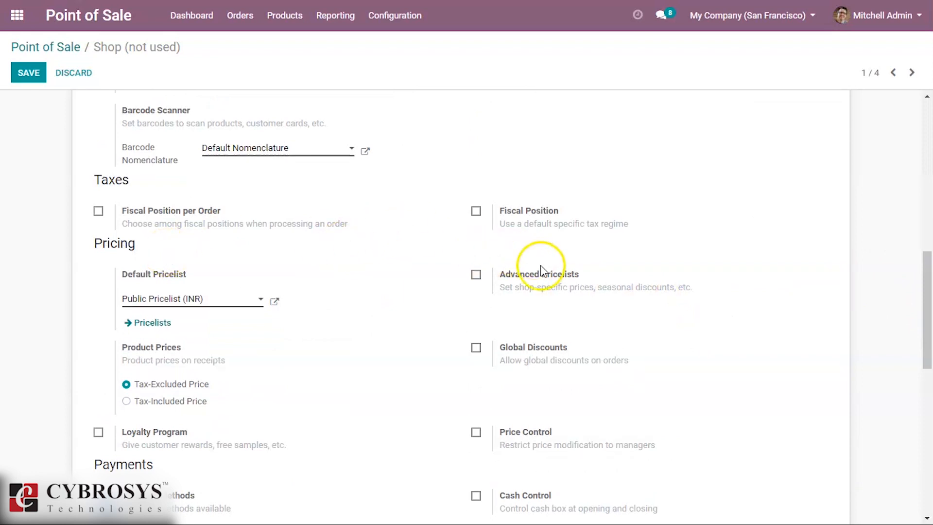
{"action": "left_click_drag", "start_coordinate": [928, 303], "coordinate": [928, 336]}
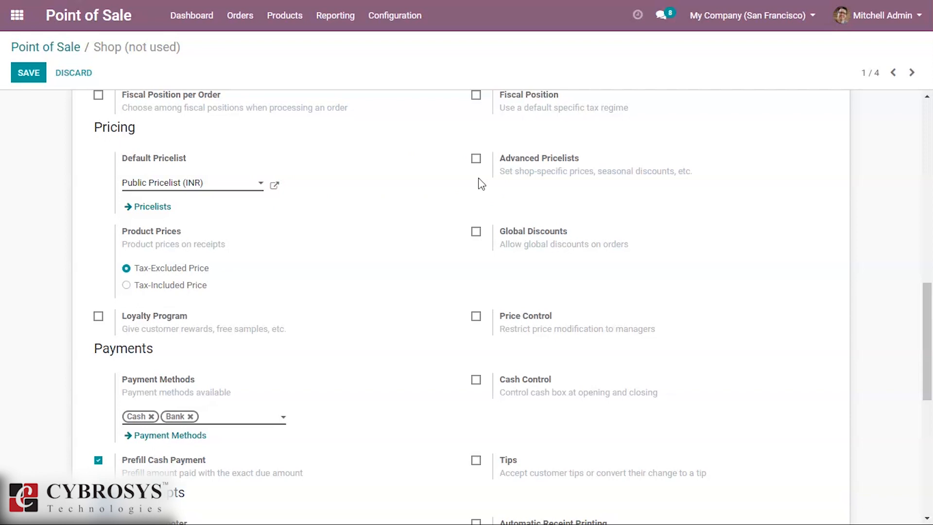
{"action": "left_click", "coordinate": [476, 160]}
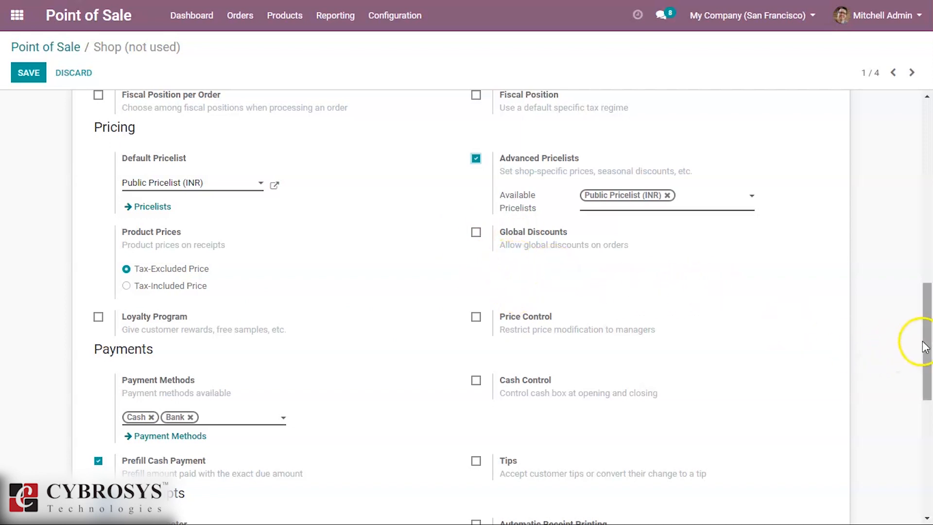
{"action": "left_click_drag", "start_coordinate": [925, 345], "coordinate": [923, 381]}
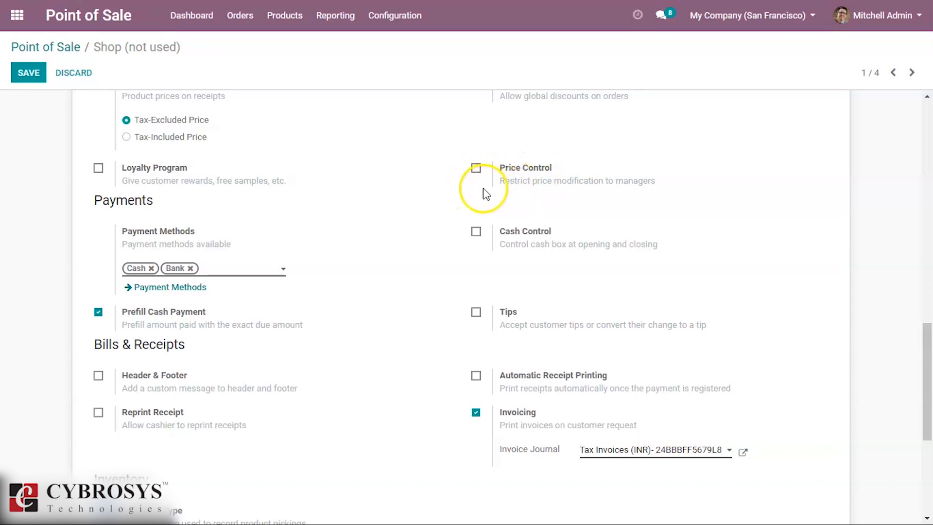
{"action": "left_click", "coordinate": [476, 168]}
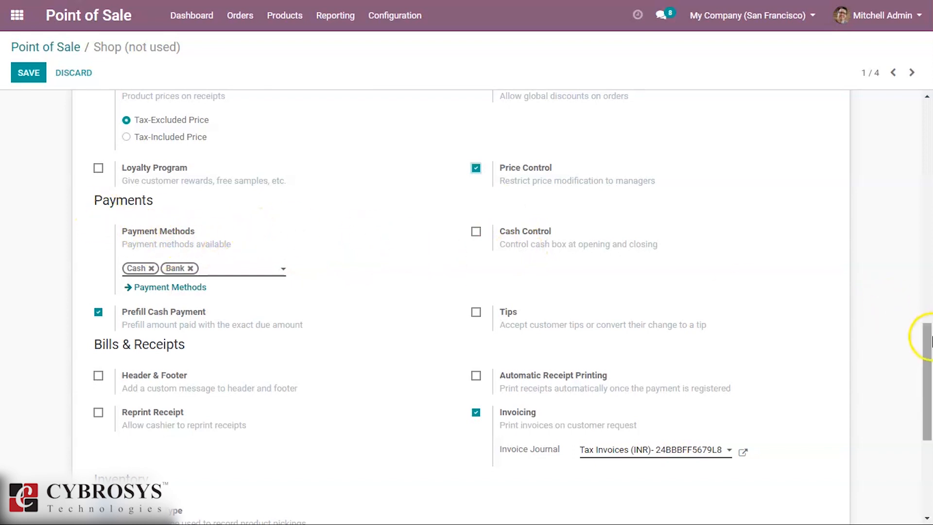
Review the Shop's payment, bills and receipts, inventory, accounting and sales reporting settings
{"action": "left_click_drag", "start_coordinate": [930, 340], "coordinate": [930, 367]}
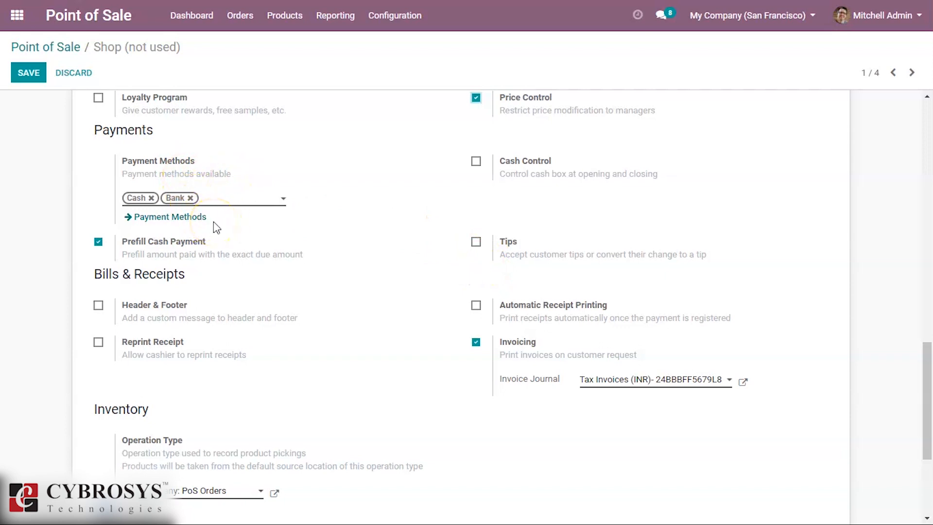
{"action": "left_click", "coordinate": [257, 228]}
{"action": "left_click_drag", "start_coordinate": [927, 397], "coordinate": [928, 420]}
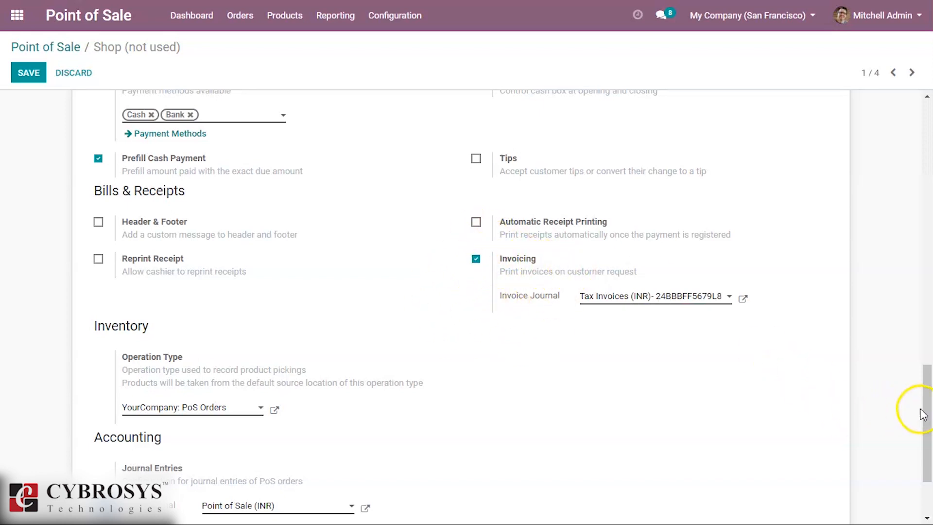
{"action": "left_click_drag", "start_coordinate": [927, 429], "coordinate": [926, 464]}
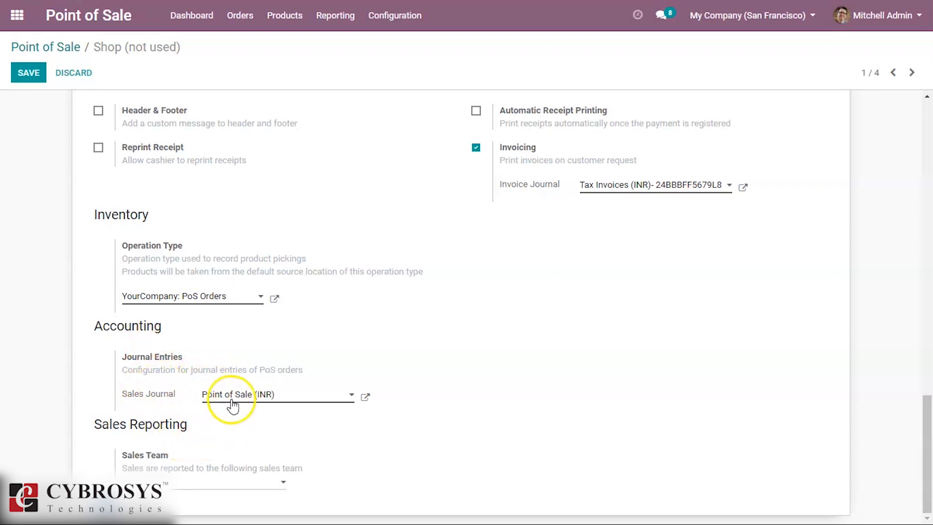
{"action": "mouse_move", "coordinate": [233, 406]}
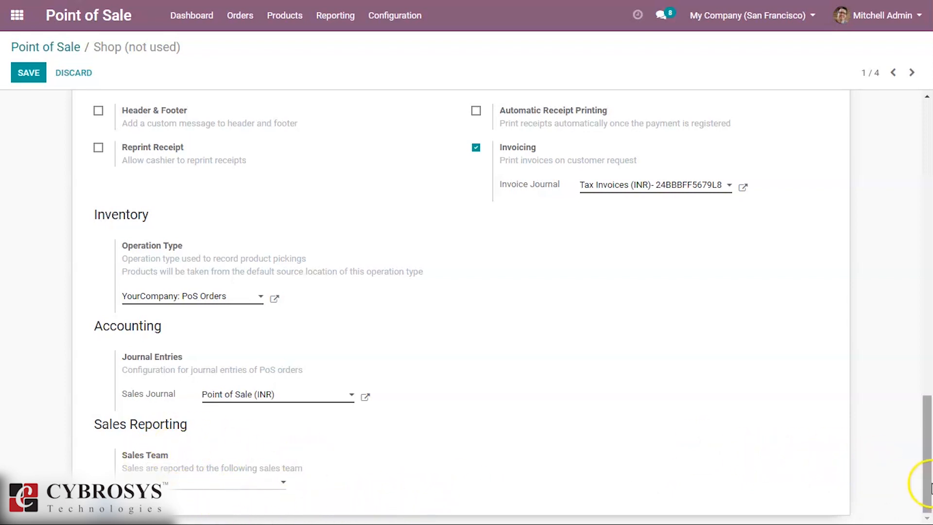
{"action": "left_click_drag", "start_coordinate": [927, 482], "coordinate": [928, 165]}
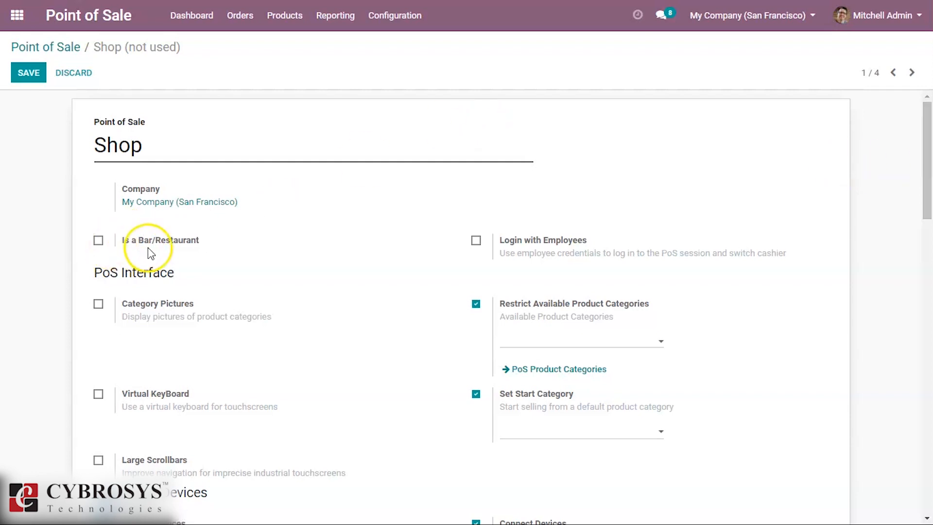
Leave the Shop settings, discarding the unsaved changes, and open the settings of the Bar point of sale
{"action": "left_click", "coordinate": [42, 48]}
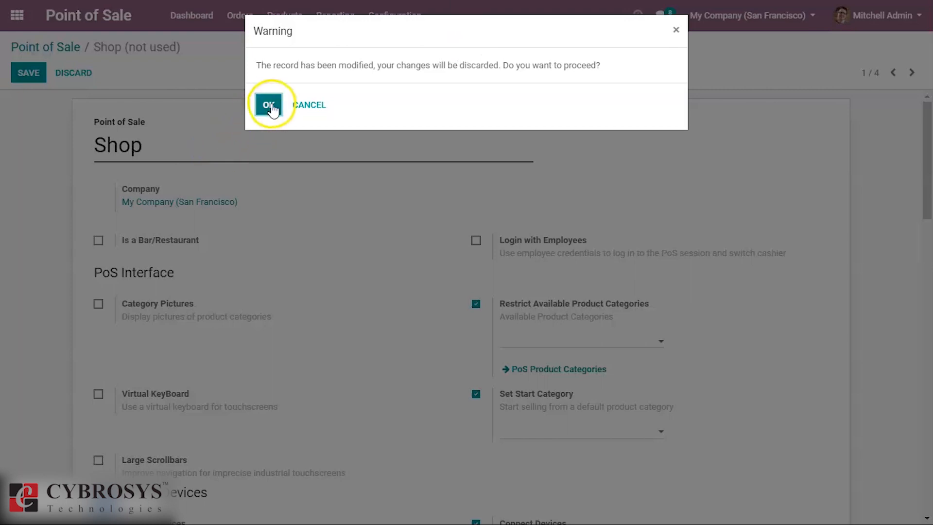
{"action": "left_click", "coordinate": [269, 104]}
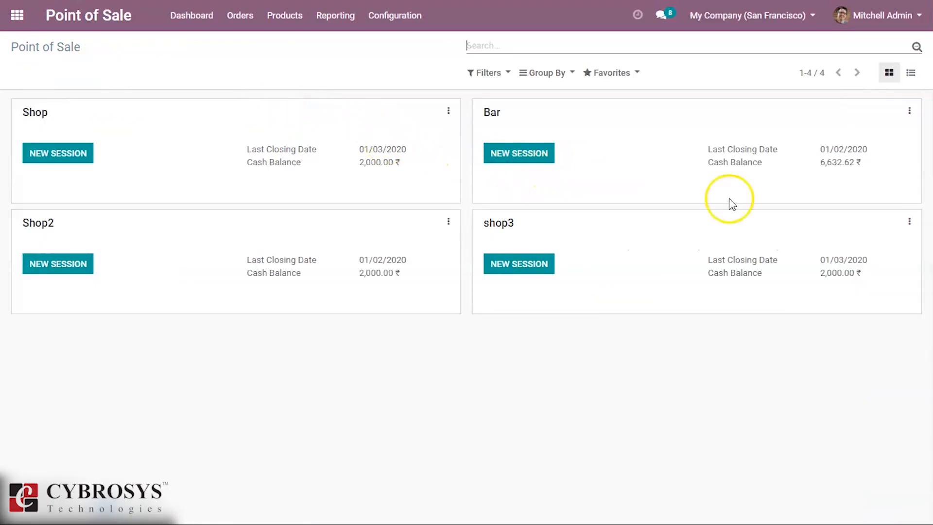
{"action": "left_click", "coordinate": [909, 112]}
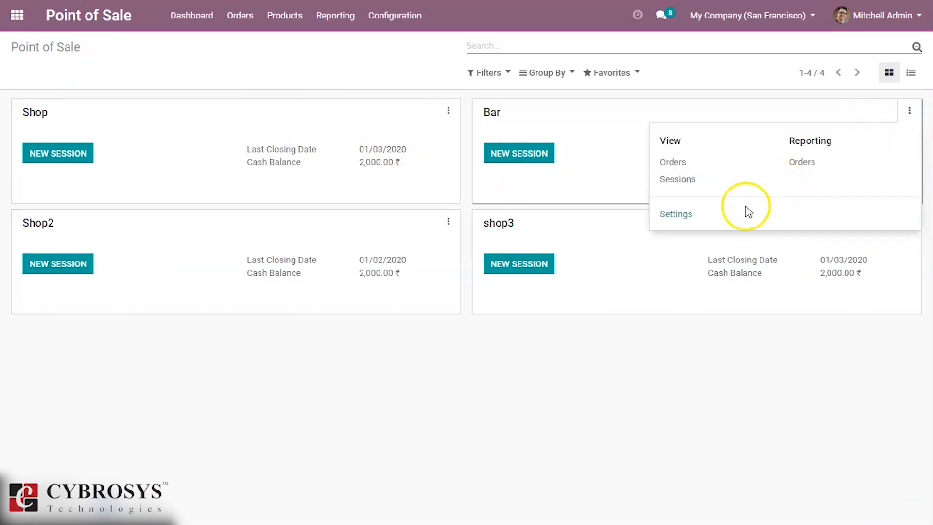
{"action": "left_click", "coordinate": [676, 215]}
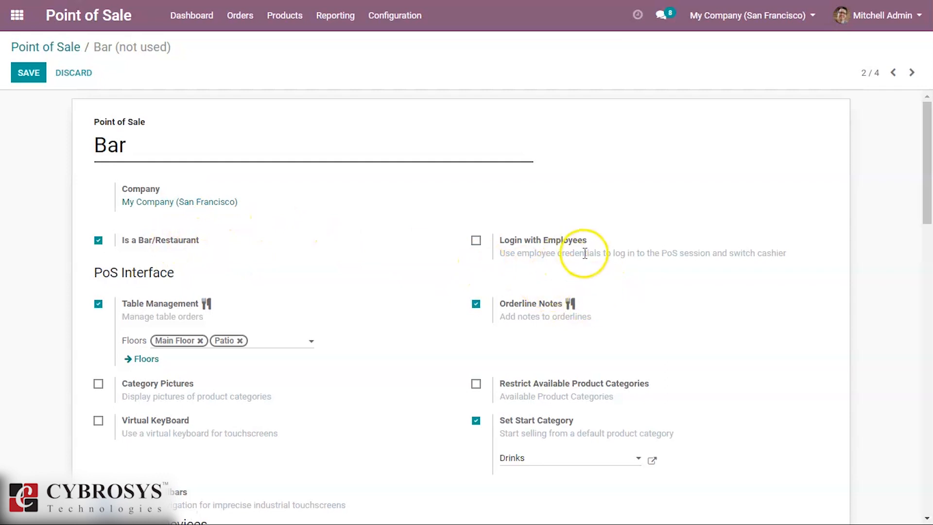
Review the Bar's restaurant, interface, connected device, pricing, payment and bill options
{"action": "mouse_move", "coordinate": [596, 259]}
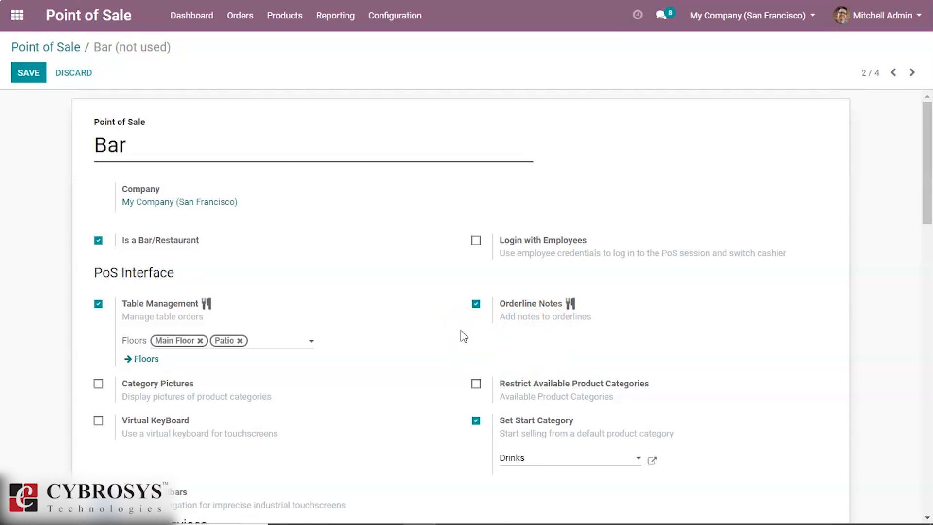
{"action": "left_click_drag", "start_coordinate": [925, 204], "coordinate": [923, 245]}
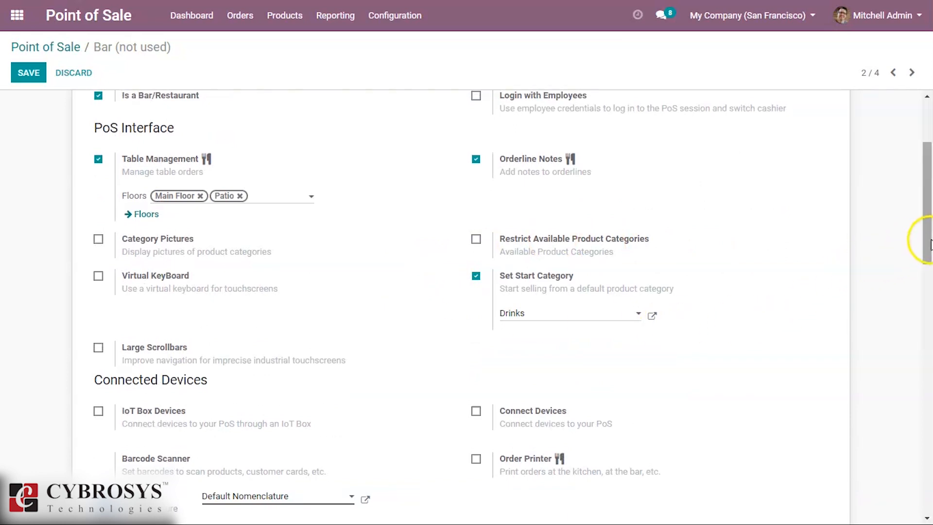
{"action": "left_click_drag", "start_coordinate": [922, 243], "coordinate": [916, 315]}
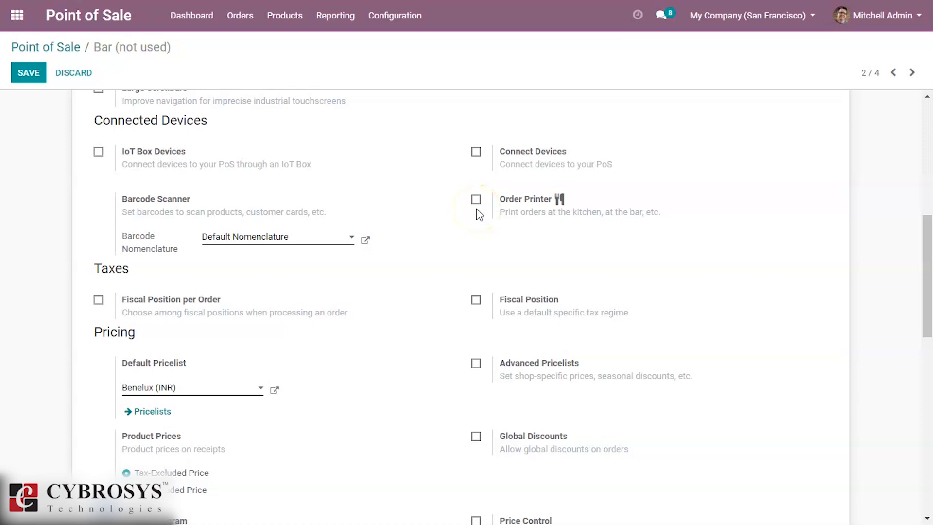
{"action": "left_click_drag", "start_coordinate": [927, 280], "coordinate": [927, 285]}
{"action": "left_click_drag", "start_coordinate": [928, 323], "coordinate": [928, 393]}
{"action": "left_click_drag", "start_coordinate": [928, 353], "coordinate": [922, 421]}
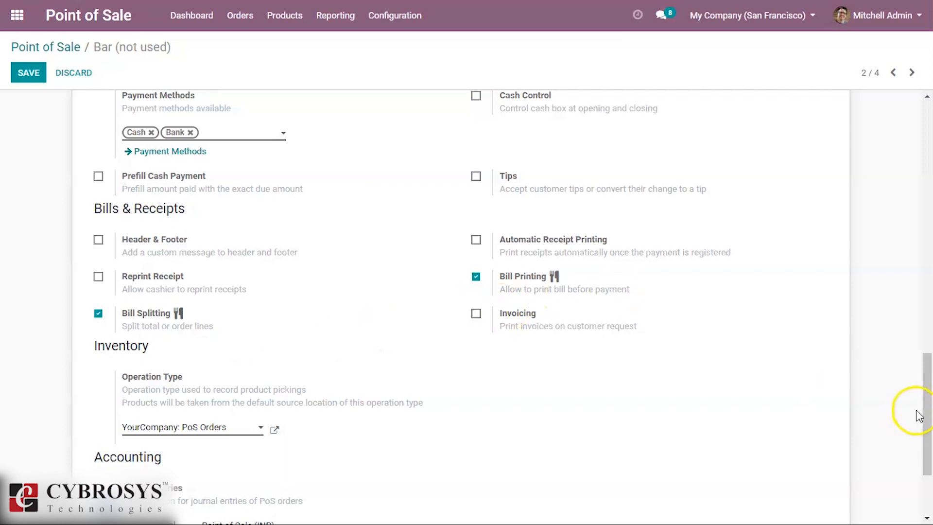
{"action": "left_click_drag", "start_coordinate": [927, 412], "coordinate": [923, 161]}
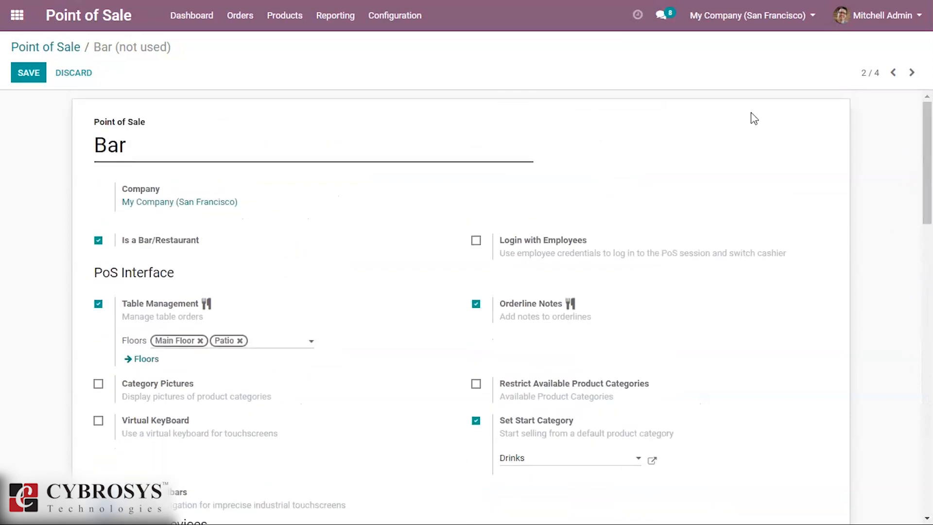
Leave the Bar settings, start a Bar session, and open table T1 on the Main Floor
{"action": "left_click", "coordinate": [70, 56]}
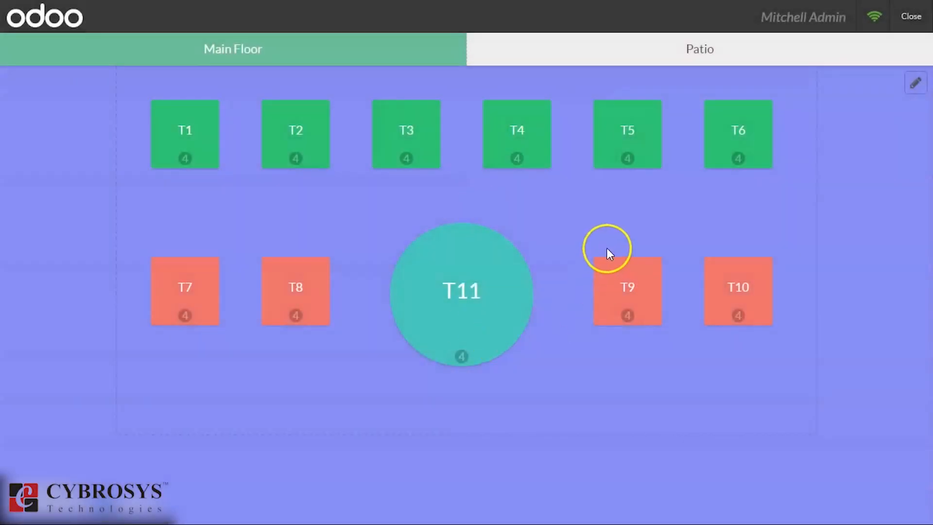
{"action": "left_click", "coordinate": [192, 141]}
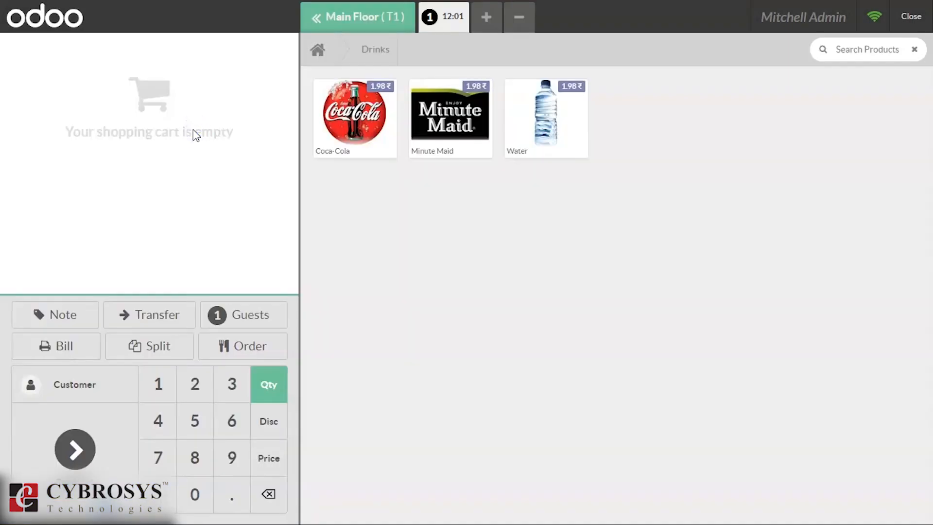
Add 5 units of Coca-Cola to table T1's order and create a second order for the same table
{"action": "left_click", "coordinate": [356, 128]}
{"action": "left_click", "coordinate": [356, 127]}
{"action": "left_click", "coordinate": [356, 128]}
{"action": "left_click", "coordinate": [357, 129]}
{"action": "left_click", "coordinate": [357, 129]}
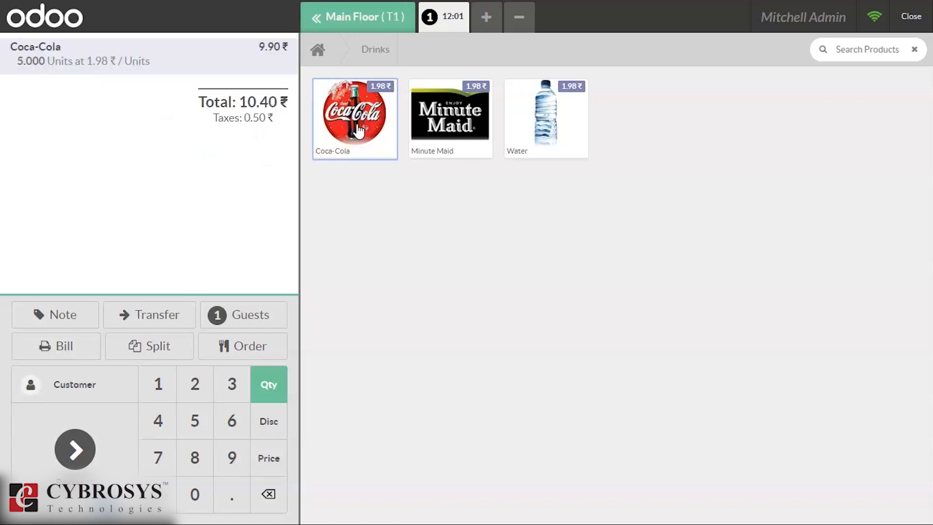
{"action": "left_click", "coordinate": [487, 21]}
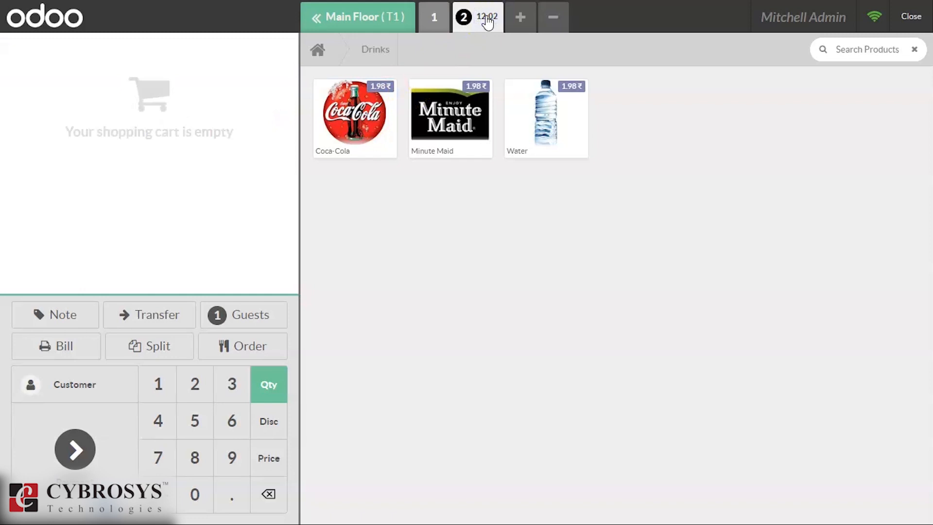
Add 7 units of Minute Maid to an order for Main Floor table T3 and return to the floor plan
{"action": "left_click", "coordinate": [371, 16]}
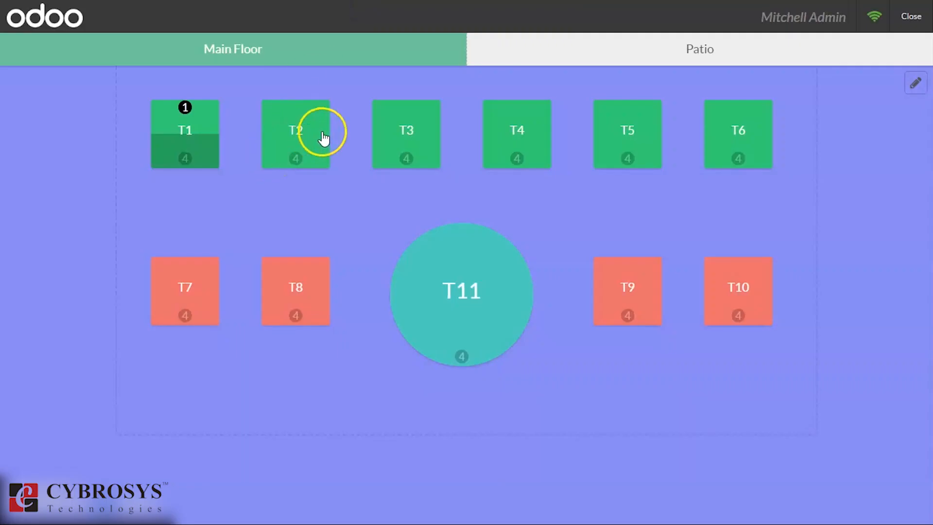
{"action": "left_click", "coordinate": [406, 139]}
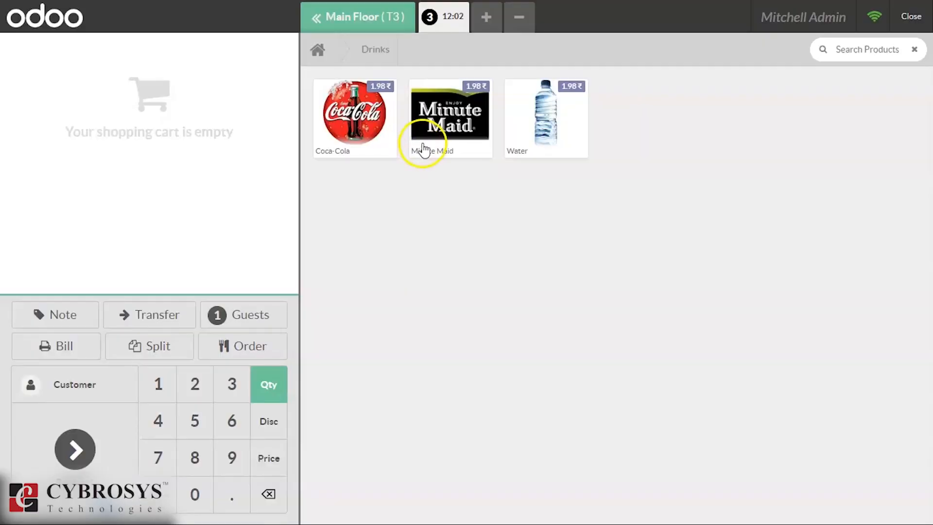
{"action": "triple_click", "coordinate": [423, 149]}
{"action": "triple_click", "coordinate": [421, 146]}
{"action": "left_click", "coordinate": [421, 145]}
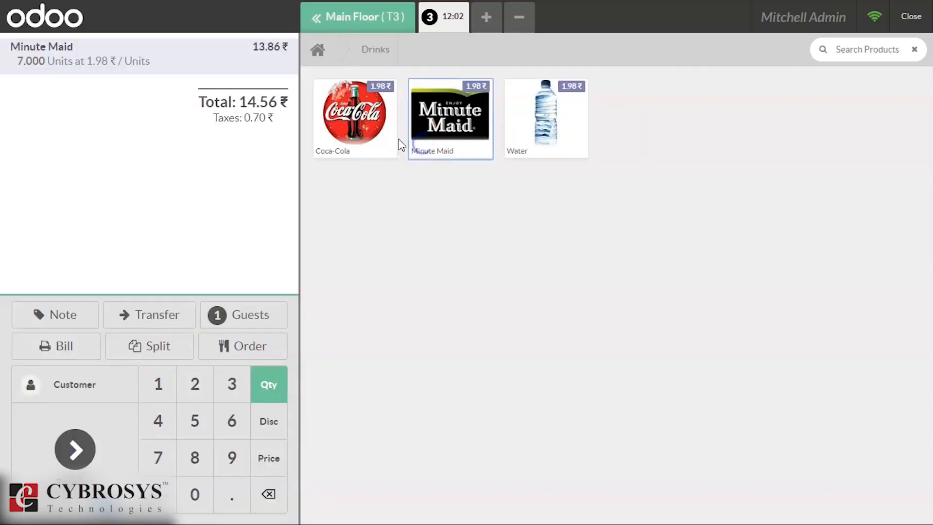
{"action": "left_click", "coordinate": [370, 132]}
{"action": "left_click", "coordinate": [367, 17]}
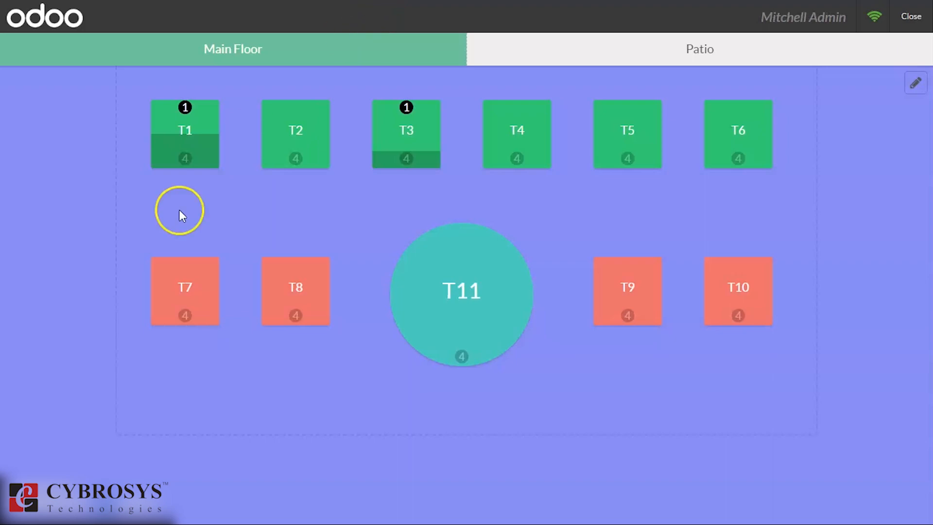
Reopen table T1's first order and add the note GFDSFGGH to its Coca-Cola line
{"action": "left_click", "coordinate": [168, 151]}
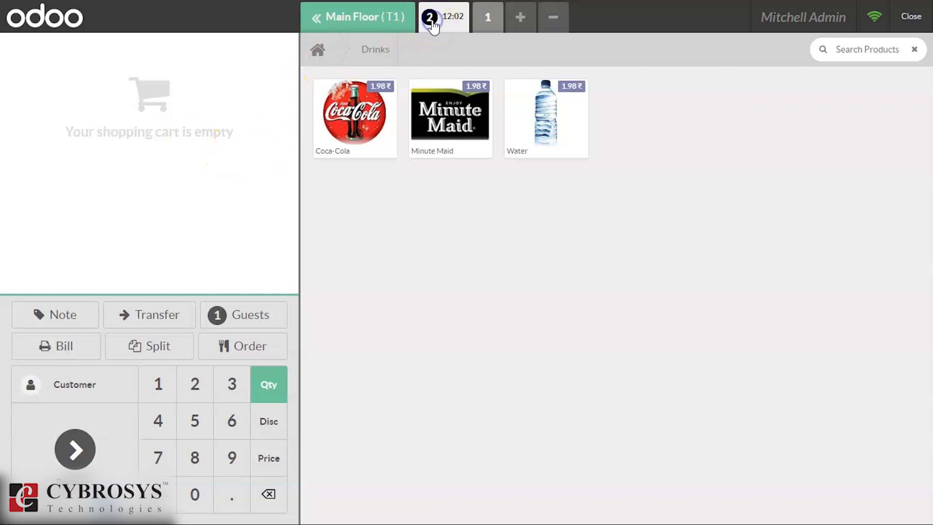
{"action": "left_click", "coordinate": [487, 21]}
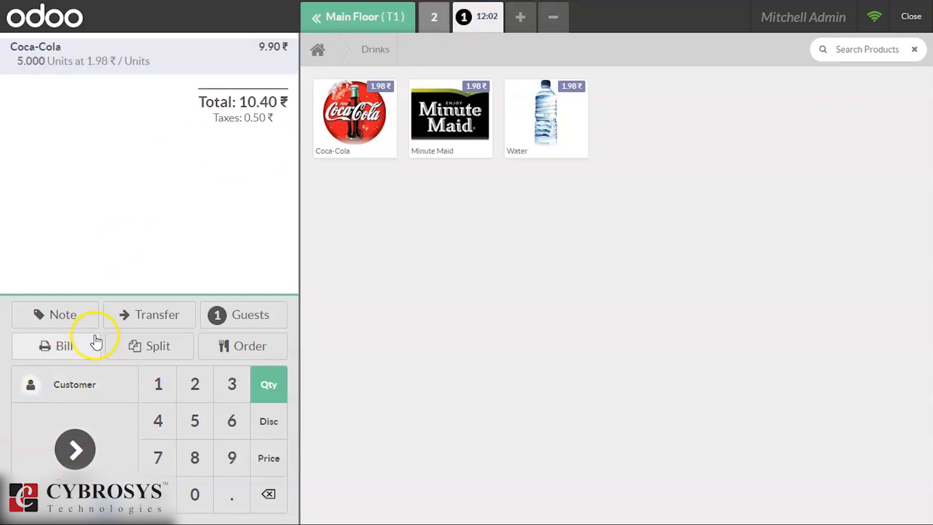
{"action": "left_click", "coordinate": [70, 316]}
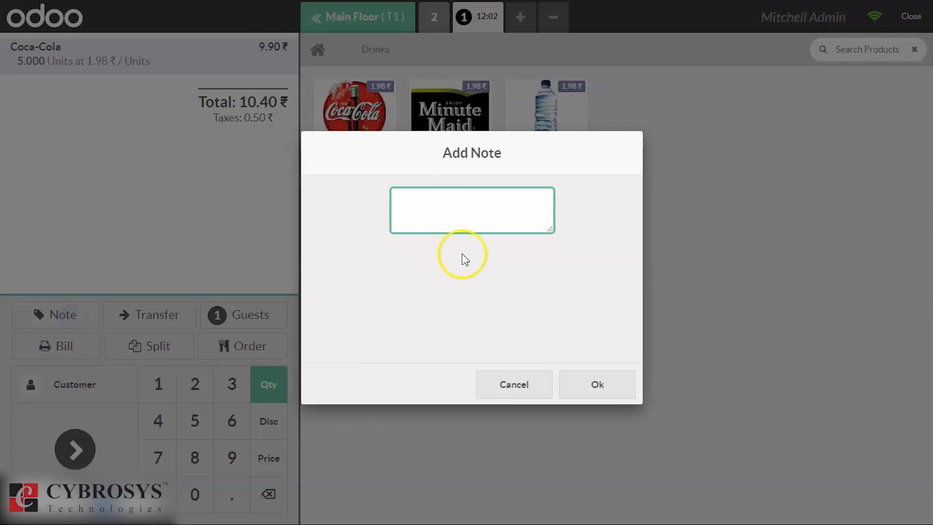
{"action": "type", "text": "GFDSFGGH"}
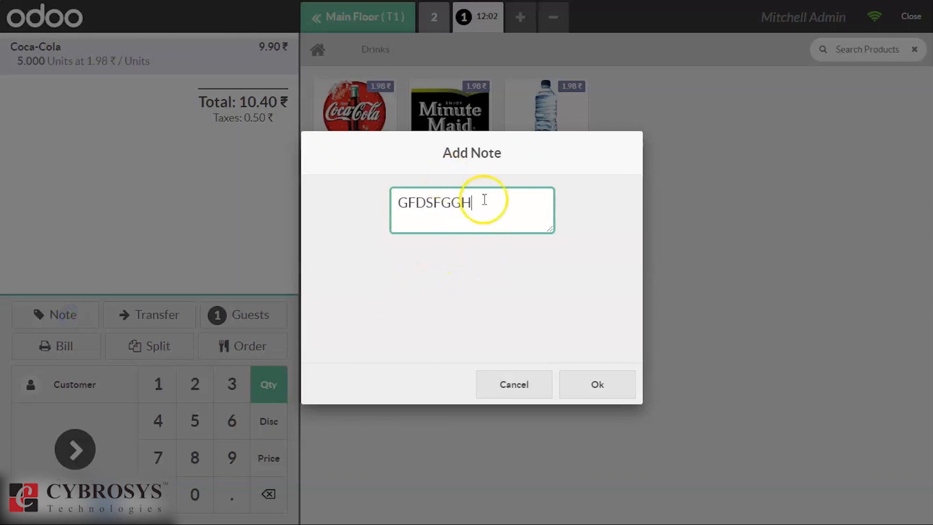
{"action": "left_click", "coordinate": [590, 390]}
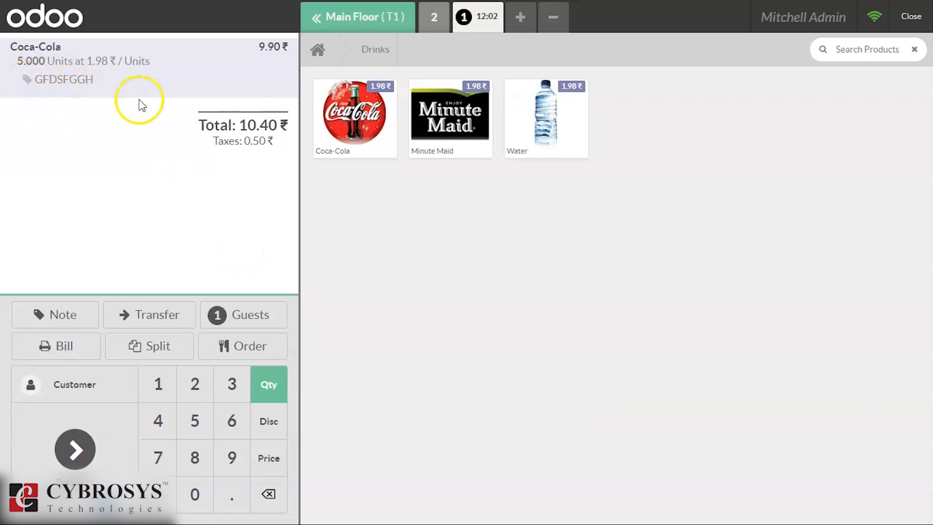
Transfer the Coca-Cola order from table T1 to table T4 and proceed to its payment
{"action": "left_click", "coordinate": [139, 321]}
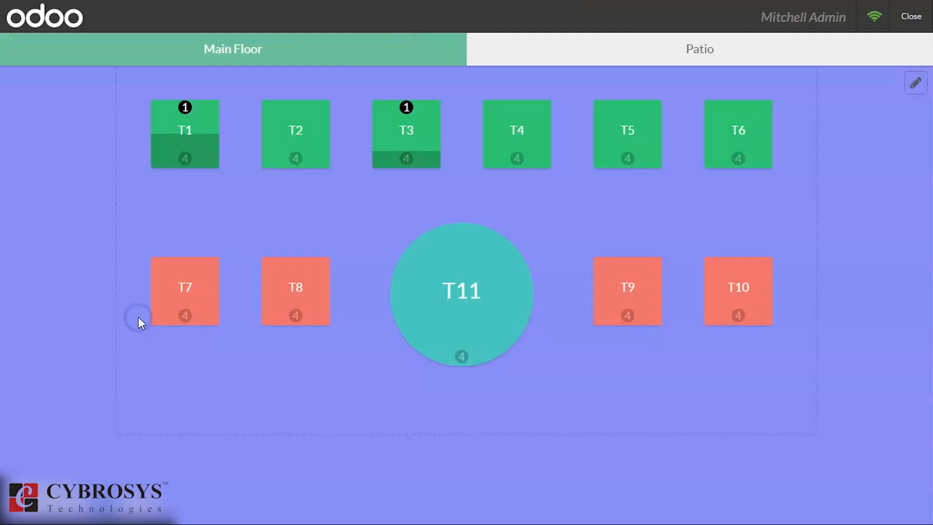
{"action": "left_click", "coordinate": [535, 130]}
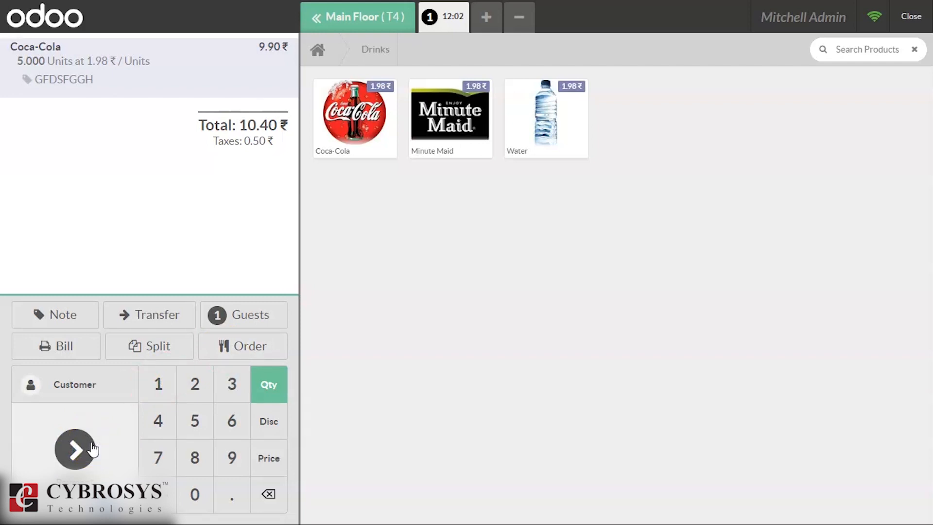
{"action": "left_click", "coordinate": [75, 449]}
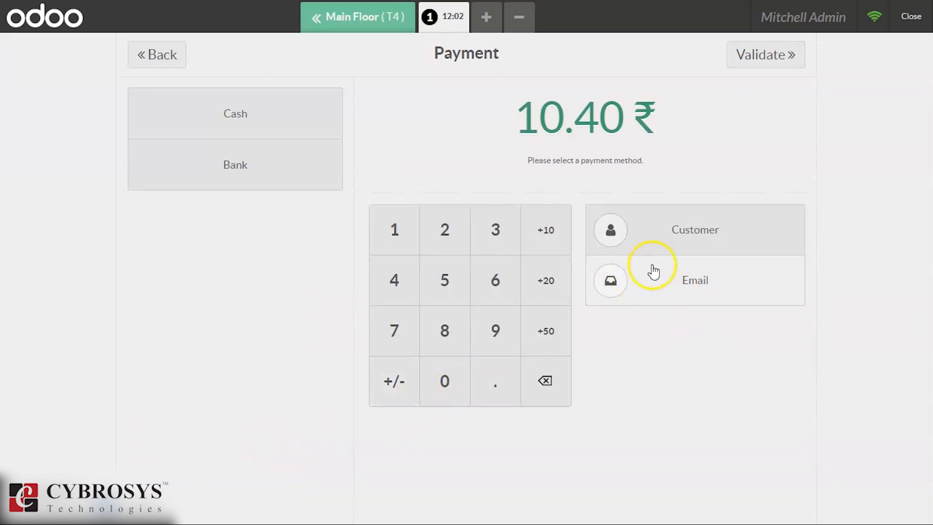
Examine the customer list and the blank new-customer form, and return to the payment screen without creating a customer
{"action": "left_click", "coordinate": [685, 246]}
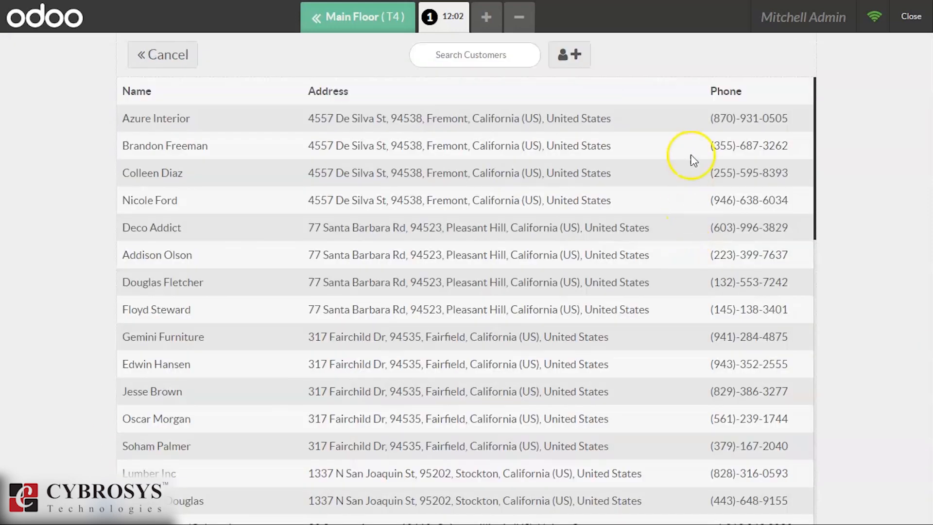
{"action": "left_click", "coordinate": [575, 64]}
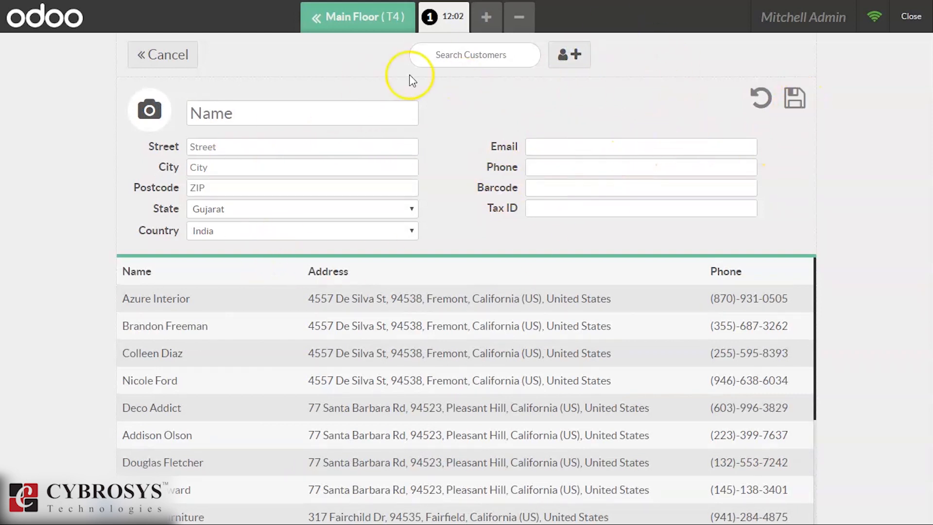
{"action": "left_click", "coordinate": [179, 59]}
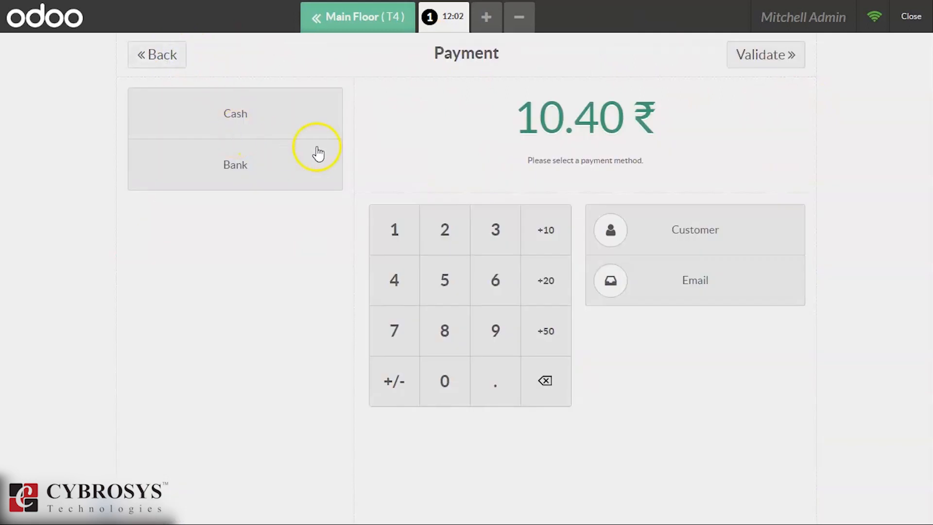
Assign Deco Addict as the customer of the table T4 order
{"action": "left_click", "coordinate": [646, 241]}
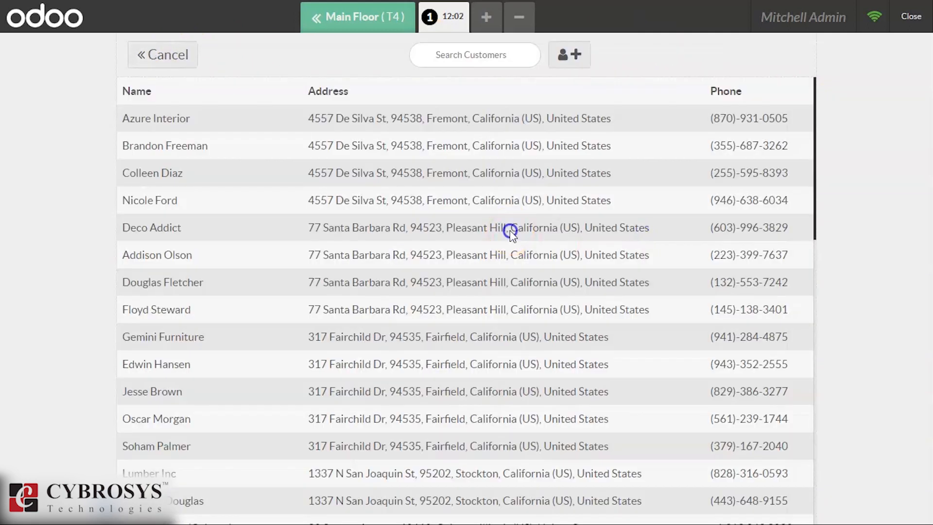
{"action": "left_click", "coordinate": [510, 231]}
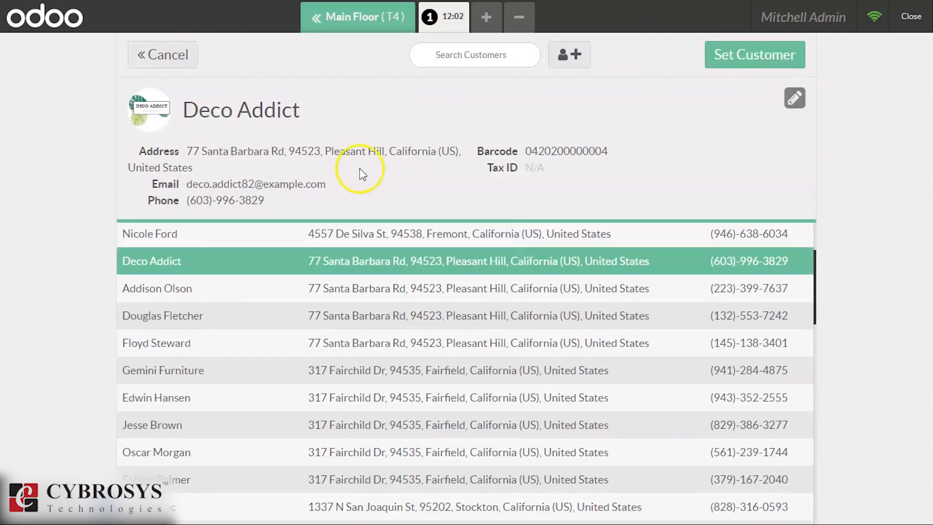
{"action": "left_click", "coordinate": [766, 64]}
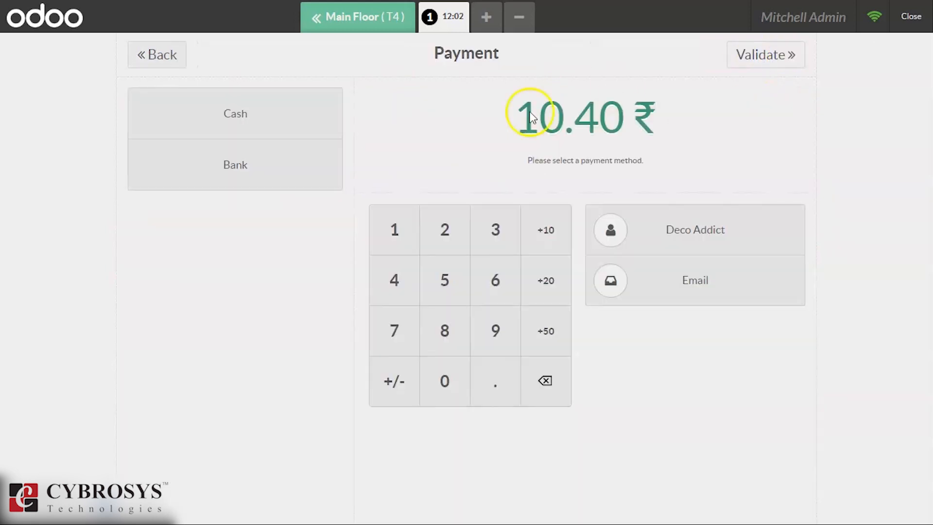
Pay the table T4 order with 10.40 ₹ tendered in cash, validate the payment and proceed to the next order
{"action": "left_click", "coordinate": [276, 109]}
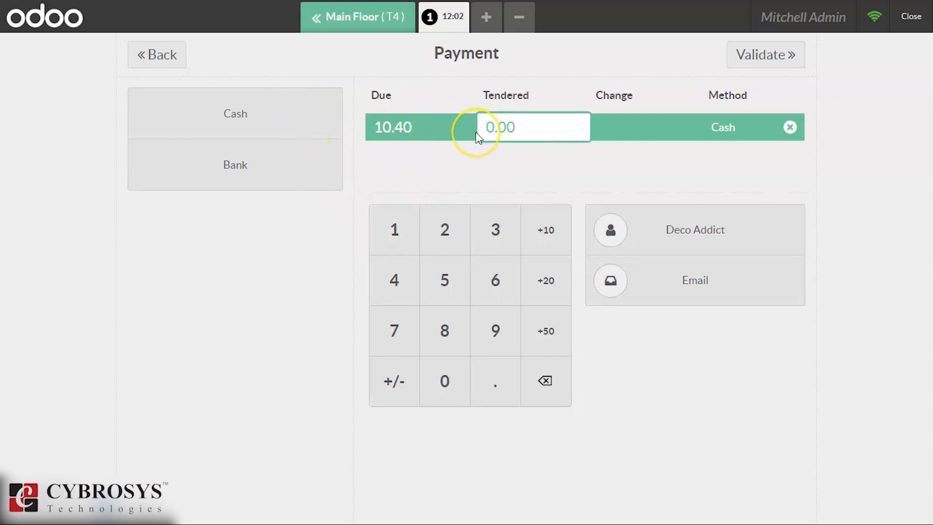
{"action": "left_click", "coordinate": [528, 129]}
{"action": "type", "text": "100"}
{"action": "key", "text": "BackSpace"}
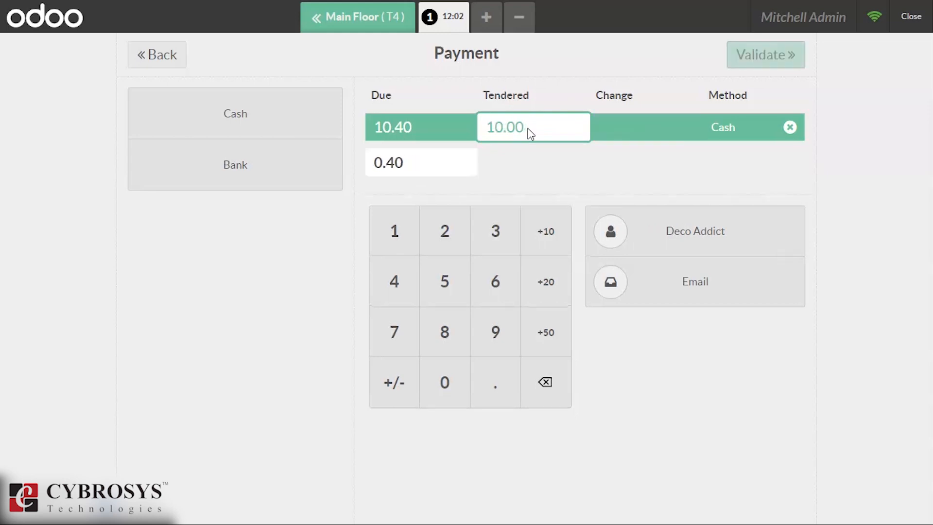
{"action": "type", "text": "40"}
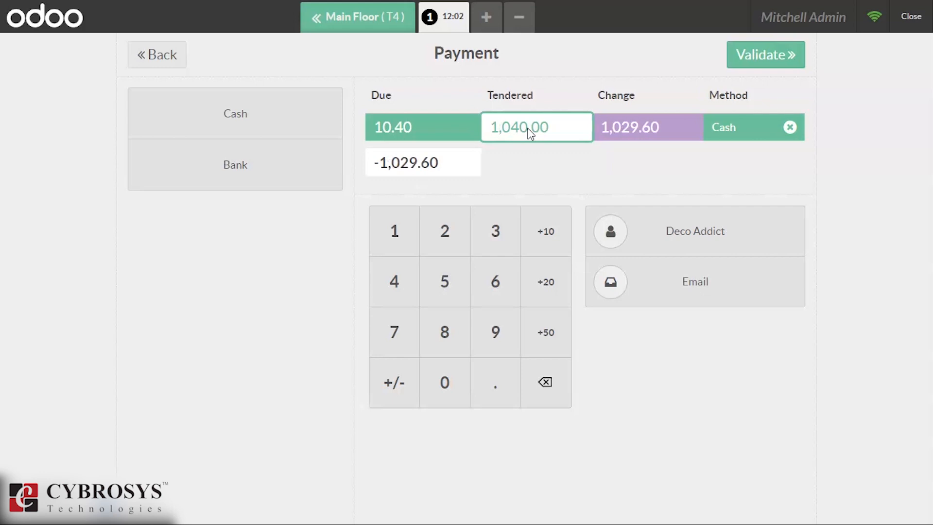
{"action": "key", "text": "BackSpace"}
{"action": "key", "text": "BackSpace"}
{"action": "key", "text": "BackSpace"}
{"action": "key", "text": "BackSpace"}
{"action": "type", "text": "10"}
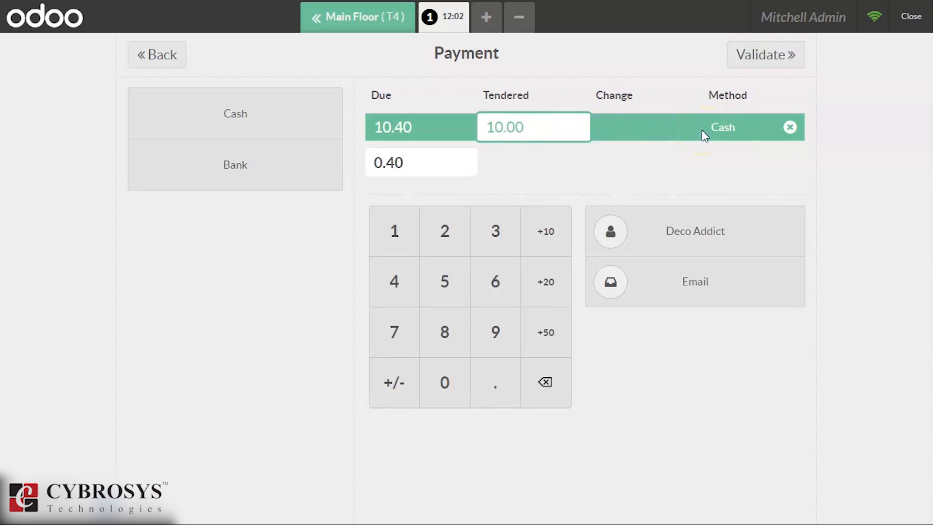
{"action": "type", "text": ".4"}
{"action": "key", "text": "Return"}
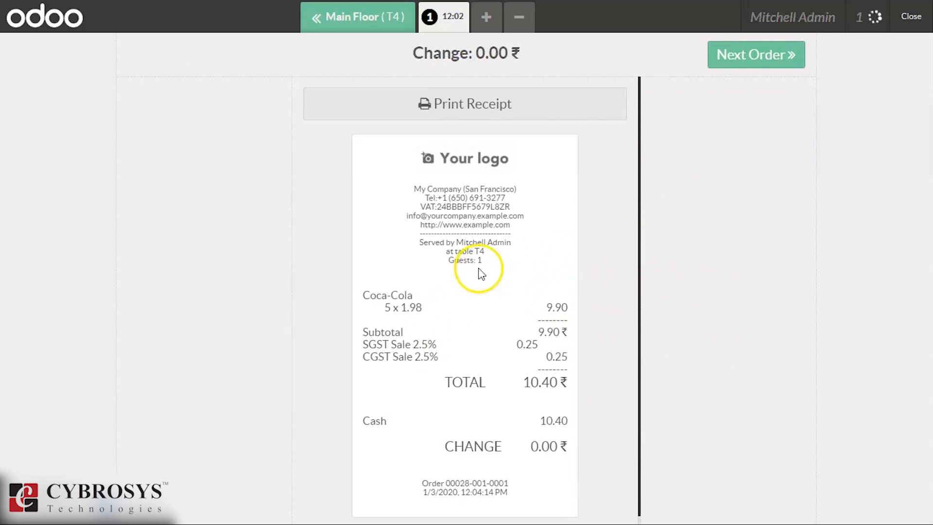
{"action": "left_click", "coordinate": [740, 57]}
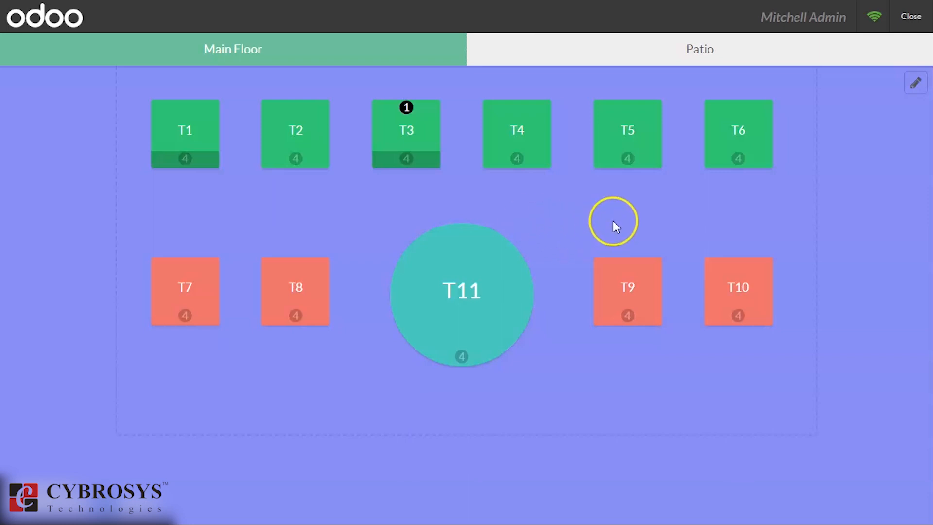
Leave the Bar selling screen, examine Shop2's point of sale settings down to Cash Control, and return to the dashboard
{"action": "left_click", "coordinate": [901, 17]}
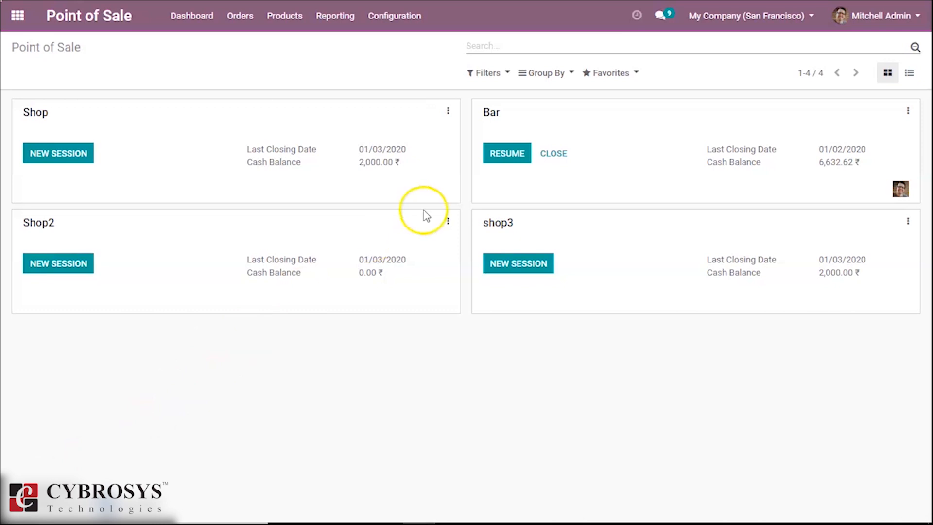
{"action": "left_click", "coordinate": [447, 222]}
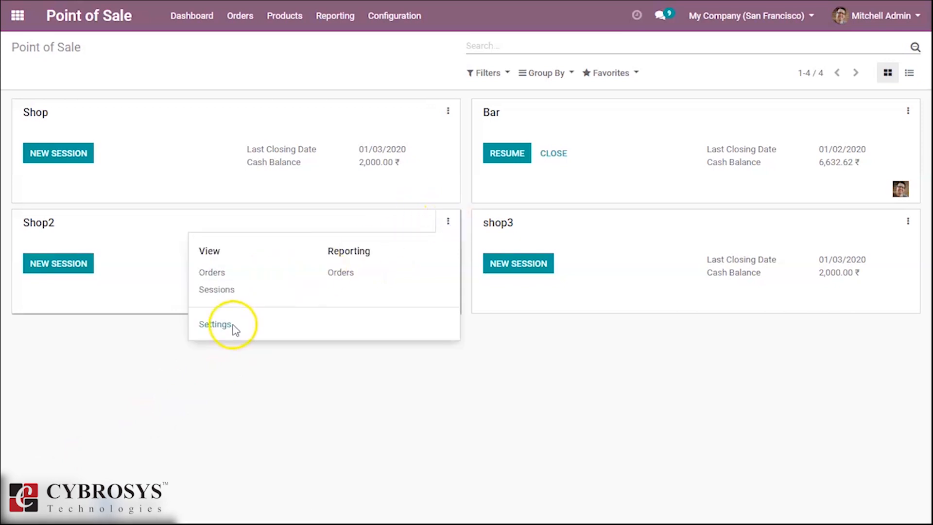
{"action": "left_click", "coordinate": [217, 326]}
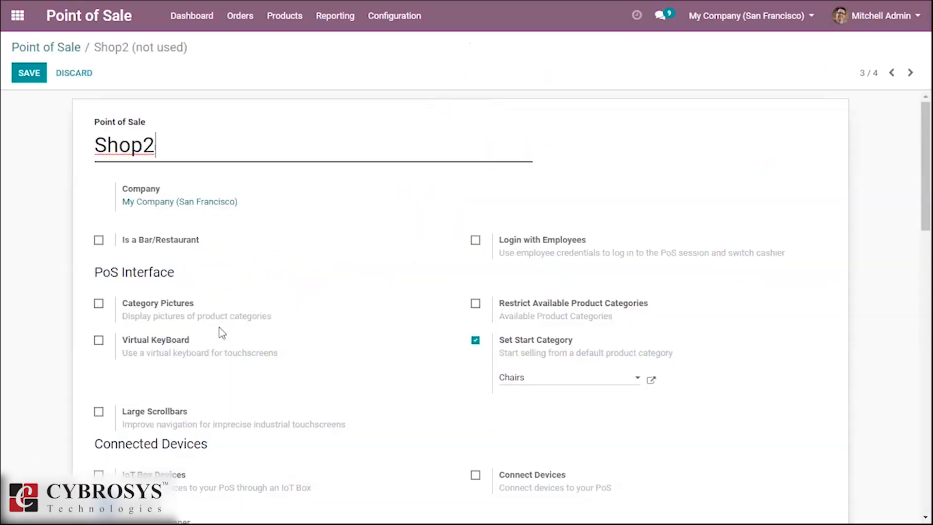
{"action": "left_click_drag", "start_coordinate": [925, 182], "coordinate": [908, 334]}
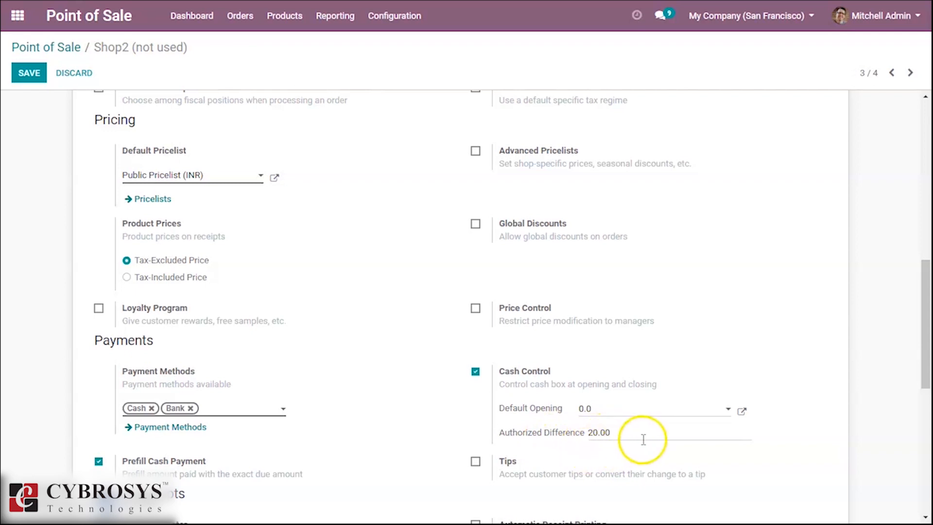
{"action": "left_click_drag", "start_coordinate": [919, 339], "coordinate": [909, 178]}
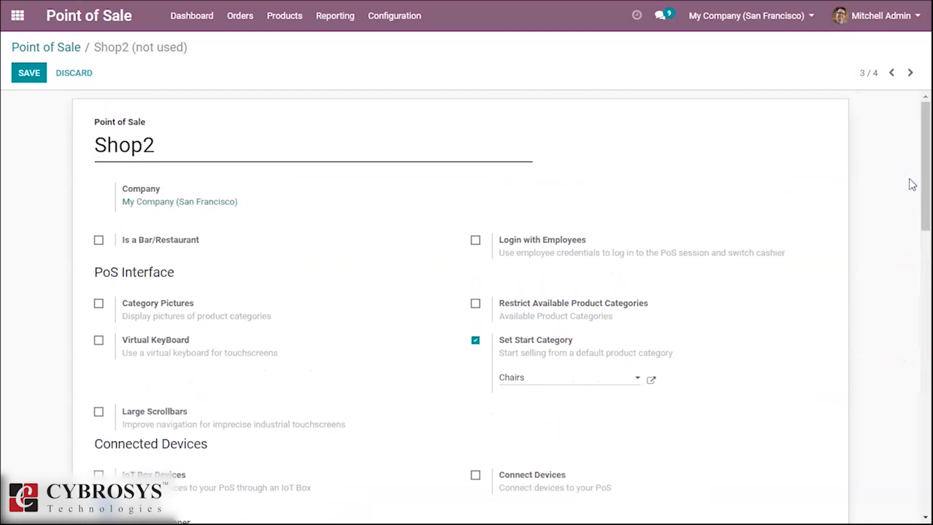
{"action": "left_click", "coordinate": [60, 48]}
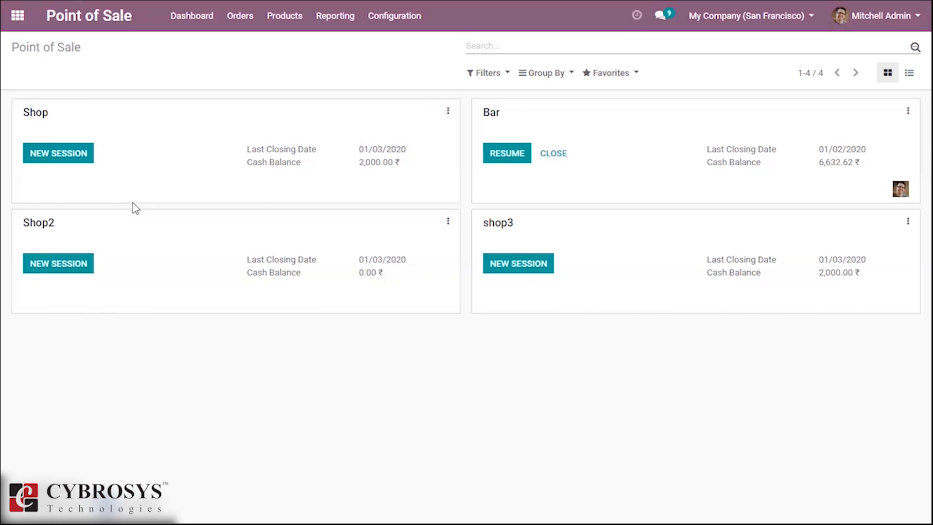
Start a new Shop2 session, confirming the opening cash control without any coin or bill lines, and enter its selling screen
{"action": "left_click", "coordinate": [85, 270]}
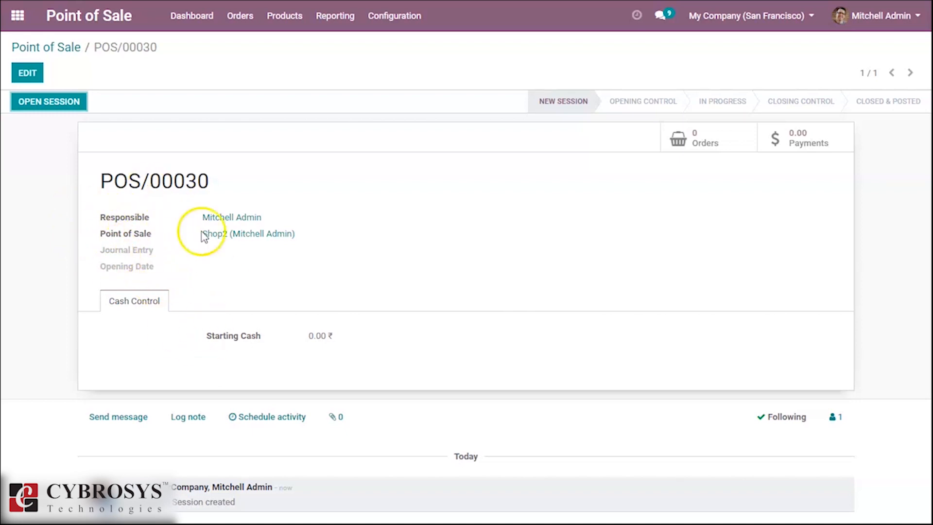
{"action": "left_click", "coordinate": [41, 103]}
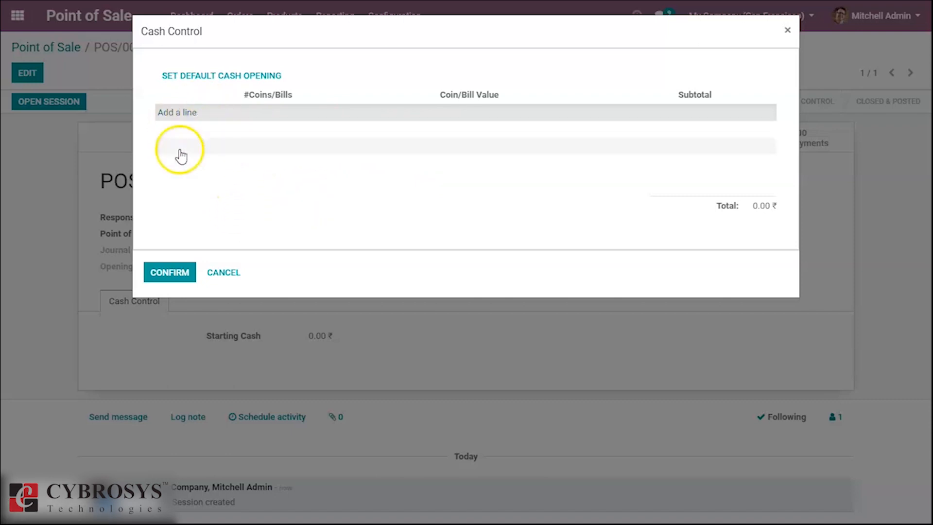
{"action": "left_click", "coordinate": [168, 271]}
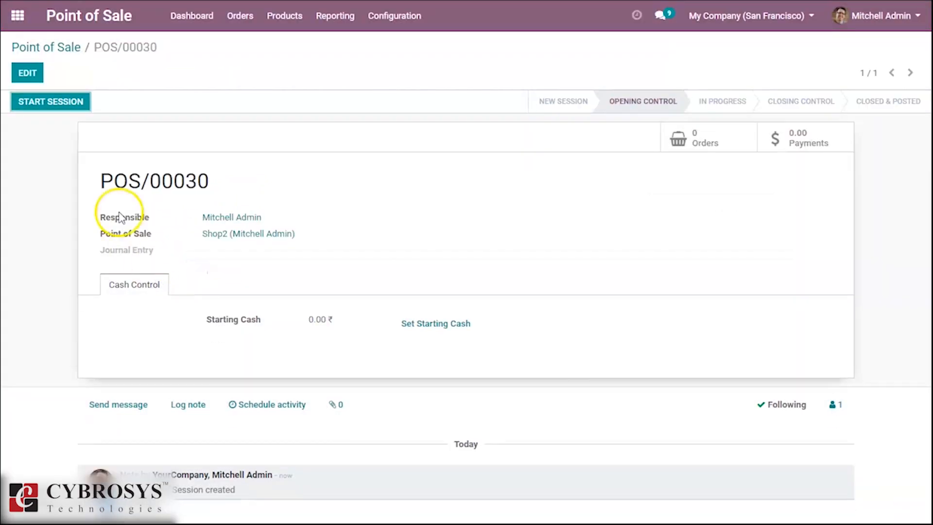
{"action": "left_click", "coordinate": [62, 108]}
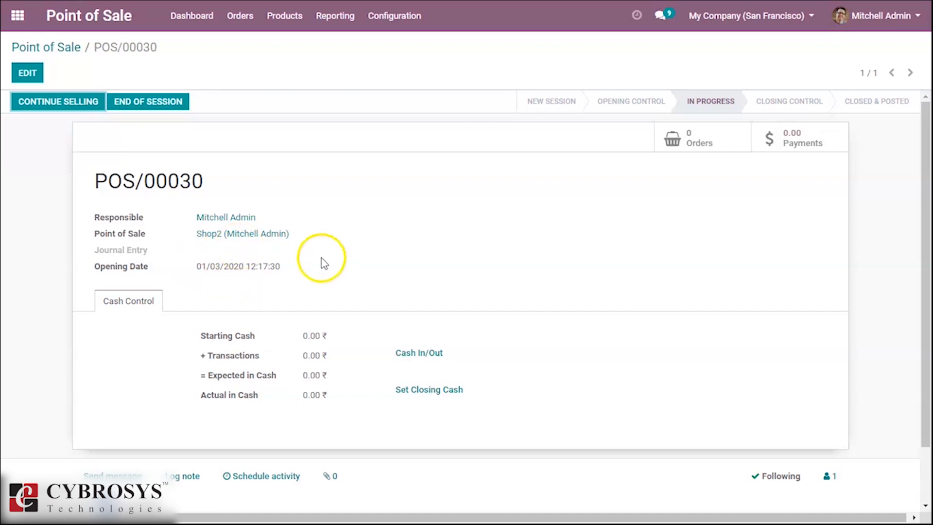
{"action": "left_click", "coordinate": [75, 112]}
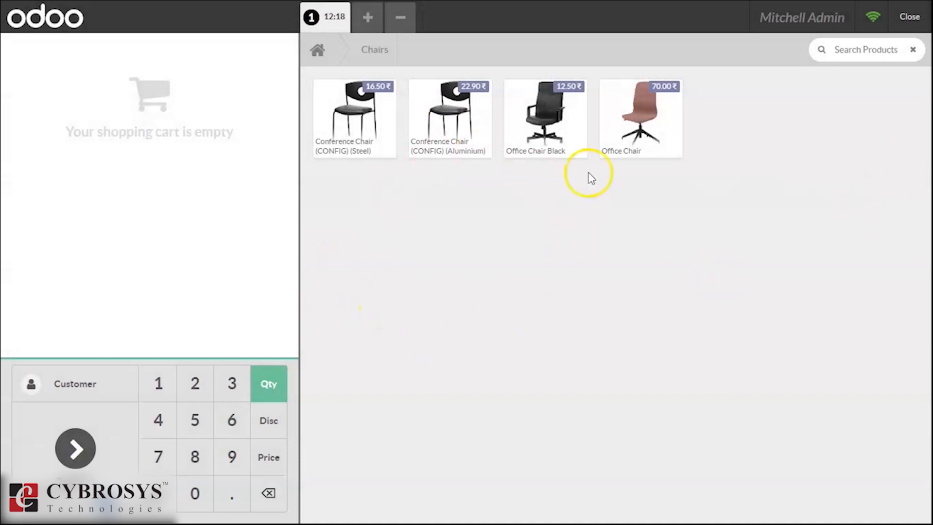
Leave the Shop2 selling screen, end its session, and validate the closing and post its entries
{"action": "left_click", "coordinate": [912, 19]}
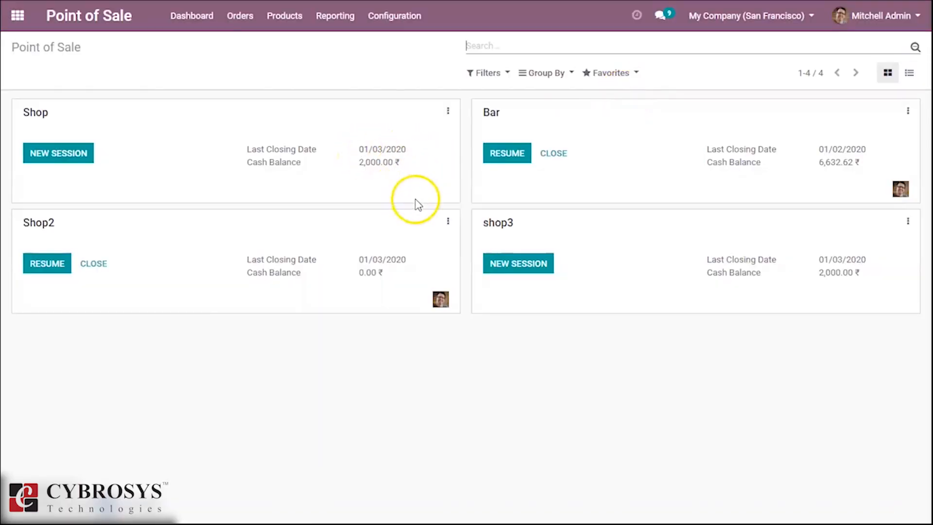
{"action": "left_click", "coordinate": [93, 265]}
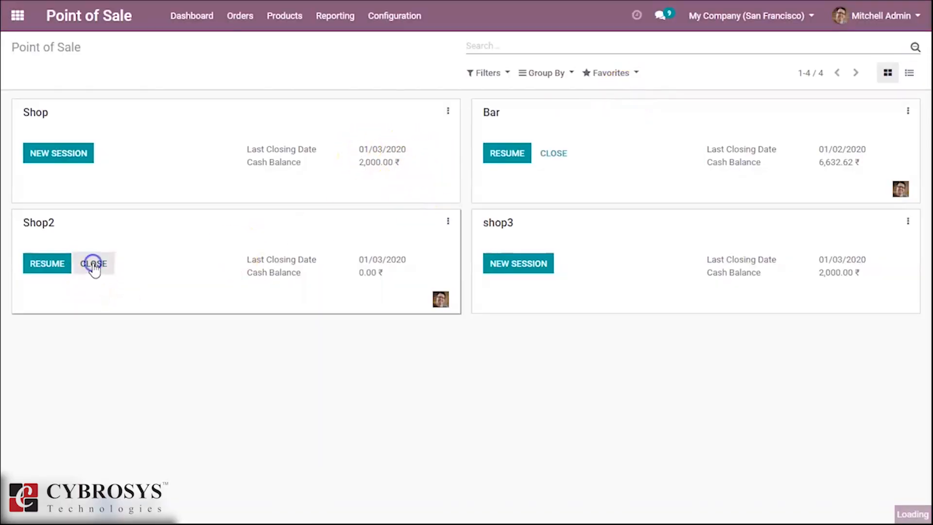
{"action": "left_click", "coordinate": [159, 116]}
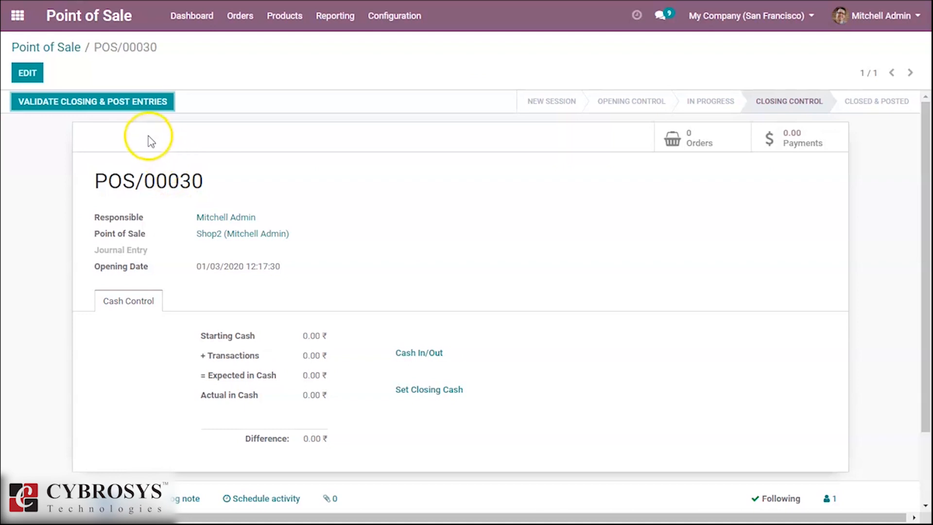
{"action": "left_click_drag", "start_coordinate": [146, 146], "coordinate": [206, 178]}
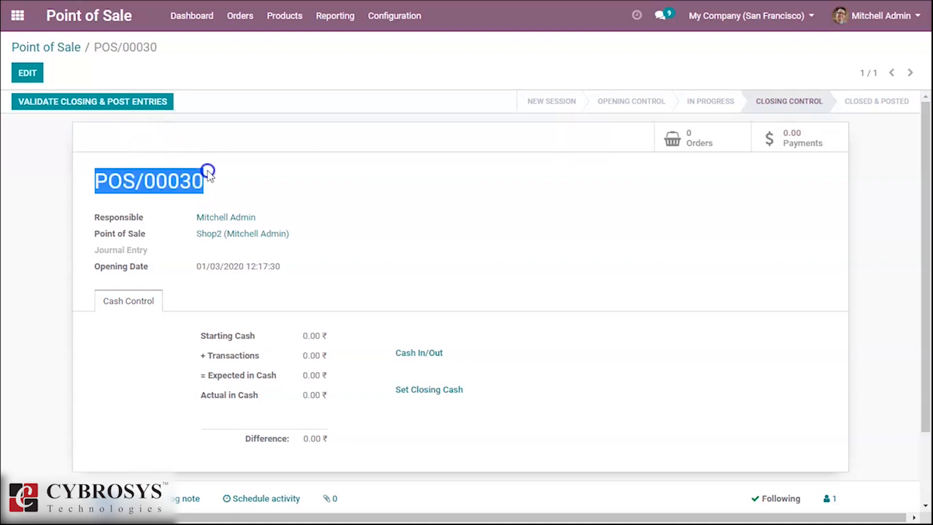
{"action": "left_click", "coordinate": [365, 265]}
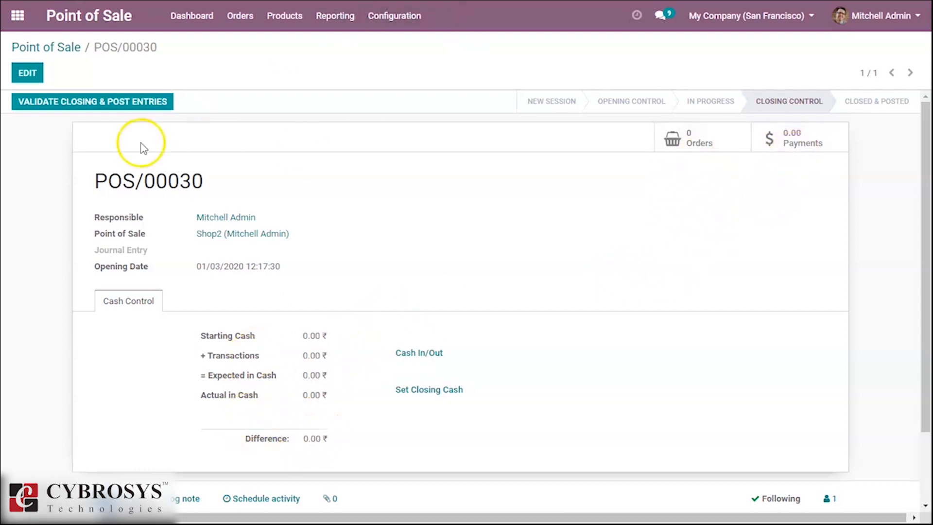
{"action": "left_click", "coordinate": [82, 103]}
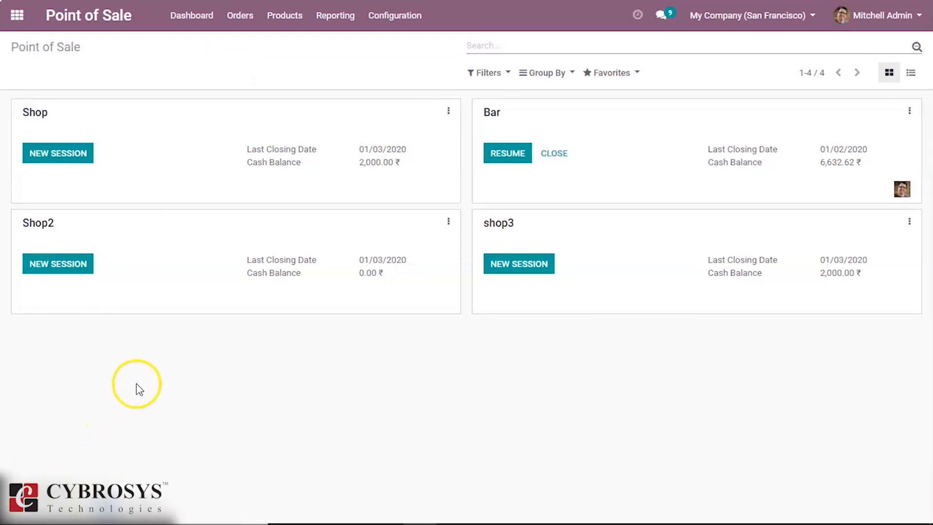
View the point of sale orders grouped by session, and expand the POS/00028, POS/00024 and POS/00021 groups
{"action": "left_click", "coordinate": [240, 19]}
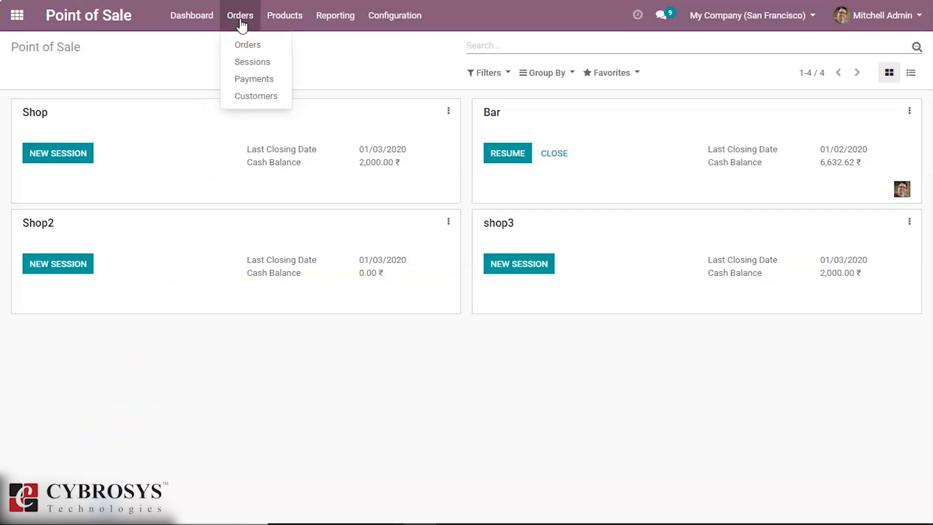
{"action": "left_click", "coordinate": [273, 47]}
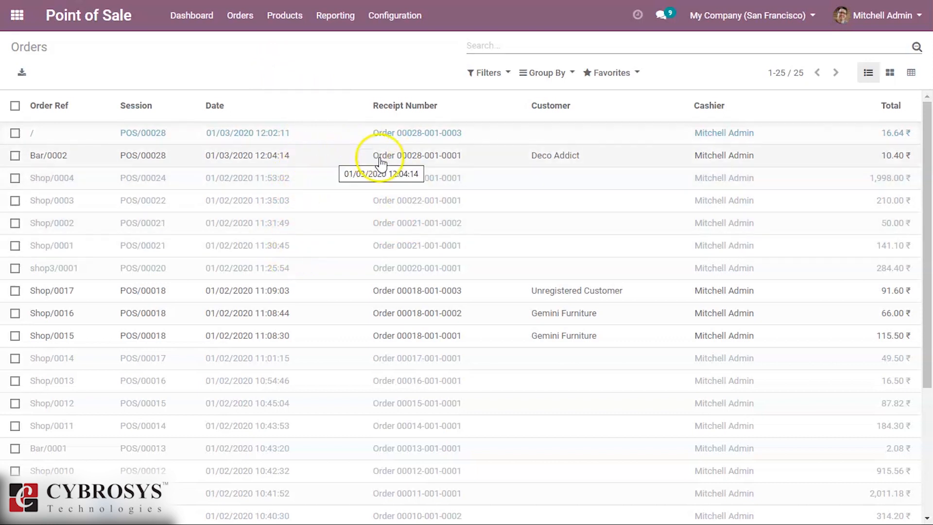
{"action": "left_click", "coordinate": [545, 75]}
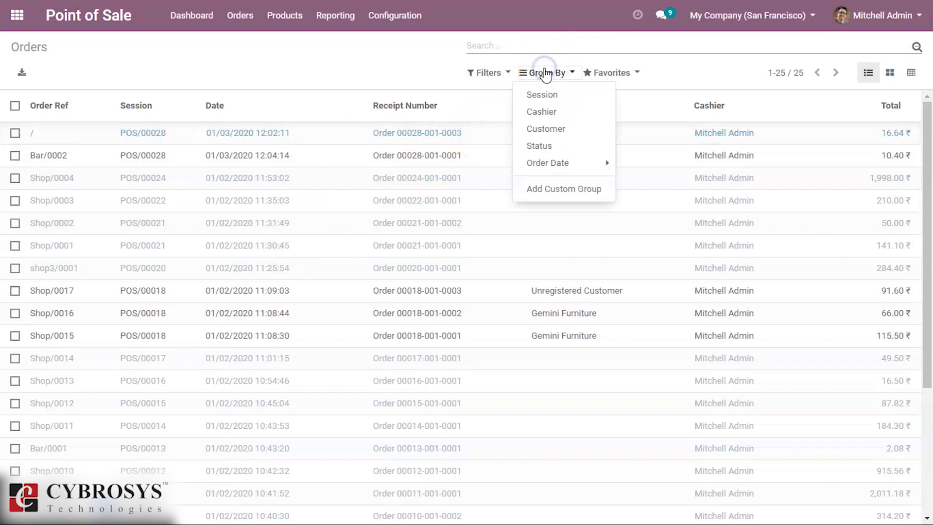
{"action": "left_click", "coordinate": [573, 95]}
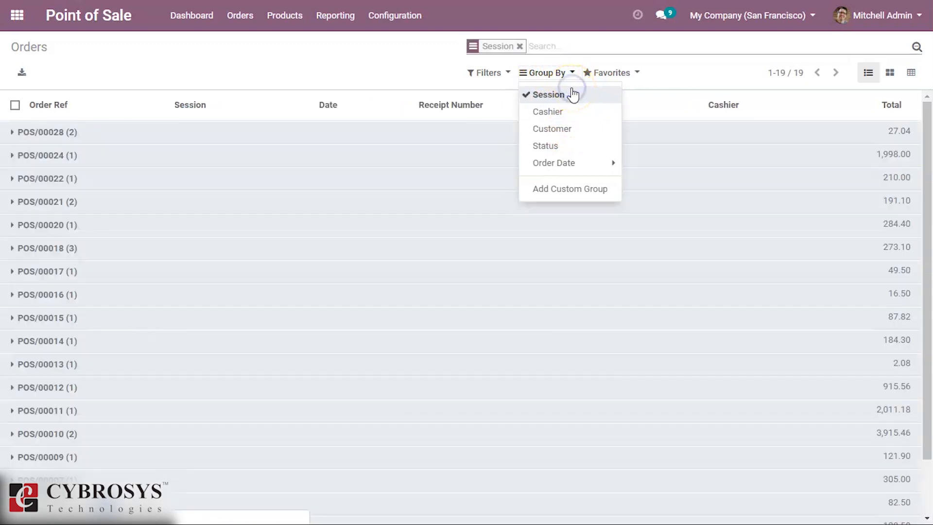
{"action": "left_click", "coordinate": [368, 140]}
{"action": "left_click", "coordinate": [334, 204]}
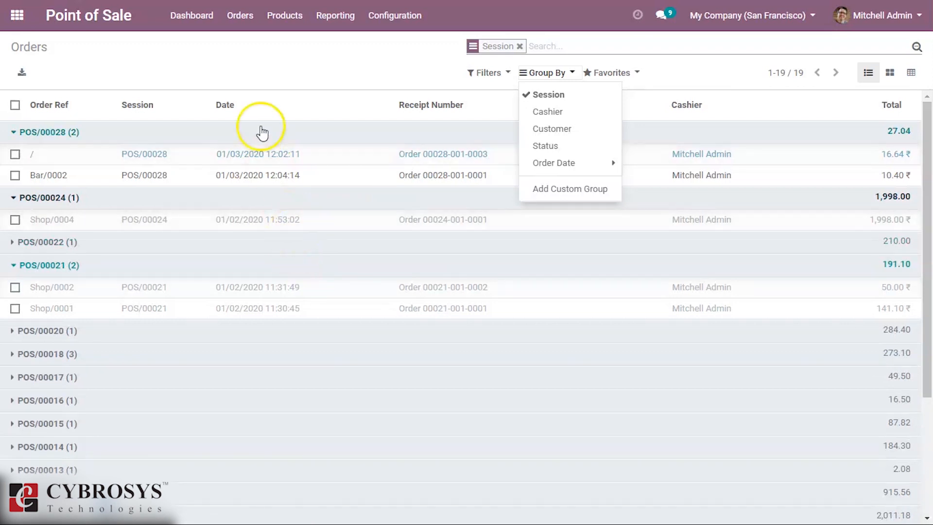
Review the opening dates, closing dates and statuses in the point of sale sessions list, and return to the dashboard
{"action": "left_click", "coordinate": [235, 18]}
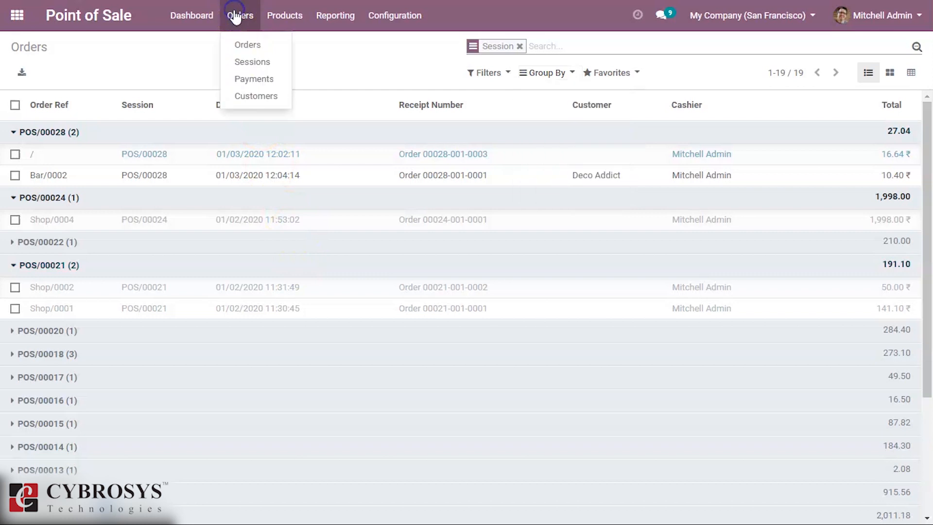
{"action": "left_click", "coordinate": [244, 62]}
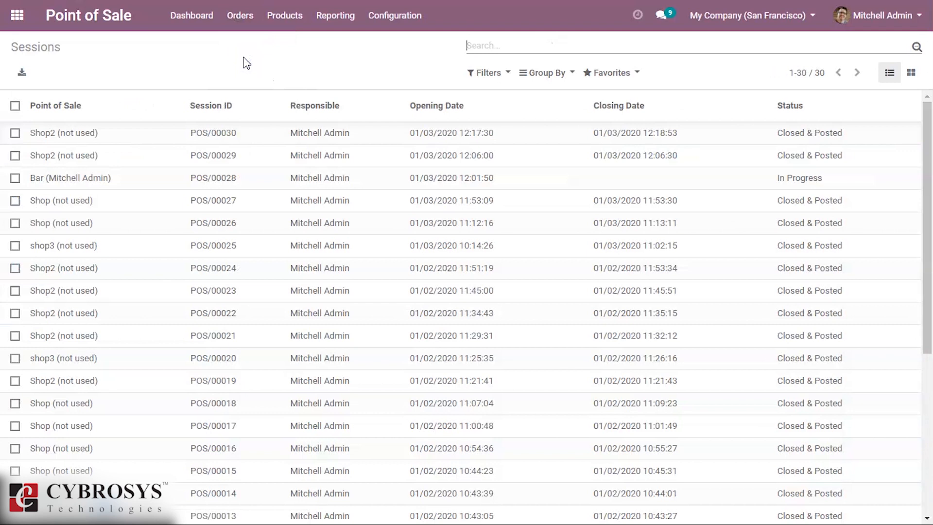
{"action": "left_click", "coordinate": [252, 120]}
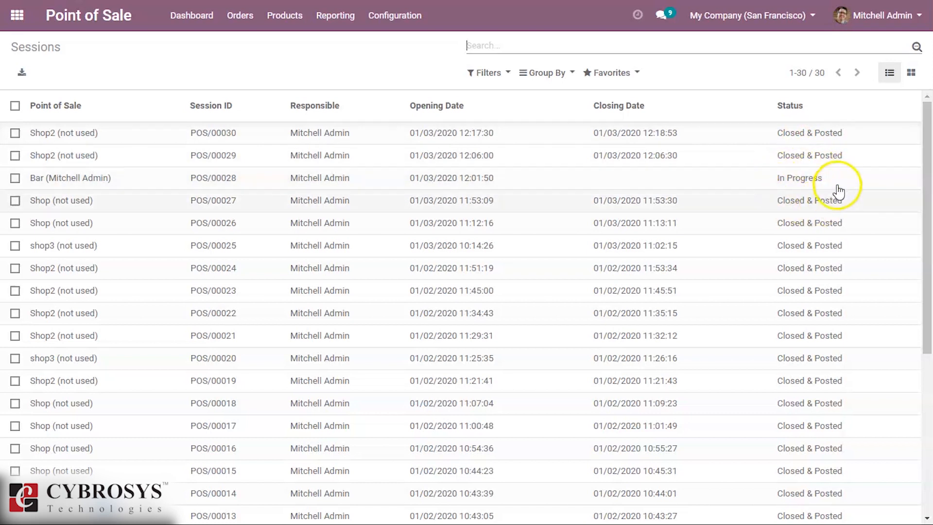
{"action": "left_click", "coordinate": [194, 16]}
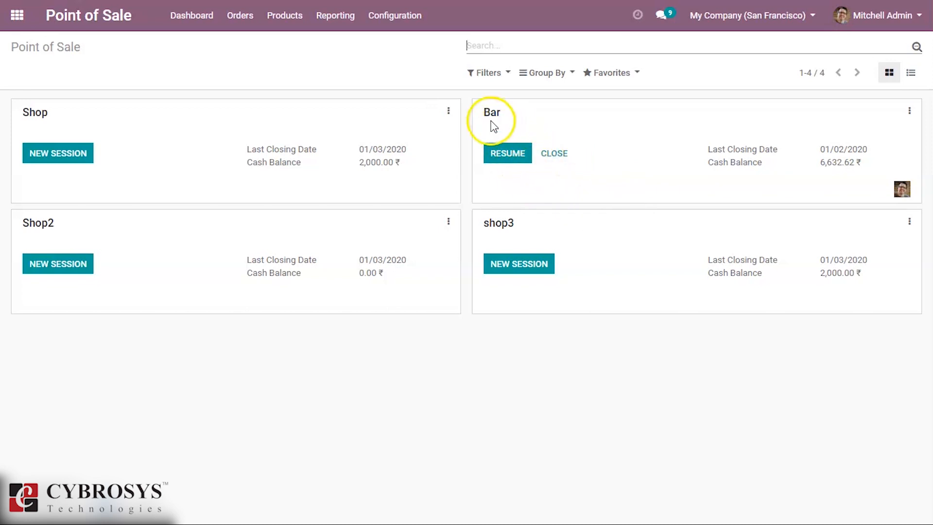
Check the sessions list, return to the dashboard, and try to close the Bar session and post its entries
{"action": "left_click", "coordinate": [242, 17]}
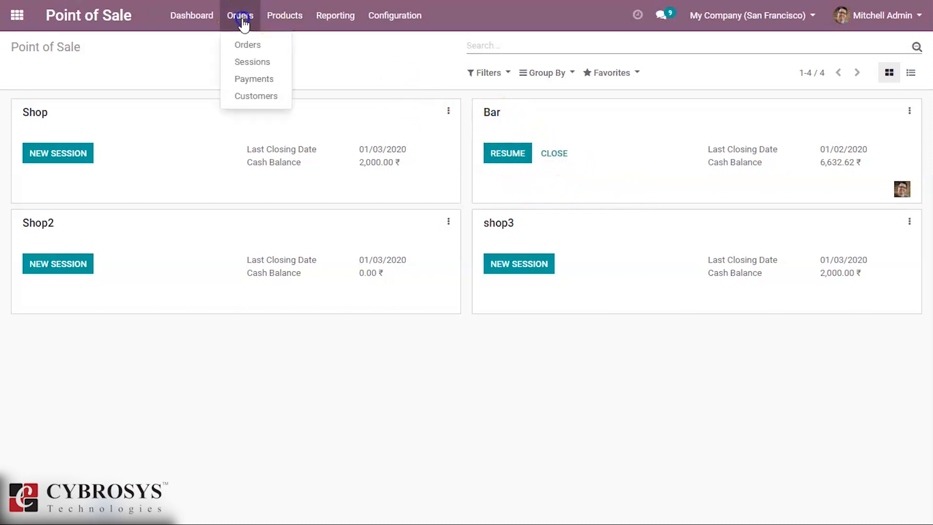
{"action": "left_click", "coordinate": [245, 61]}
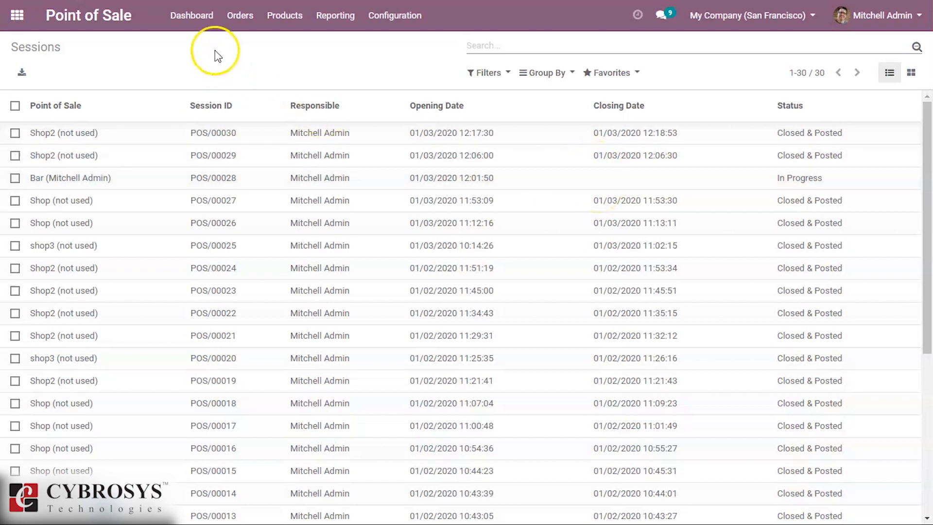
{"action": "left_click", "coordinate": [192, 20]}
{"action": "left_click", "coordinate": [548, 154]}
{"action": "left_click", "coordinate": [195, 103]}
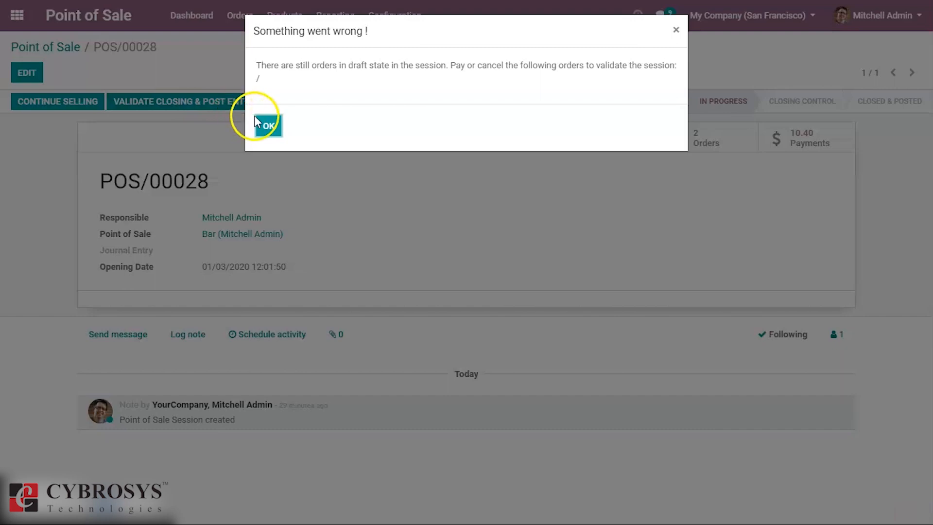
{"action": "left_click", "coordinate": [266, 125]}
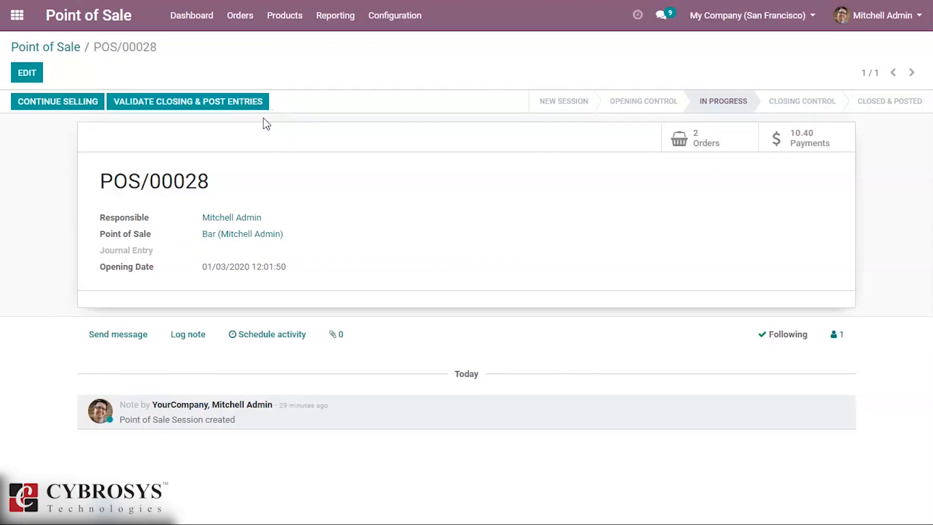
Register the payment of the session's unpaid draft order for table T3, and return to the session's orders
{"action": "left_click", "coordinate": [693, 145]}
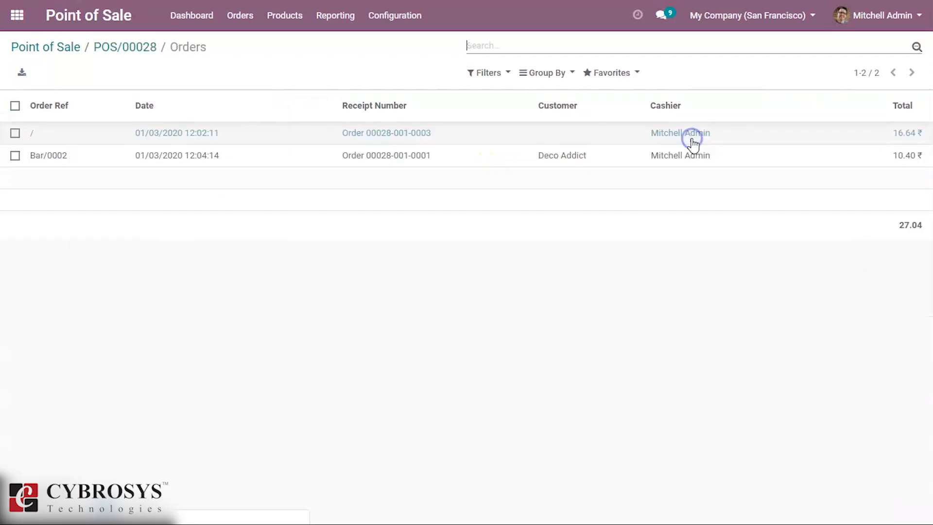
{"action": "left_click", "coordinate": [627, 141]}
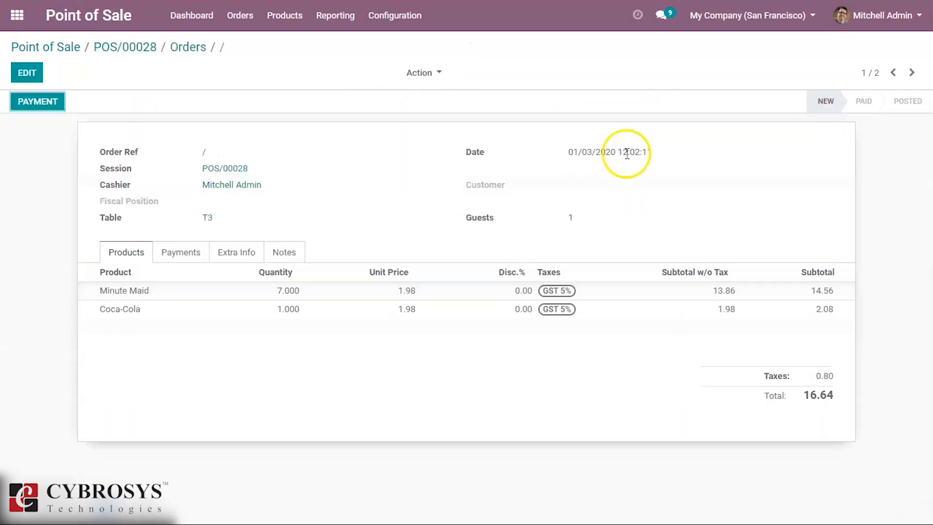
{"action": "left_click", "coordinate": [34, 104]}
{"action": "left_click", "coordinate": [189, 176]}
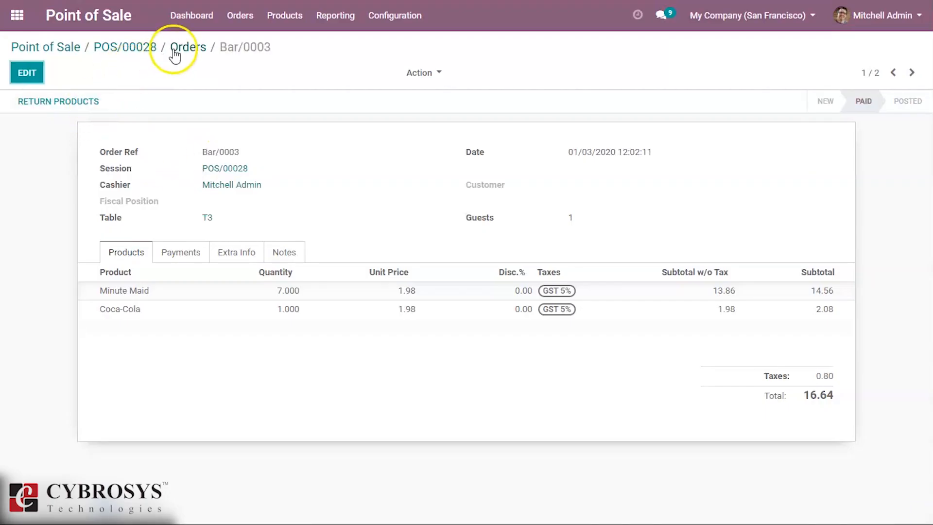
{"action": "left_click", "coordinate": [175, 54]}
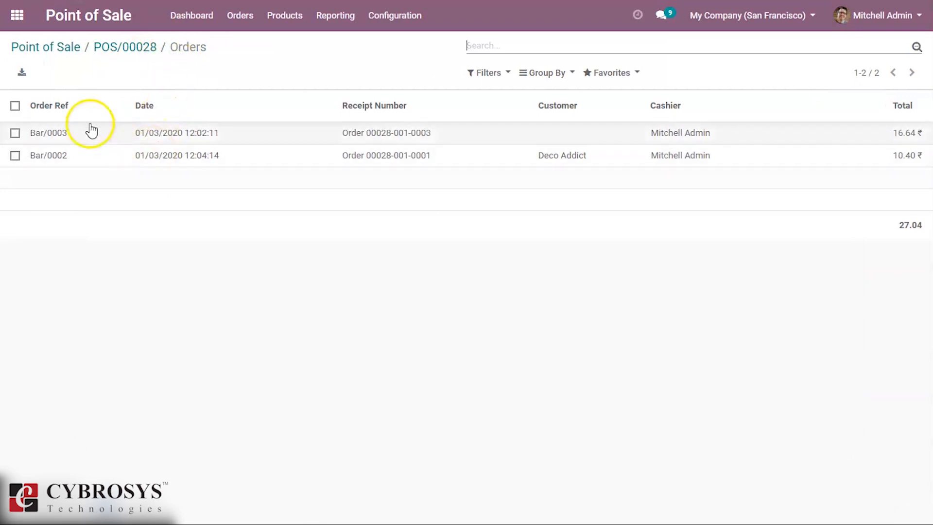
Validate the closing of the Bar session POS/00028 and post its entries, and return to the dashboard
{"action": "left_click", "coordinate": [121, 46]}
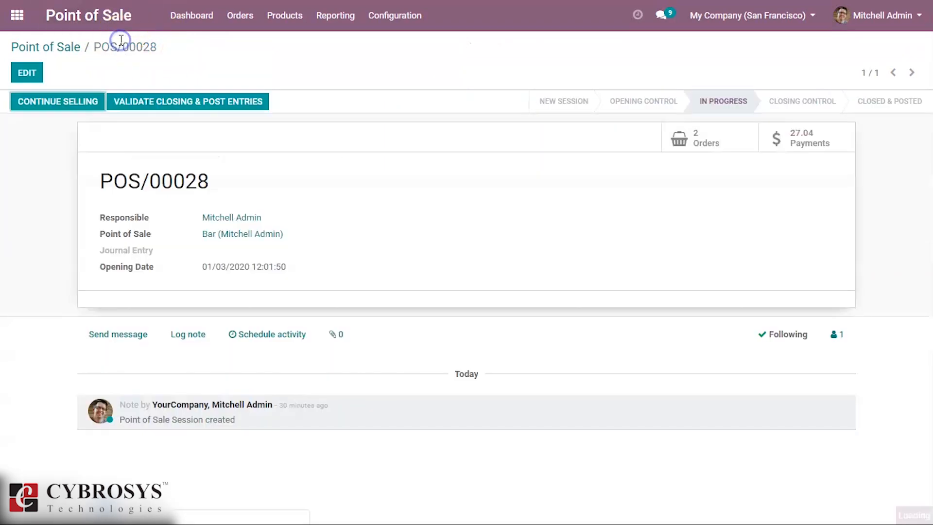
{"action": "left_click", "coordinate": [124, 102]}
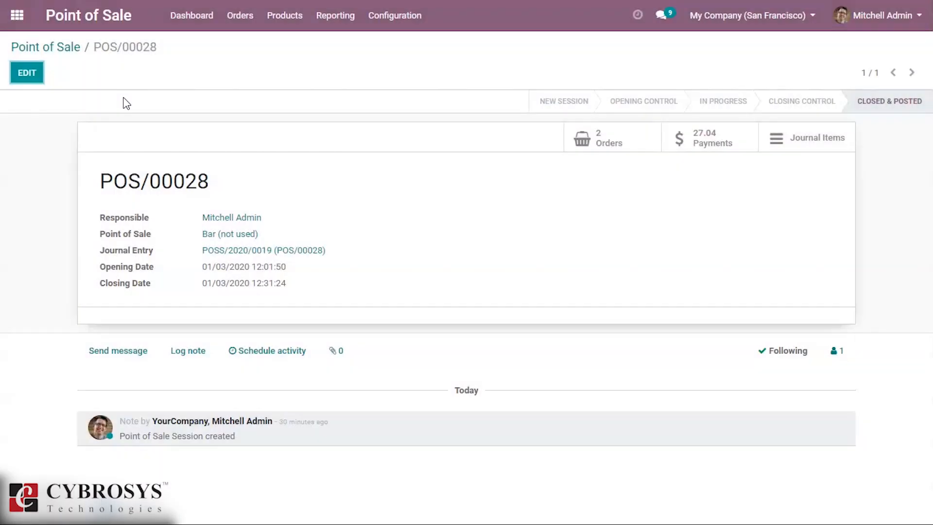
{"action": "left_click", "coordinate": [26, 38]}
{"action": "left_click", "coordinate": [34, 48]}
{"action": "left_click", "coordinate": [51, 47]}
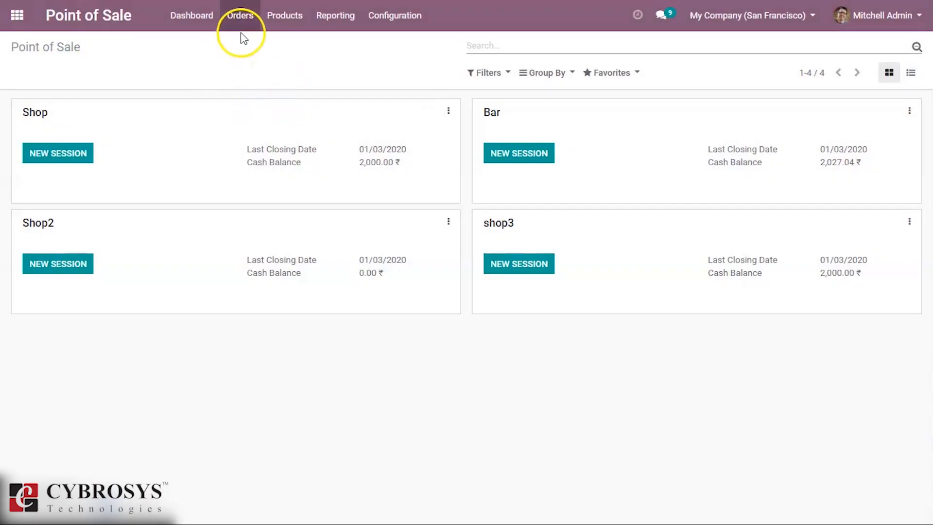
Review the sessions list and the cash control details of session POS/00030, and return to the list
{"action": "left_click", "coordinate": [241, 22]}
{"action": "left_click", "coordinate": [249, 63]}
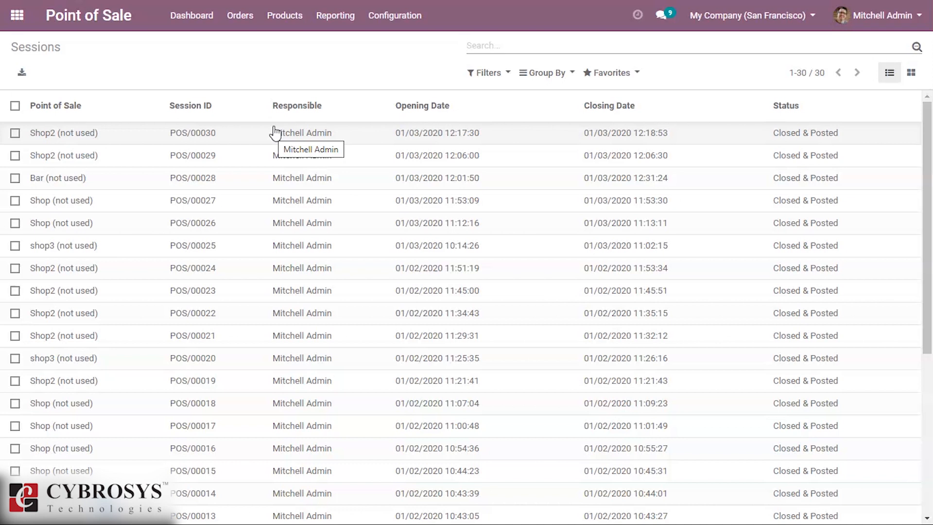
{"action": "left_click", "coordinate": [99, 129]}
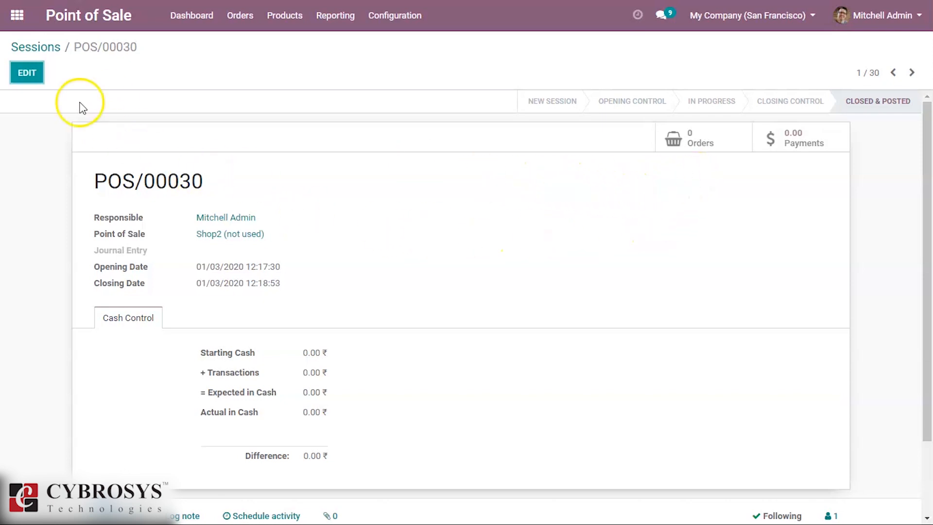
{"action": "left_click", "coordinate": [52, 54]}
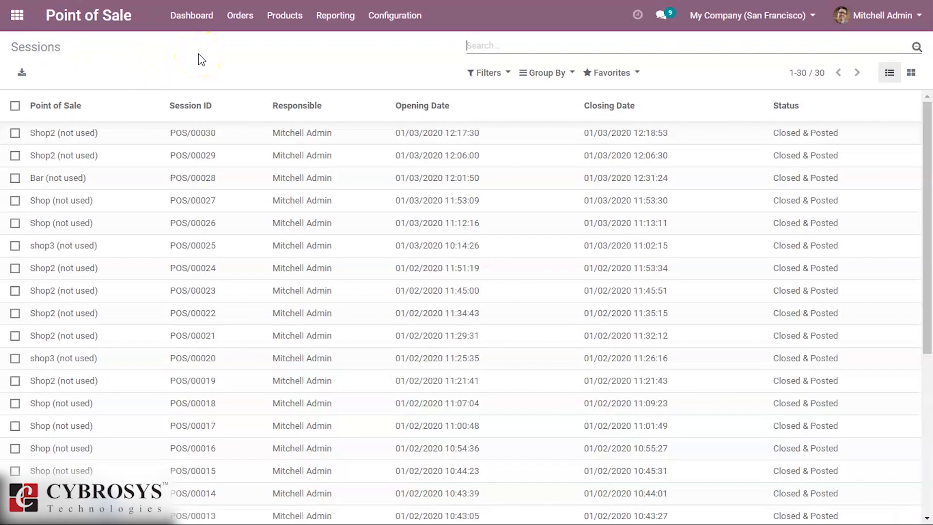
View the point of sale payments grouped by payment method, and look through the expanded Cash payments
{"action": "left_click", "coordinate": [240, 18]}
{"action": "left_click", "coordinate": [244, 79]}
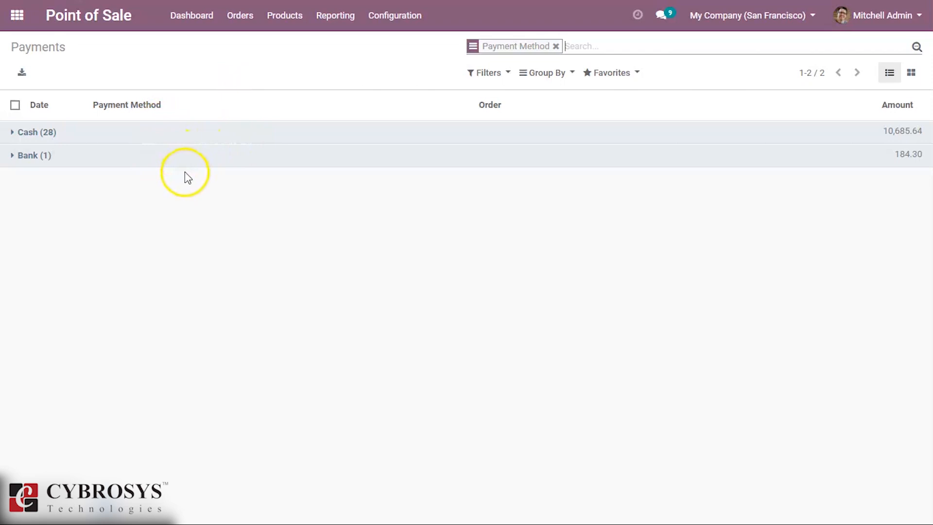
{"action": "left_click", "coordinate": [205, 140]}
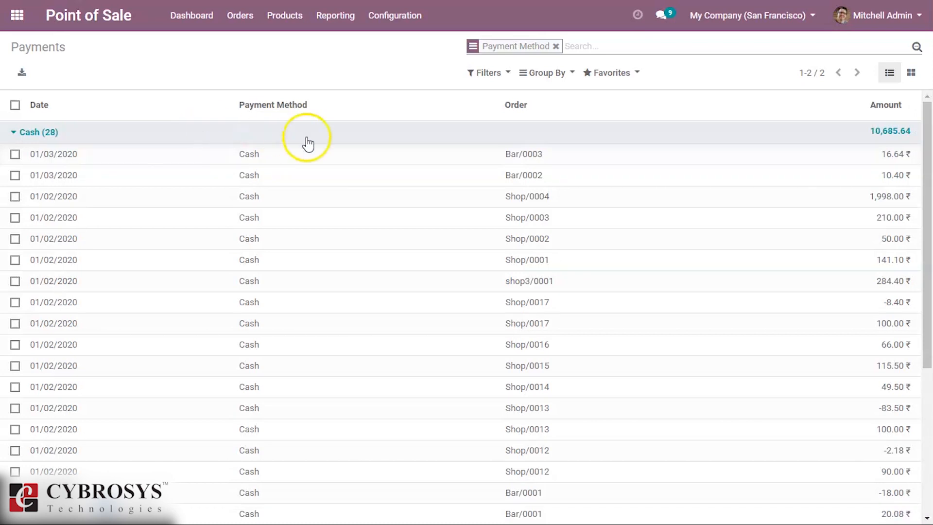
{"action": "left_click_drag", "start_coordinate": [931, 224], "coordinate": [928, 280]}
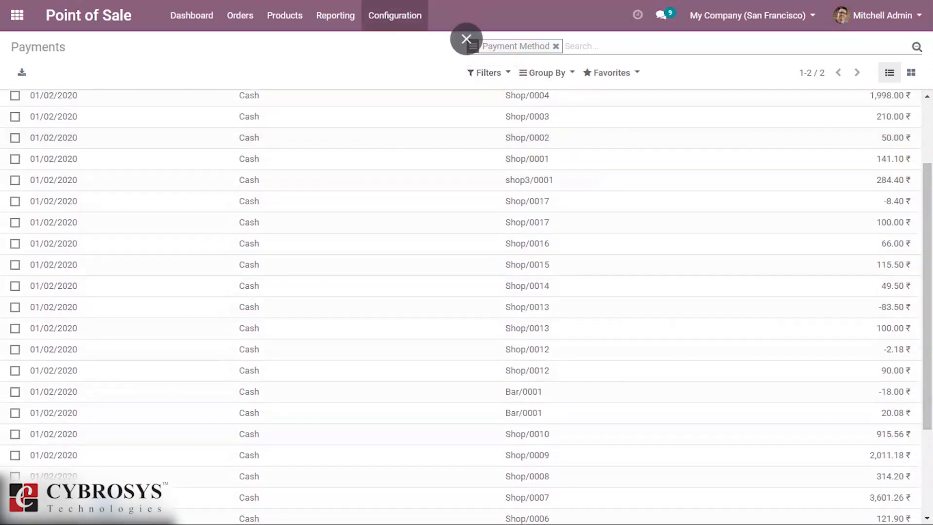
Review the configured point of sale payment methods, including their intermediary accounts and cash setting
{"action": "left_click", "coordinate": [395, 21]}
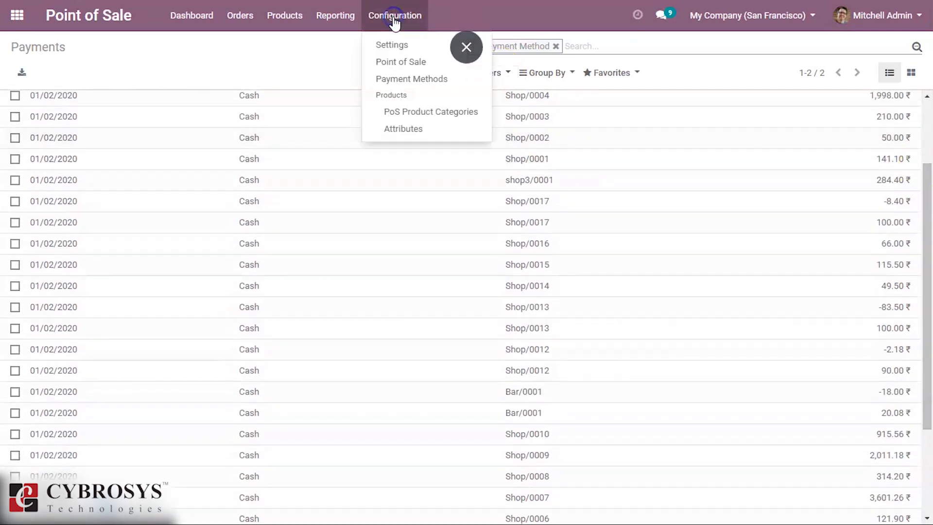
{"action": "left_click", "coordinate": [408, 85]}
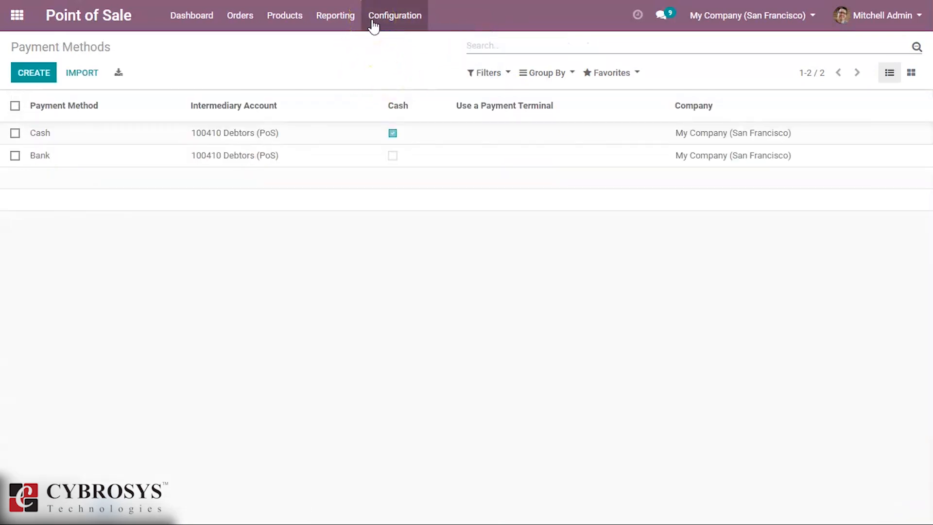
{"action": "left_click", "coordinate": [339, 89]}
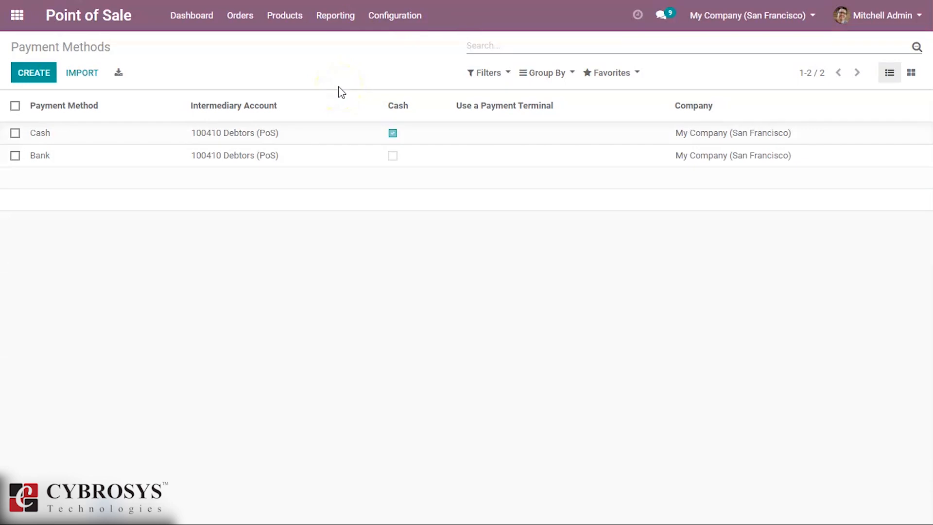
{"action": "left_click", "coordinate": [348, 78]}
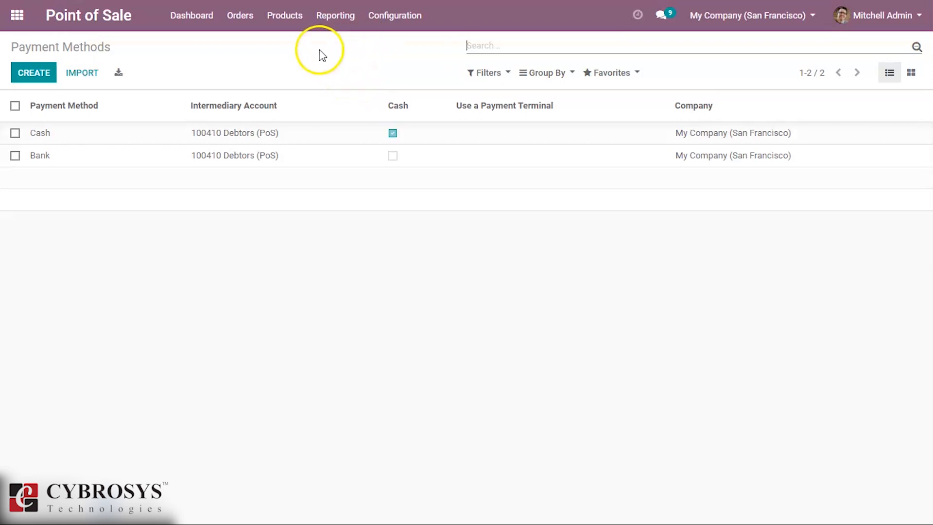
View the customers and the blank new customer form, and return to the customer list without saving
{"action": "left_click", "coordinate": [241, 21]}
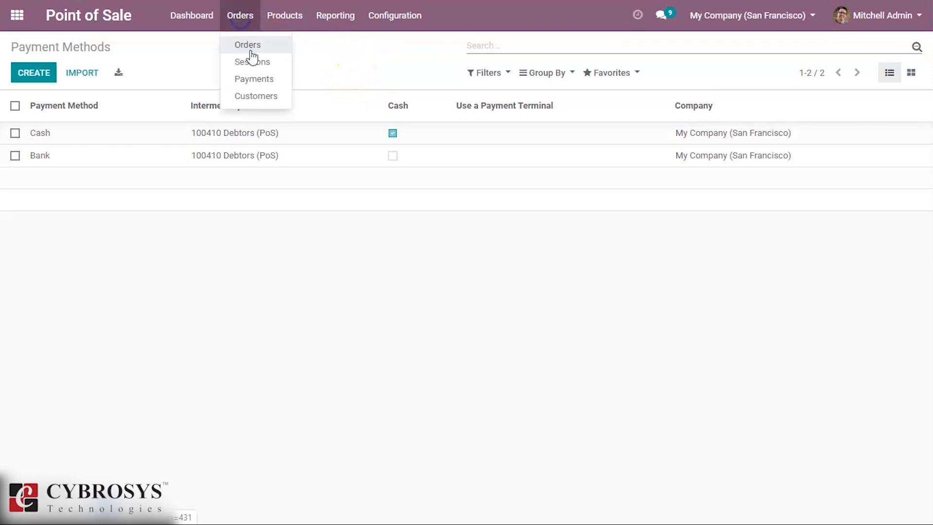
{"action": "left_click", "coordinate": [256, 96]}
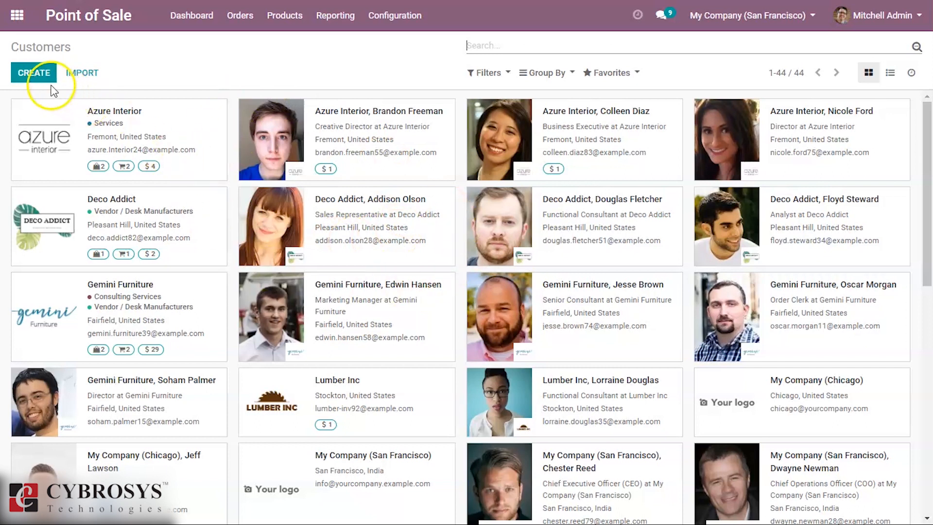
{"action": "left_click", "coordinate": [34, 78]}
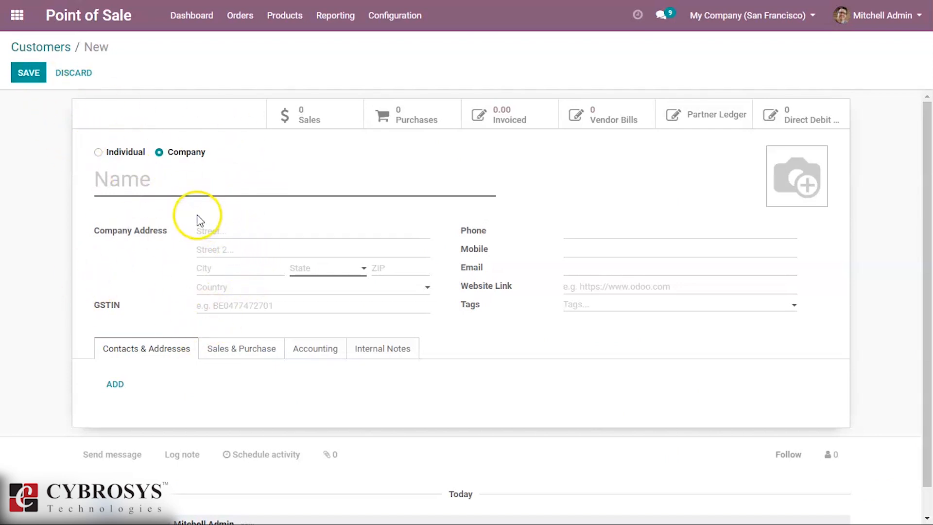
{"action": "left_click", "coordinate": [59, 51]}
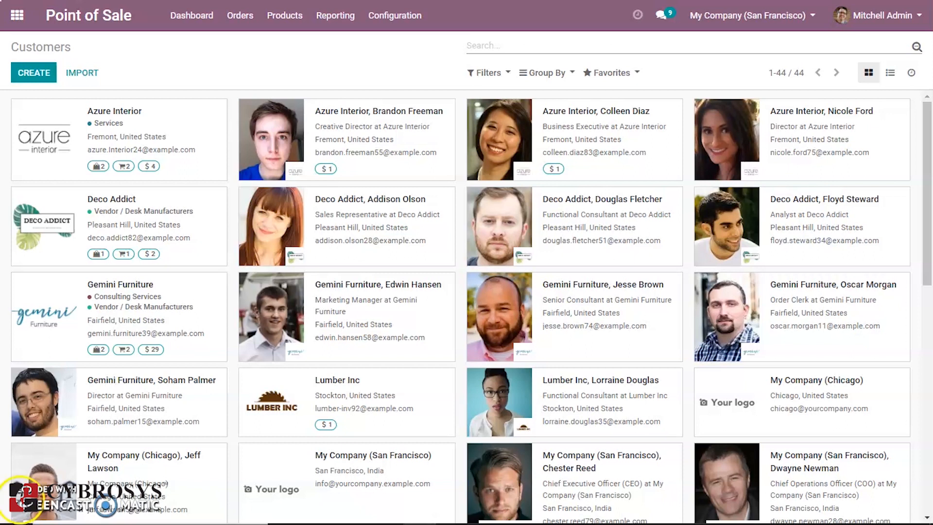
Start a new product from the point of sale products and set its product type to Storable Product
{"action": "left_click", "coordinate": [285, 16]}
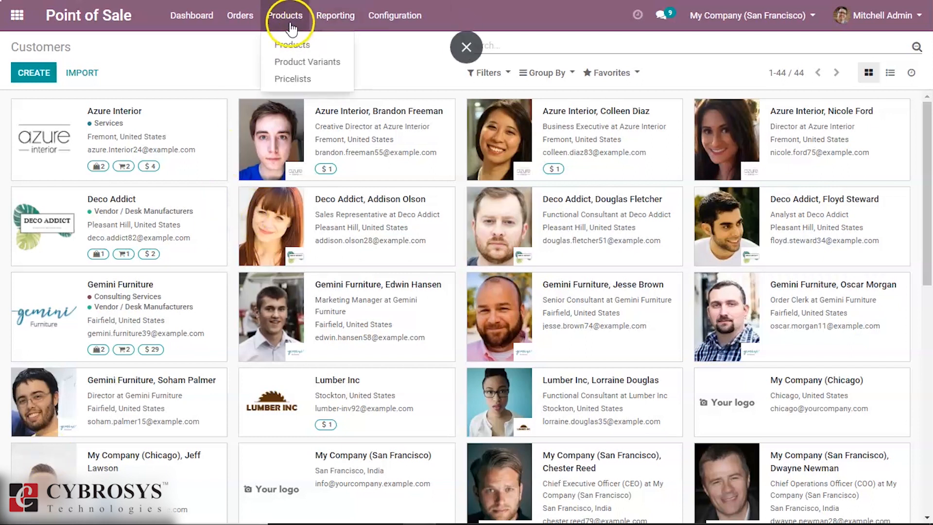
{"action": "left_click", "coordinate": [292, 44]}
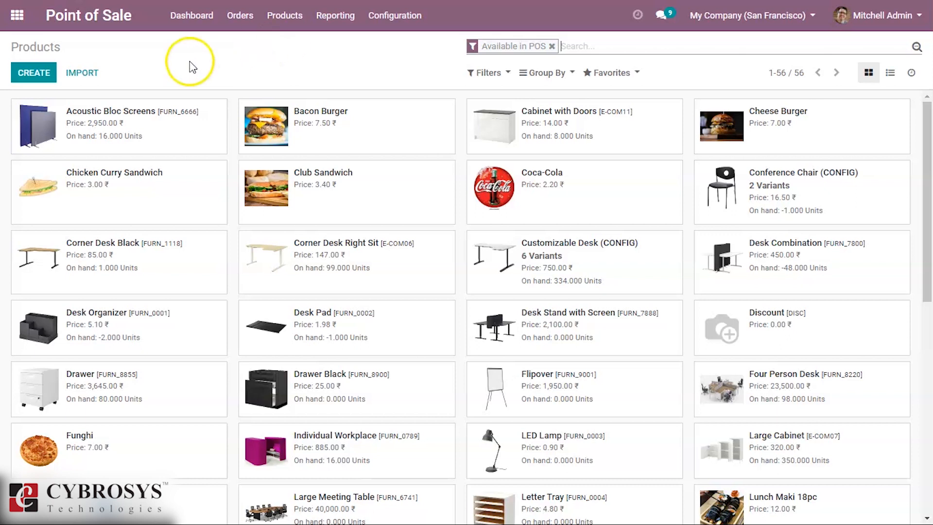
{"action": "left_click", "coordinate": [42, 73]}
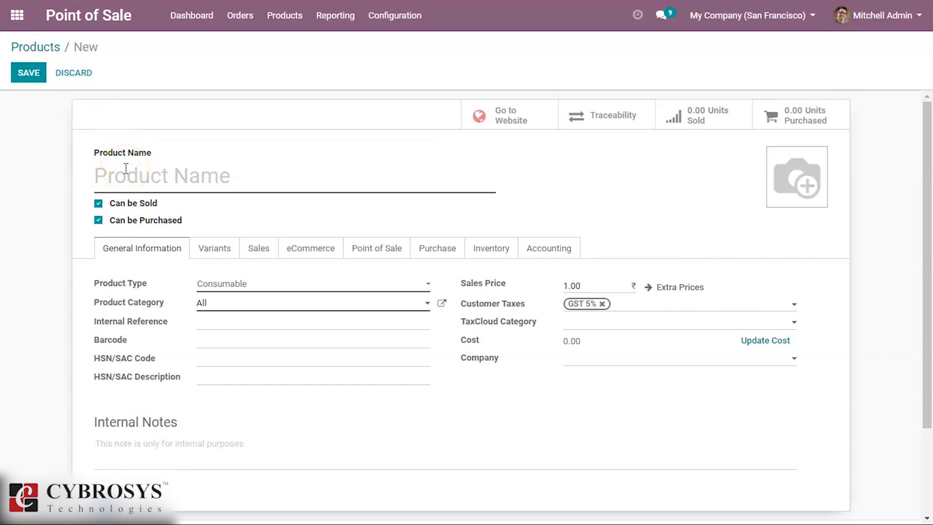
{"action": "left_click", "coordinate": [235, 283]}
{"action": "left_click", "coordinate": [235, 319]}
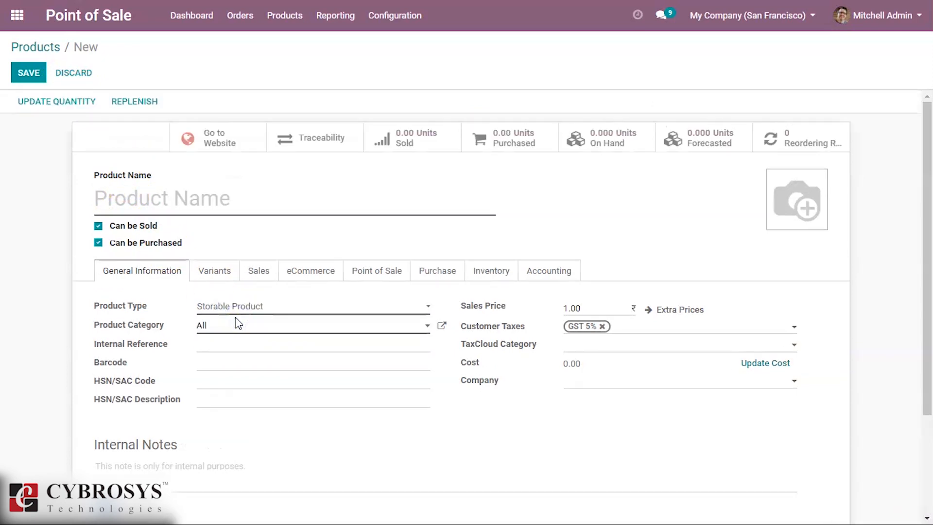
Review the new product's Available in POS, Category and To Weigh With Scale options
{"action": "left_click", "coordinate": [363, 275]}
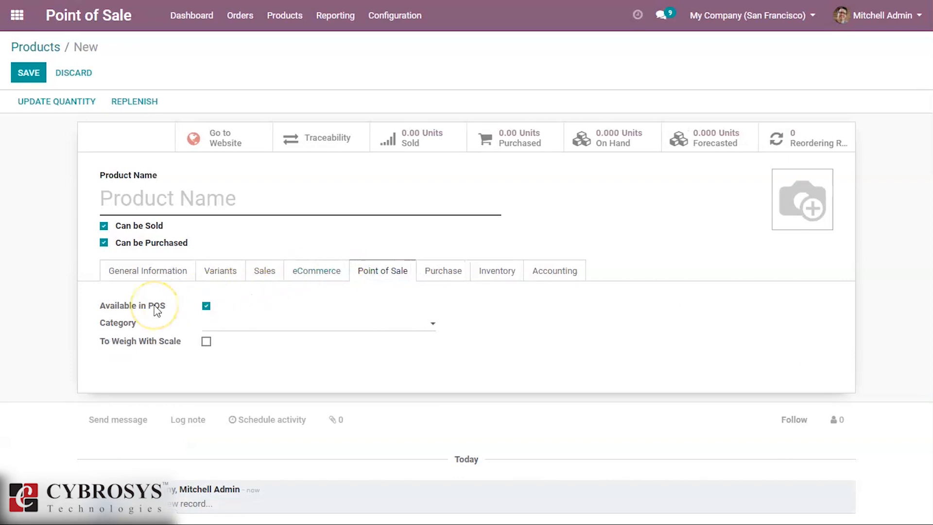
{"action": "left_click", "coordinate": [205, 308]}
{"action": "left_click_drag", "start_coordinate": [207, 313], "coordinate": [235, 213]}
{"action": "left_click", "coordinate": [230, 242]}
Try the new product's inventory tracking By Lots, and change it to By Unique Serial Number
{"action": "left_click", "coordinate": [501, 276]}
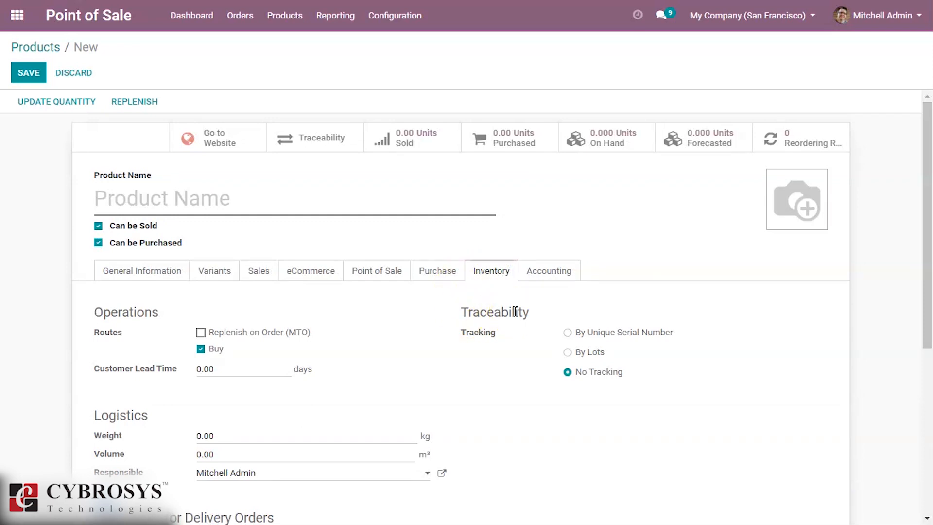
{"action": "left_click", "coordinate": [567, 353]}
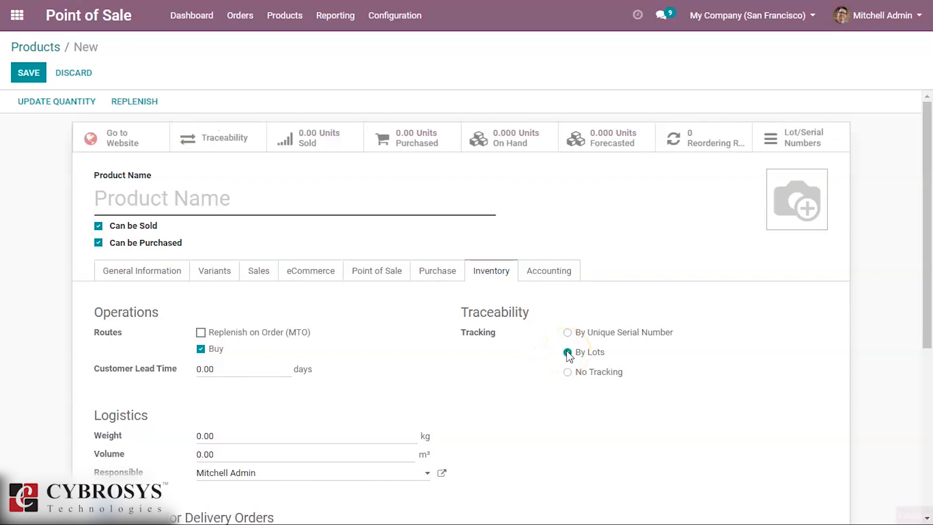
{"action": "left_click", "coordinate": [569, 333]}
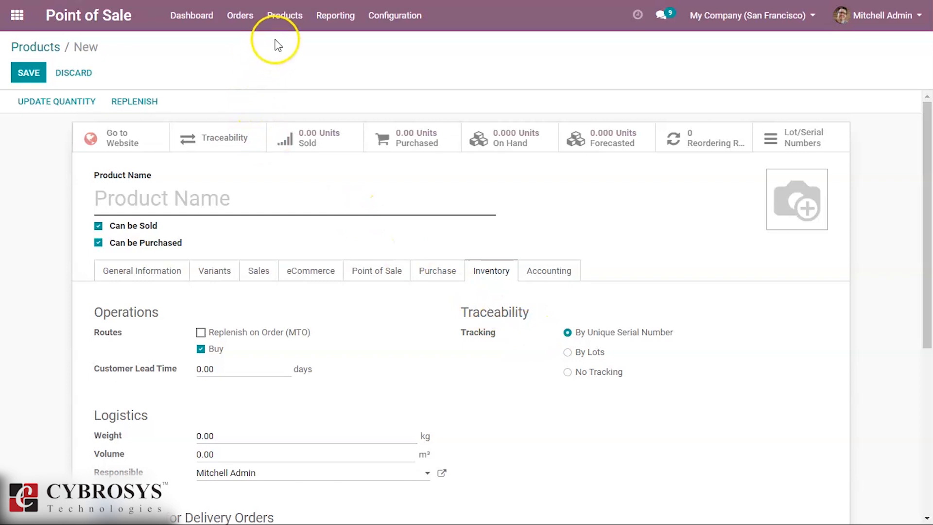
View the list of product variants available in the point of sale
{"action": "left_click", "coordinate": [284, 19]}
{"action": "left_click", "coordinate": [298, 65]}
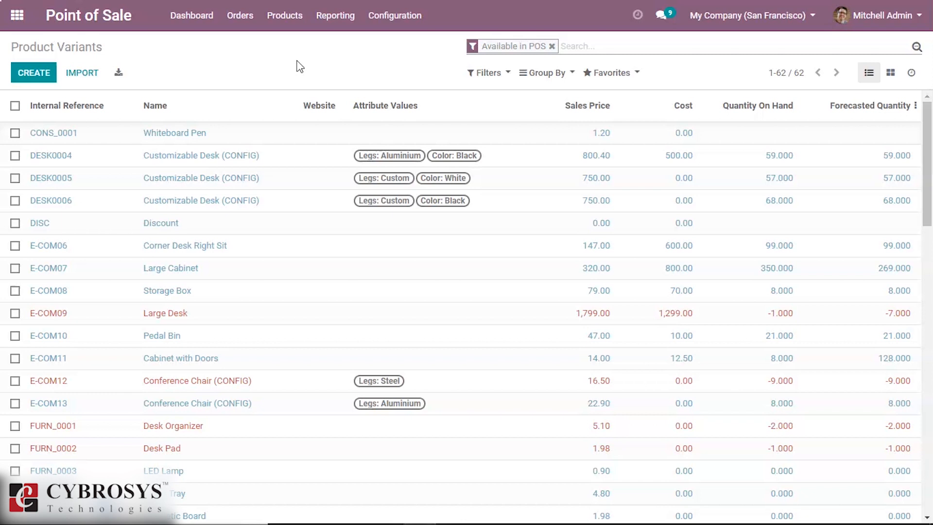
{"action": "left_click", "coordinate": [321, 142]}
Start a new pricelist named pricelist1 with INR as its currency, and check the company choices while leaving the company blank
{"action": "left_click", "coordinate": [285, 17]}
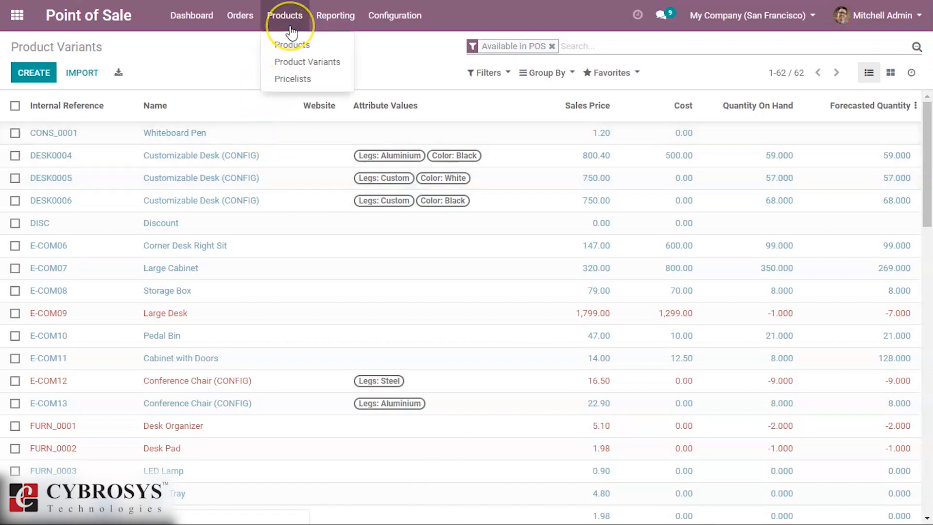
{"action": "left_click", "coordinate": [295, 78]}
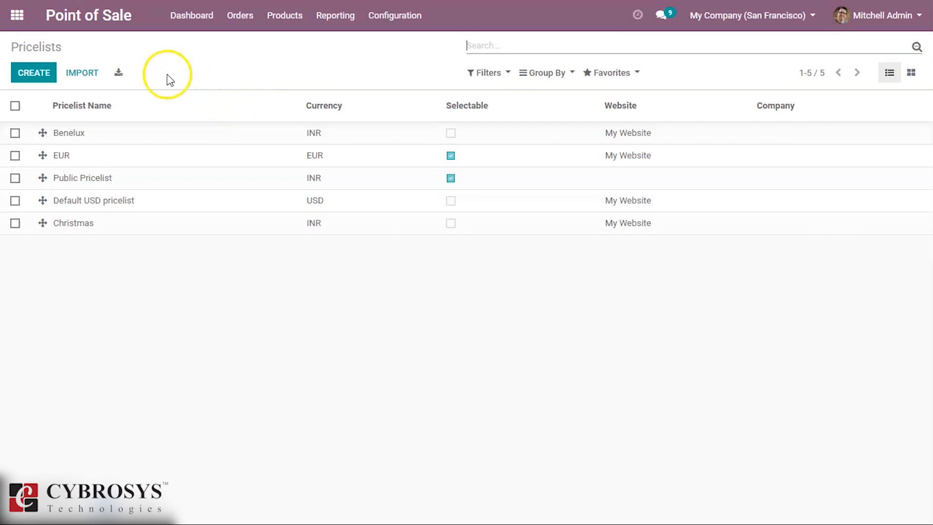
{"action": "left_click", "coordinate": [35, 74]}
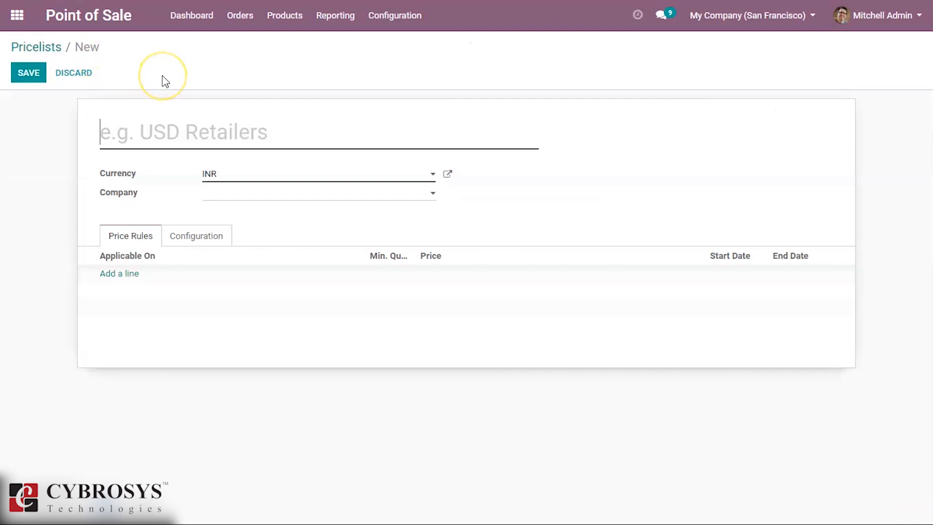
{"action": "left_click", "coordinate": [167, 122]}
{"action": "type", "text": "pricelist1"}
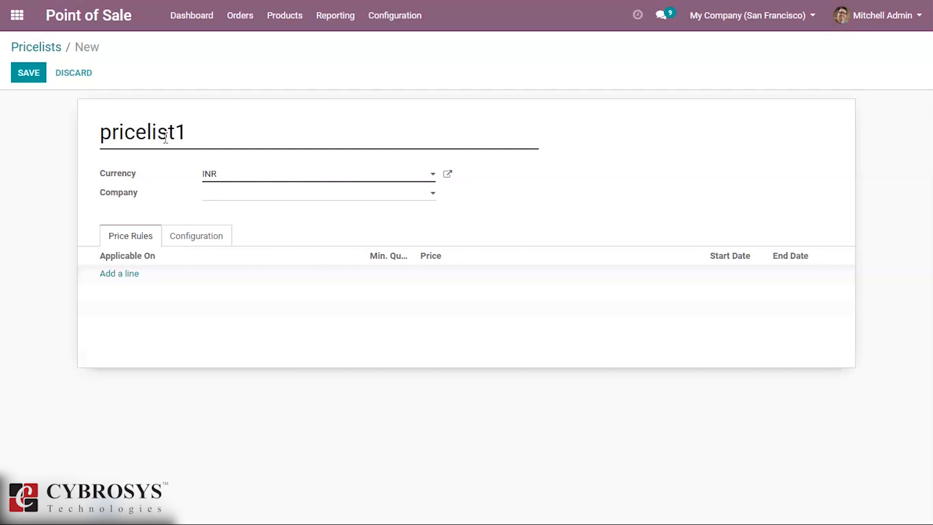
{"action": "left_click", "coordinate": [219, 176]}
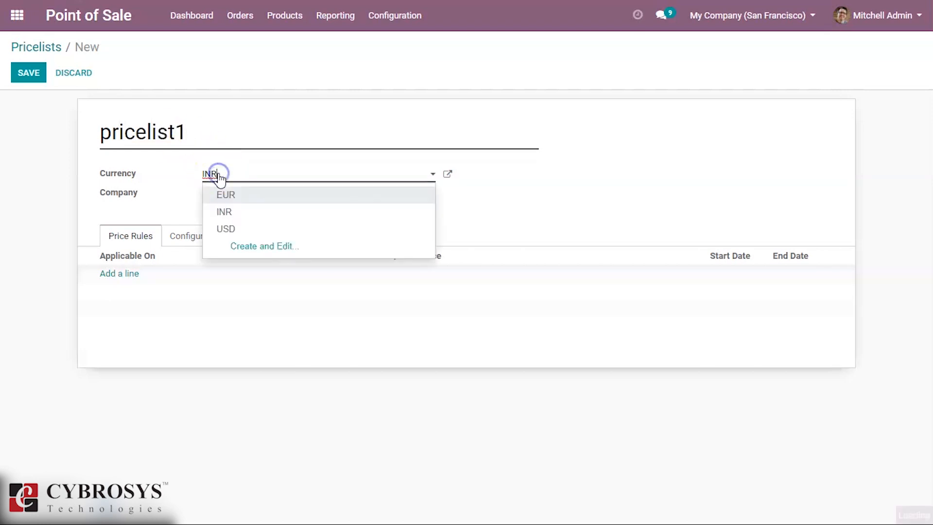
{"action": "left_click", "coordinate": [222, 209]}
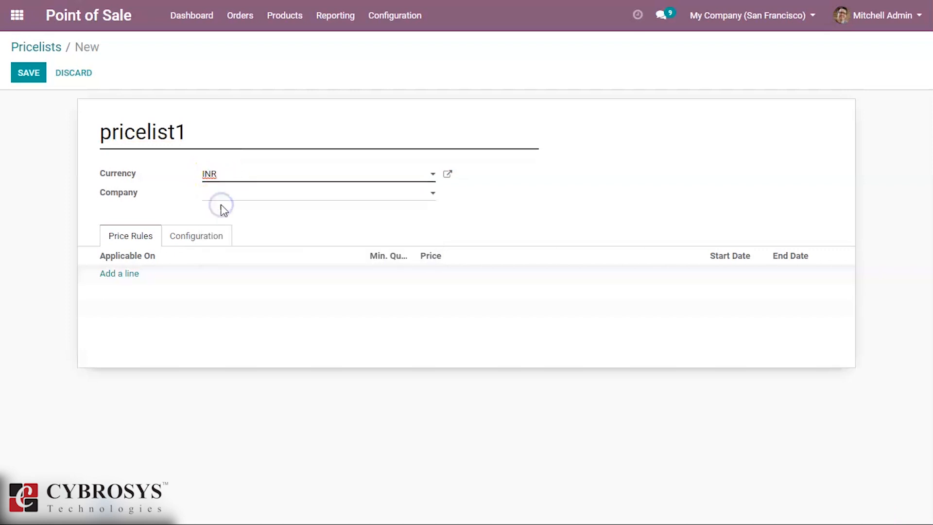
{"action": "left_click", "coordinate": [232, 205]}
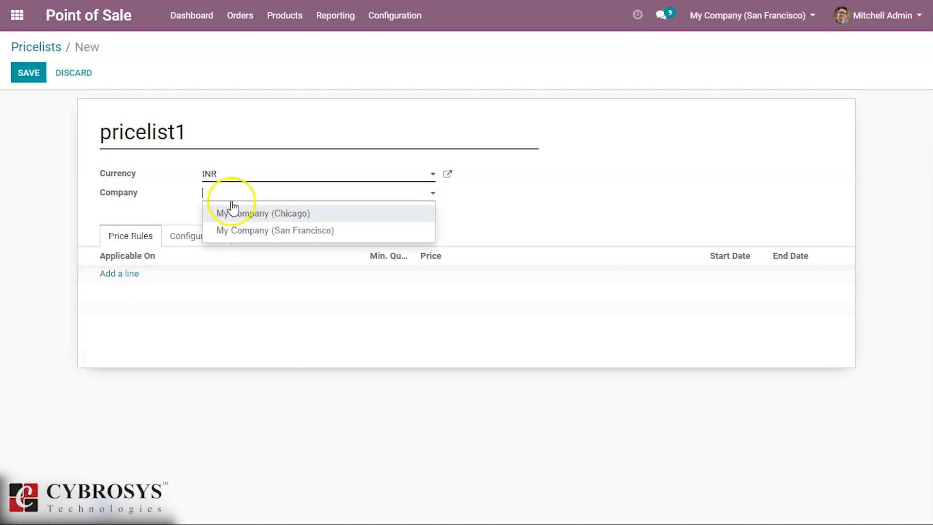
{"action": "left_click", "coordinate": [156, 213]}
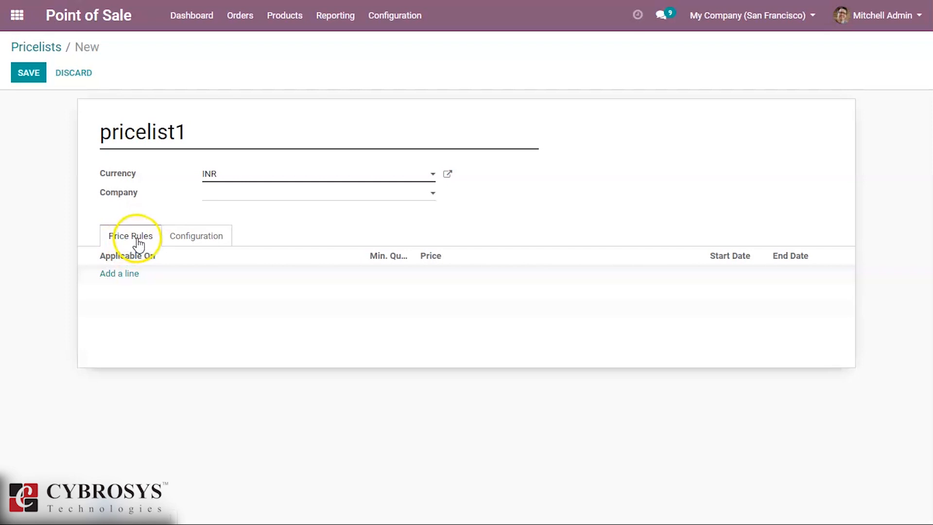
Add a price rule to the pricelist that applies to the product [FURN_6666] Acoustic Bloc Screens
{"action": "left_click", "coordinate": [131, 275]}
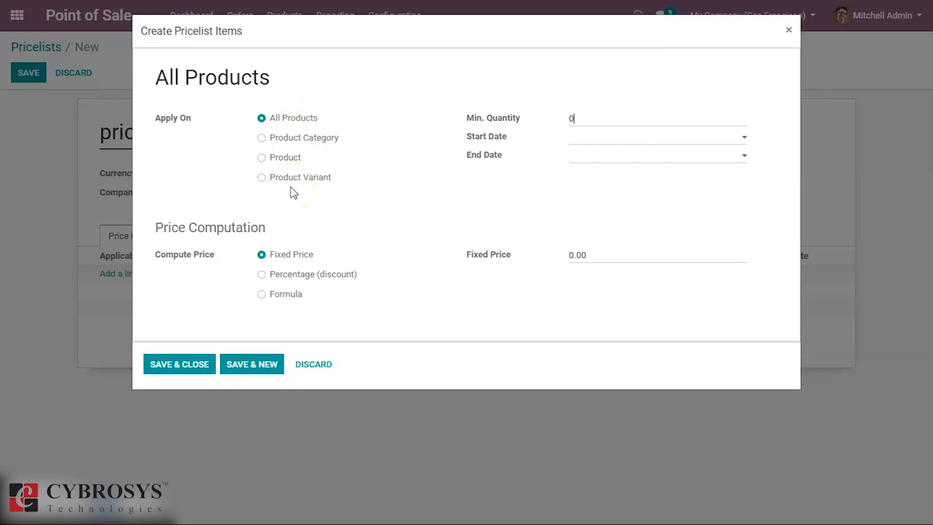
{"action": "left_click", "coordinate": [262, 158]}
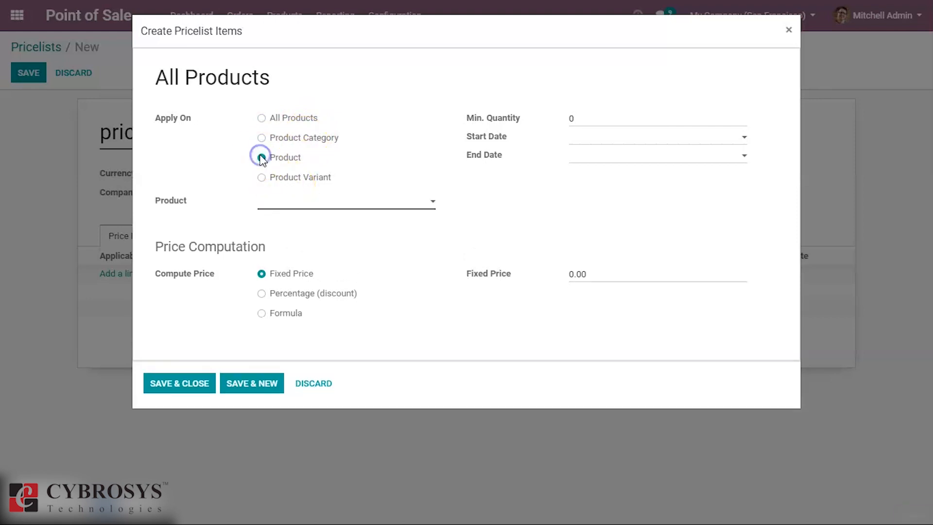
{"action": "left_click", "coordinate": [272, 208]}
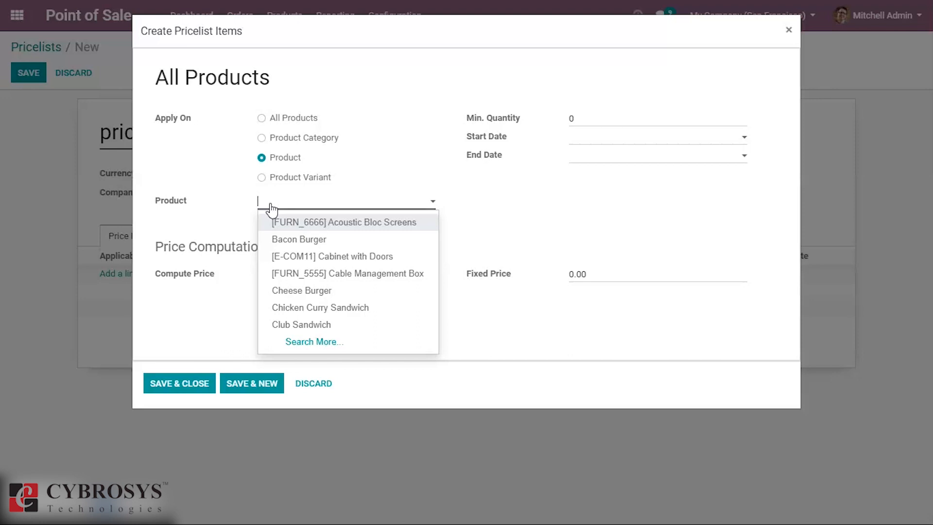
{"action": "left_click", "coordinate": [366, 222]}
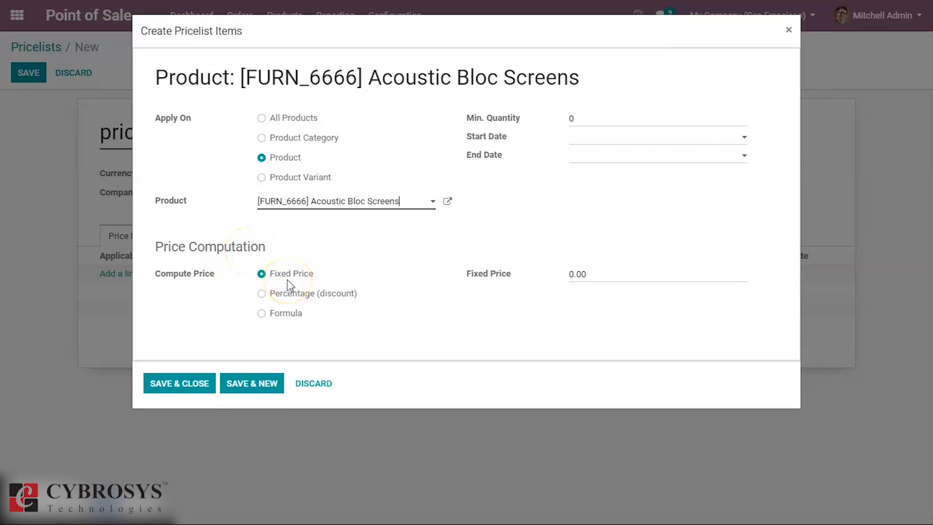
Set the price rule's fixed price to 100
{"action": "left_click", "coordinate": [597, 278]}
{"action": "key", "text": "BackSpace"}
{"action": "type", "text": "100"}
Switch the rule's price computation to Percentage (discount) and set the percentage price to 50%
{"action": "left_click", "coordinate": [261, 294]}
{"action": "left_click", "coordinate": [590, 277]}
{"action": "key", "text": "BackSpace"}
{"action": "key", "text": "BackSpace"}
{"action": "key", "text": "BackSpace"}
{"action": "key", "text": "BackSpace"}
{"action": "type", "text": "50"}
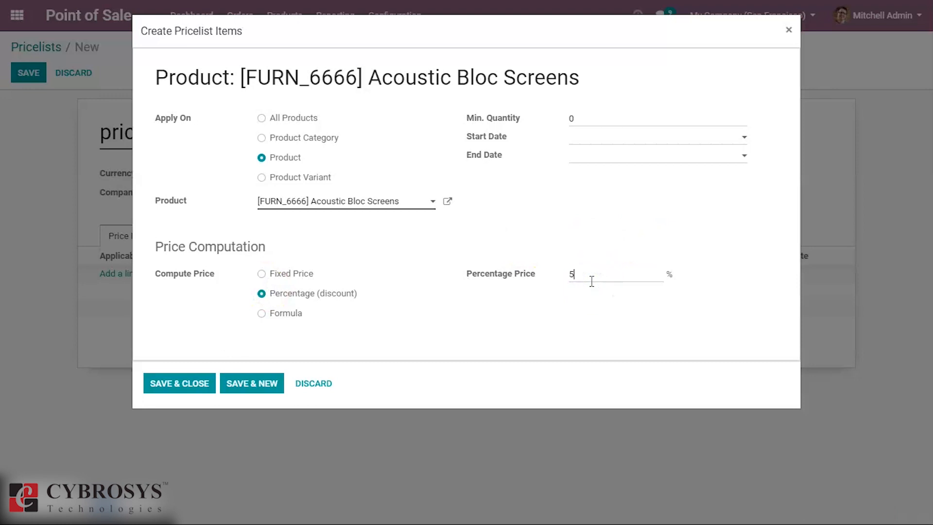
{"action": "left_click", "coordinate": [577, 278]}
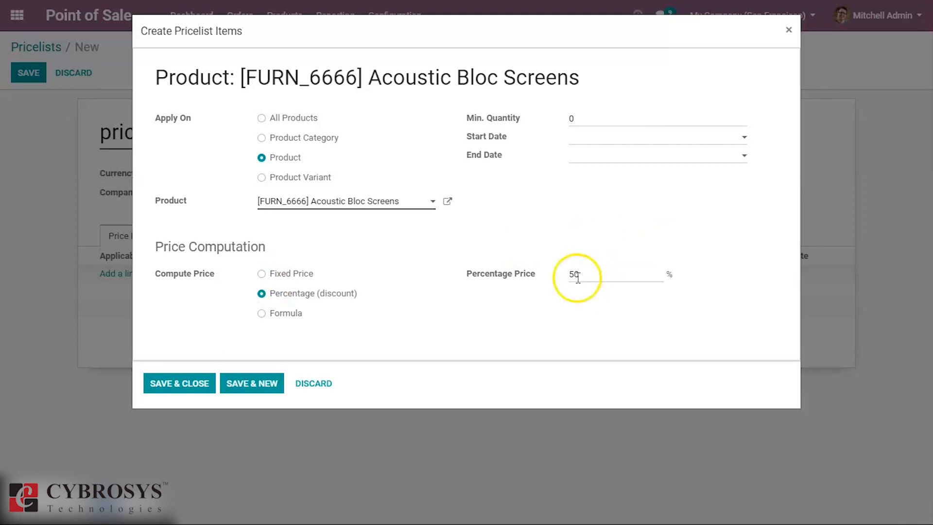
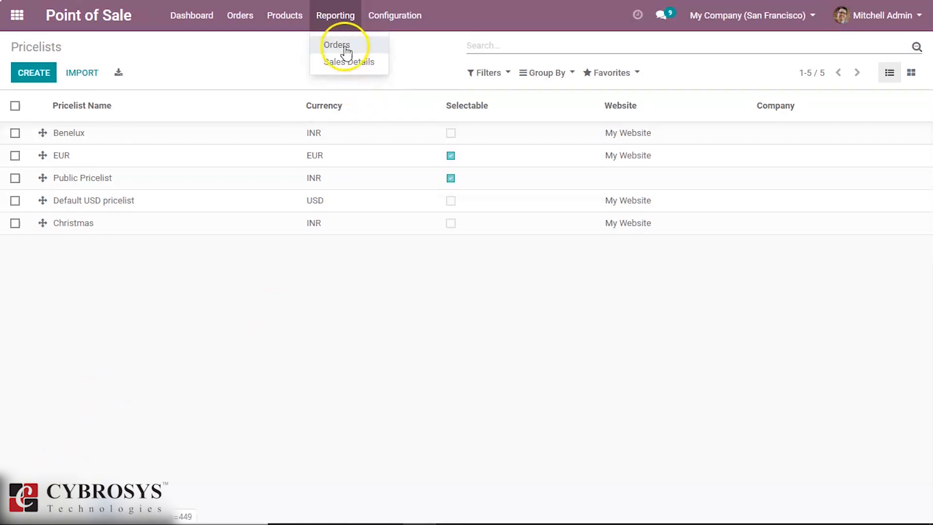
View the point of sale orders analysis, filtered to Invoiced orders and grouped by User and Employee
{"action": "left_click", "coordinate": [346, 50]}
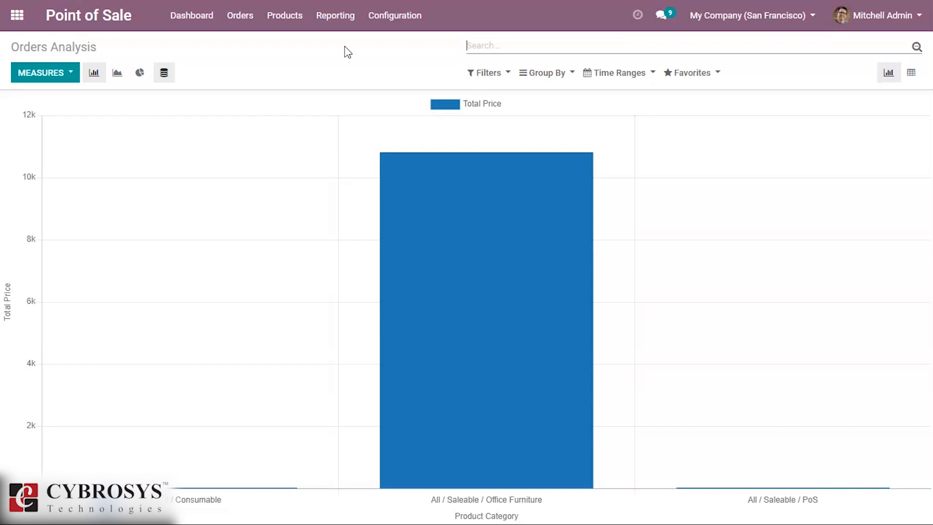
{"action": "left_click", "coordinate": [271, 95]}
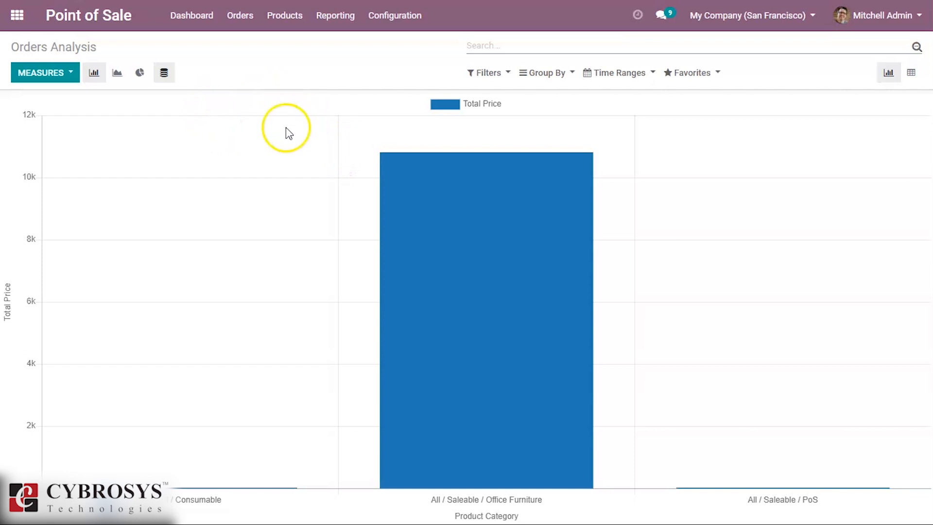
{"action": "mouse_move", "coordinate": [405, 250]}
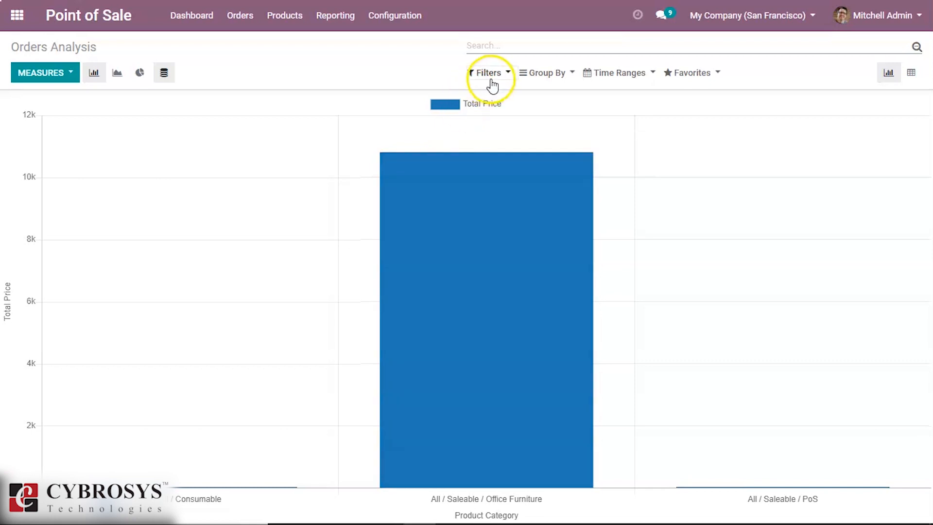
{"action": "left_click", "coordinate": [492, 83]}
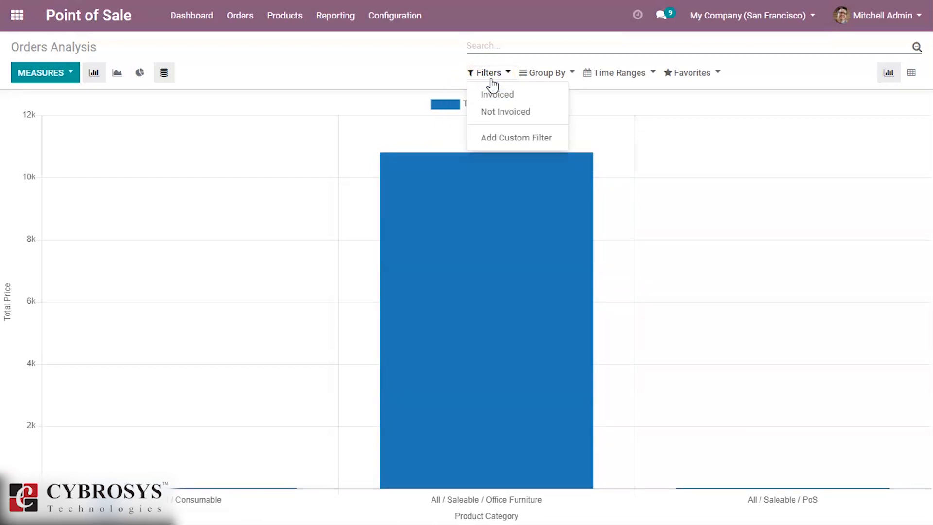
{"action": "left_click", "coordinate": [494, 95]}
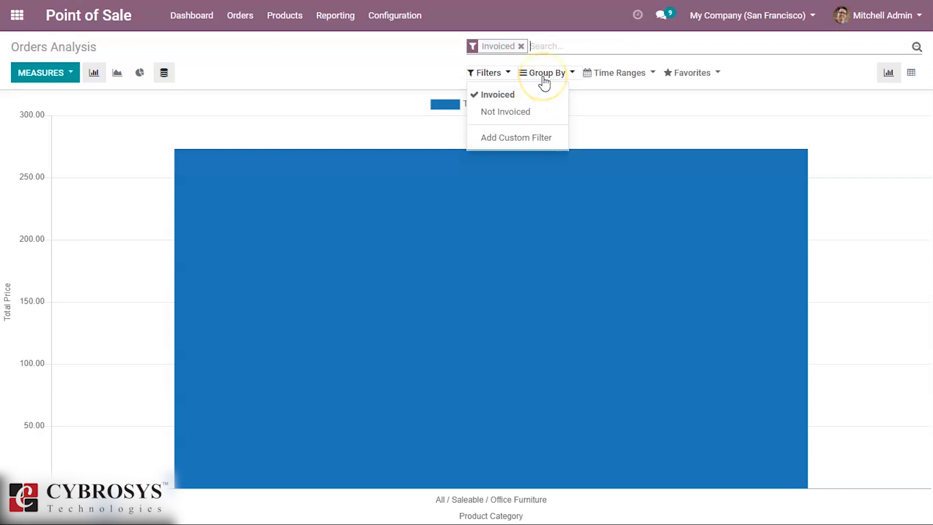
{"action": "left_click", "coordinate": [544, 83]}
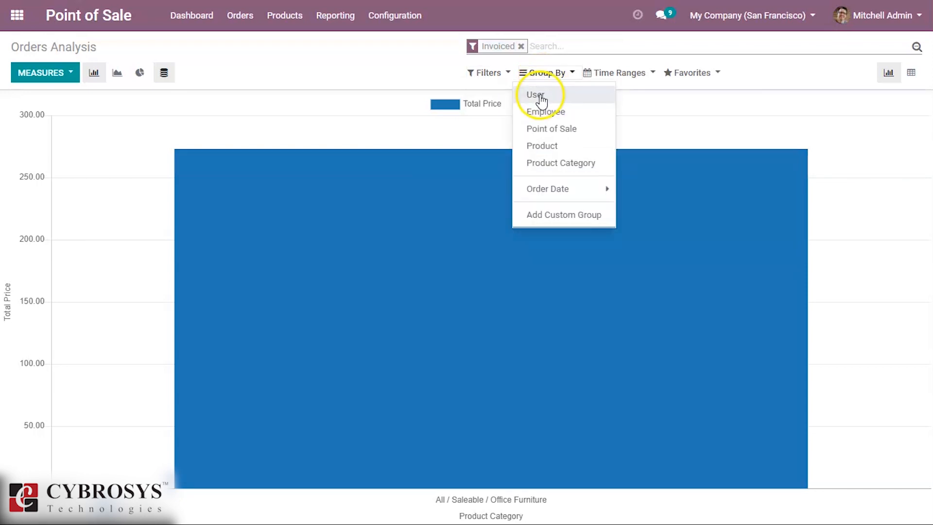
{"action": "left_click", "coordinate": [537, 95]}
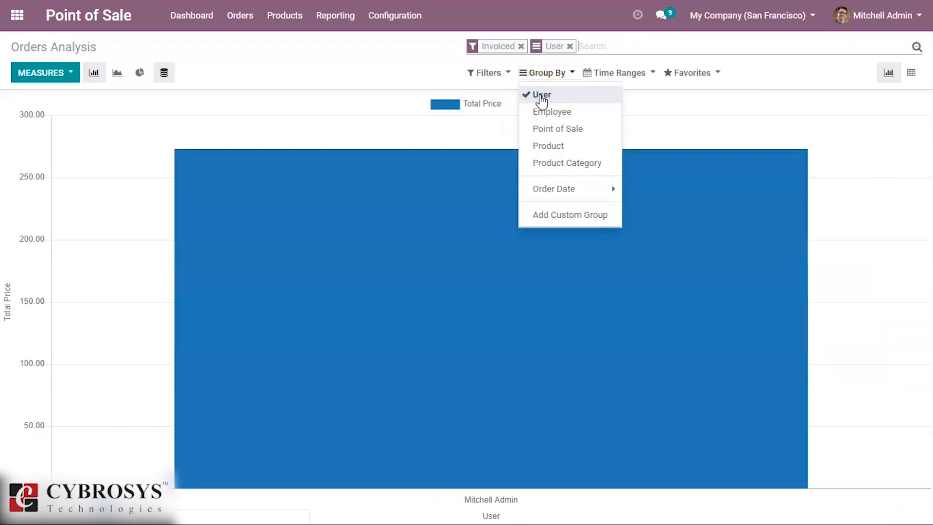
{"action": "left_click", "coordinate": [541, 113]}
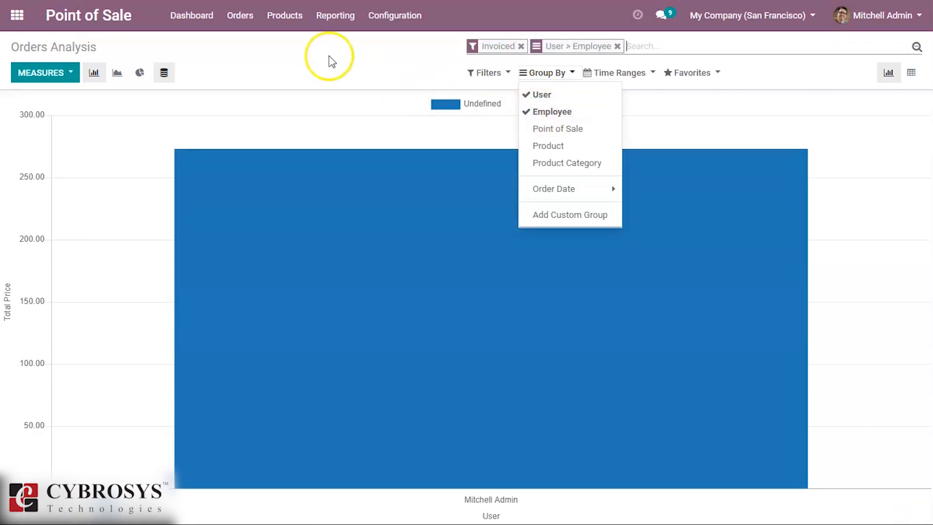
Print the sales details report for Shop, Bar, Shop2 and shop3, and close its dialog
{"action": "left_click", "coordinate": [325, 19]}
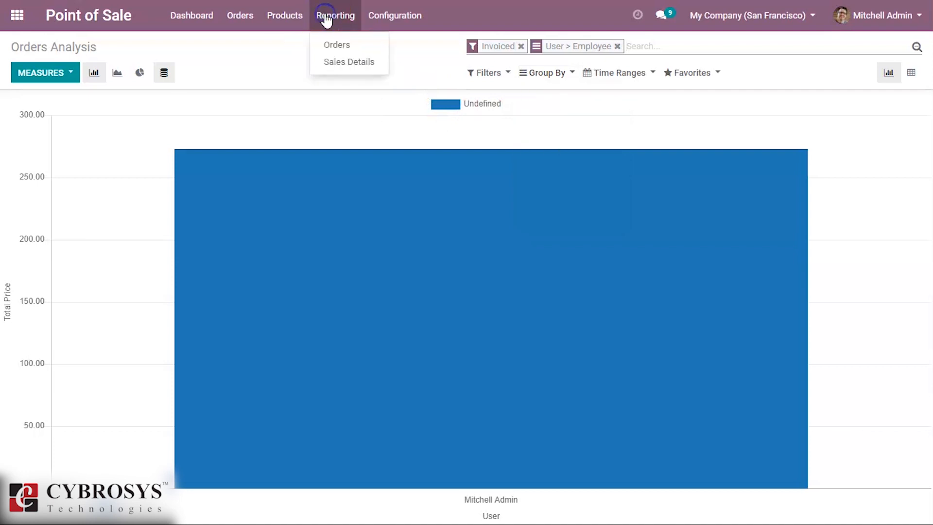
{"action": "left_click", "coordinate": [339, 68]}
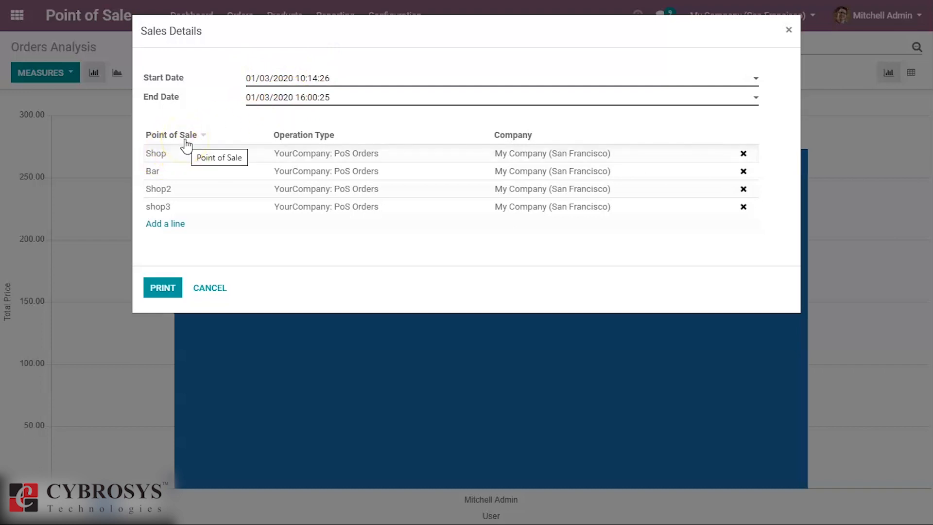
{"action": "left_click", "coordinate": [161, 293]}
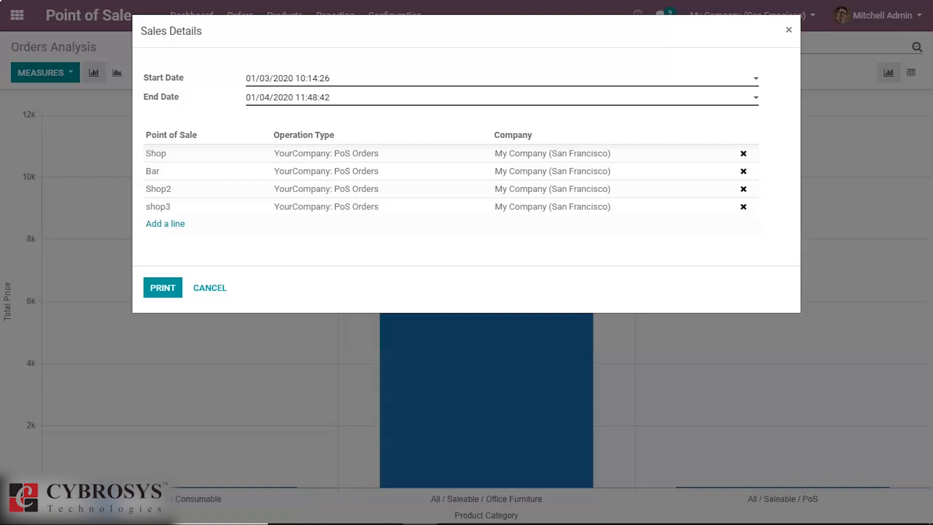
{"action": "left_click", "coordinate": [484, 237]}
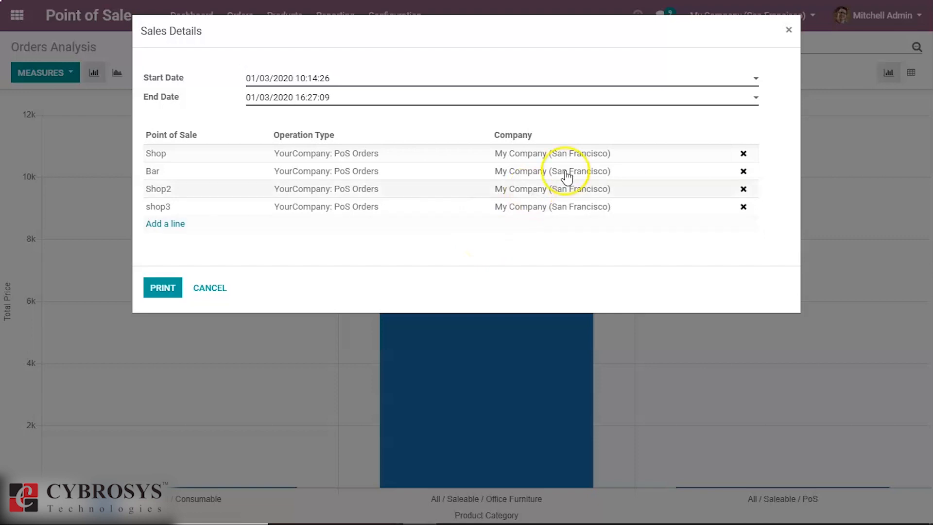
{"action": "left_click", "coordinate": [788, 30]}
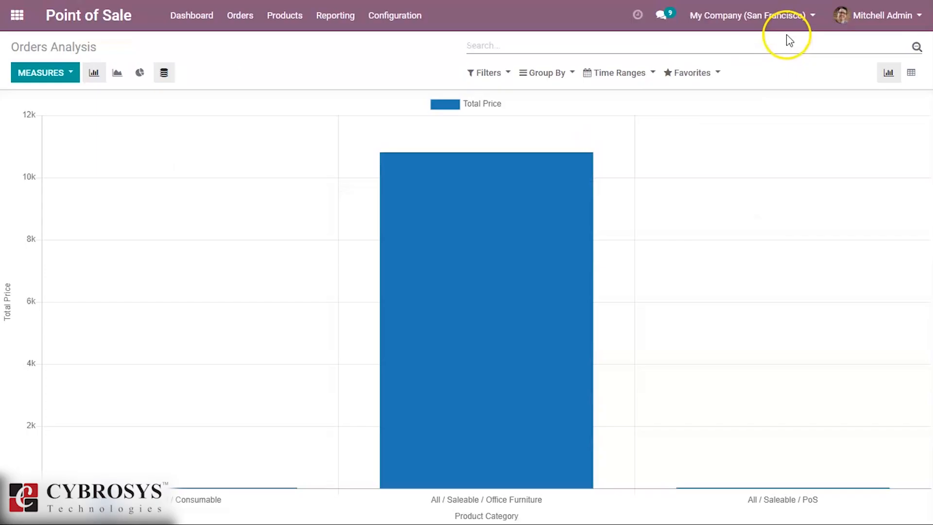
Review the default sales tax in the point of sale settings and the list of taxes, and return to the settings
{"action": "left_click", "coordinate": [410, 26]}
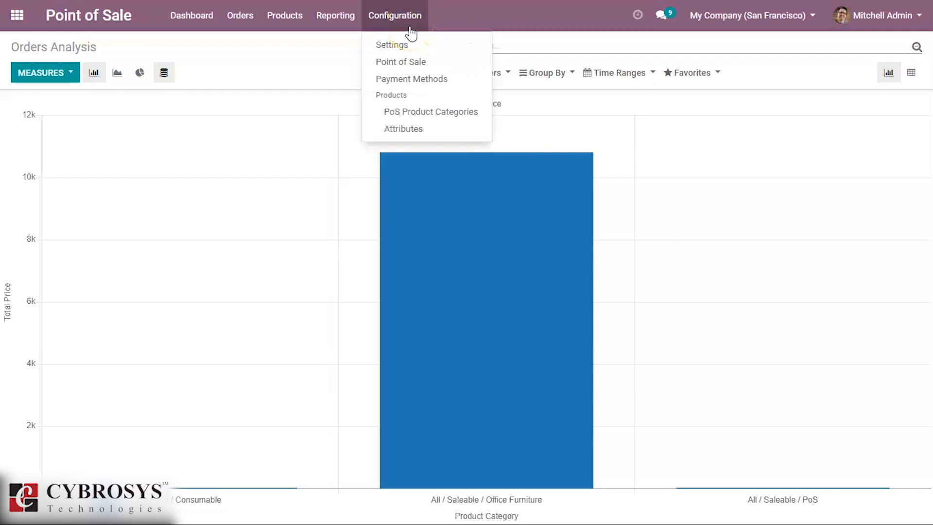
{"action": "left_click", "coordinate": [402, 45]}
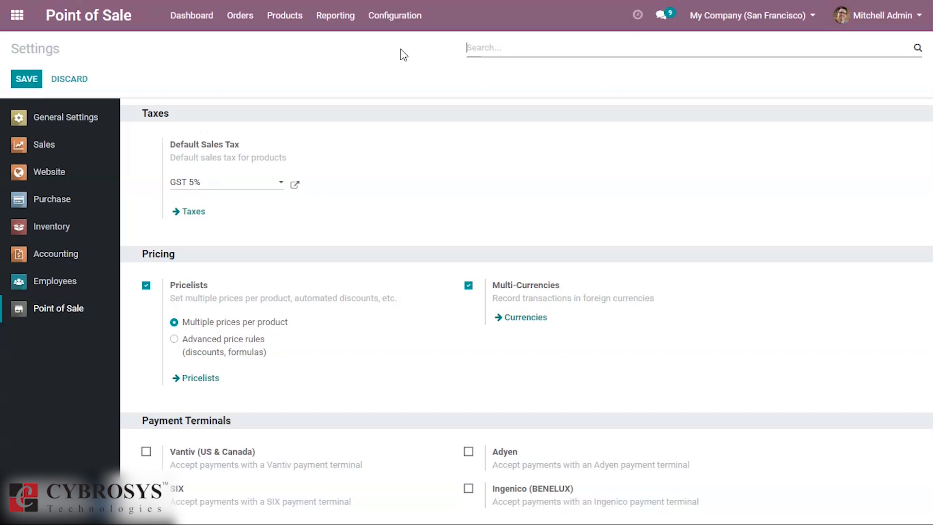
{"action": "mouse_move", "coordinate": [335, 176]}
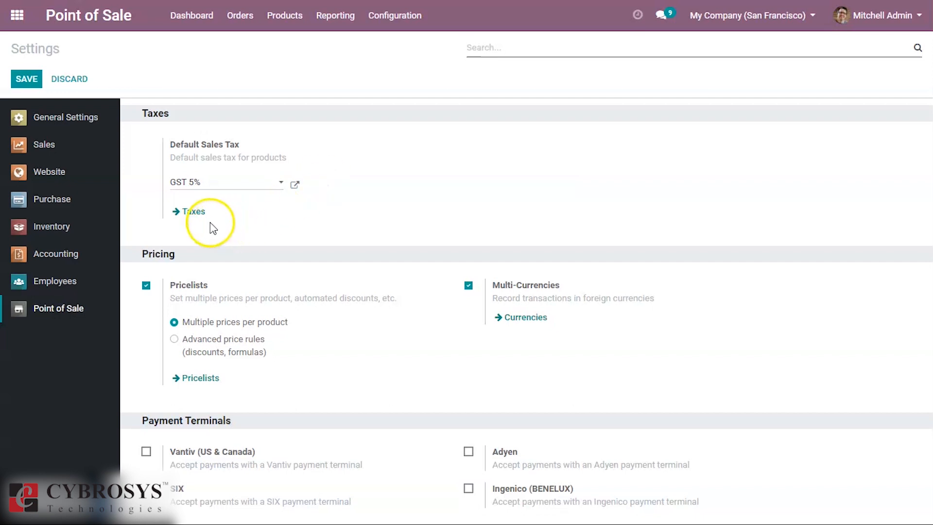
{"action": "left_click", "coordinate": [197, 217]}
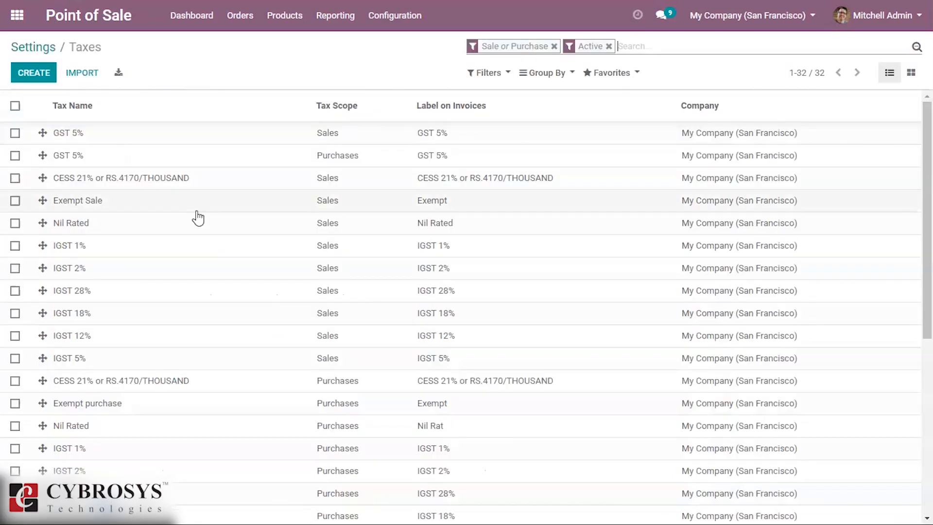
{"action": "left_click", "coordinate": [34, 49]}
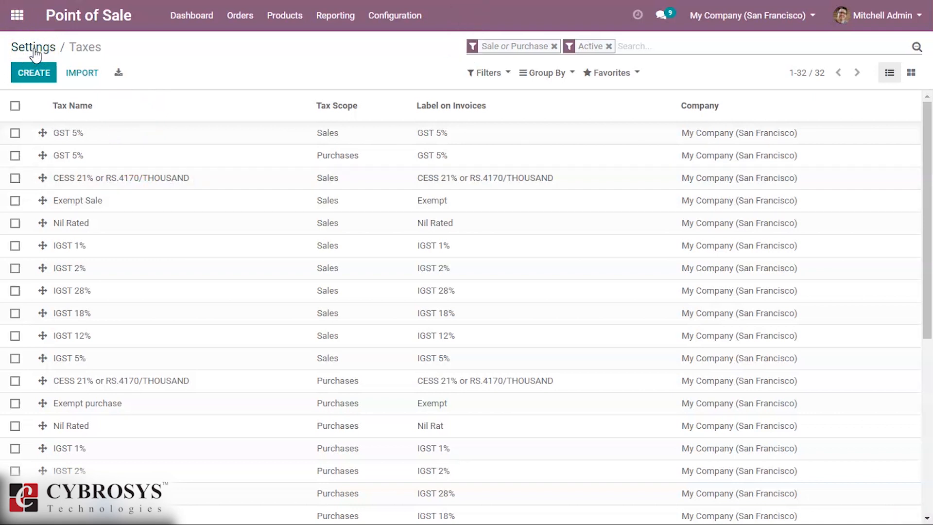
{"action": "left_click", "coordinate": [34, 48]}
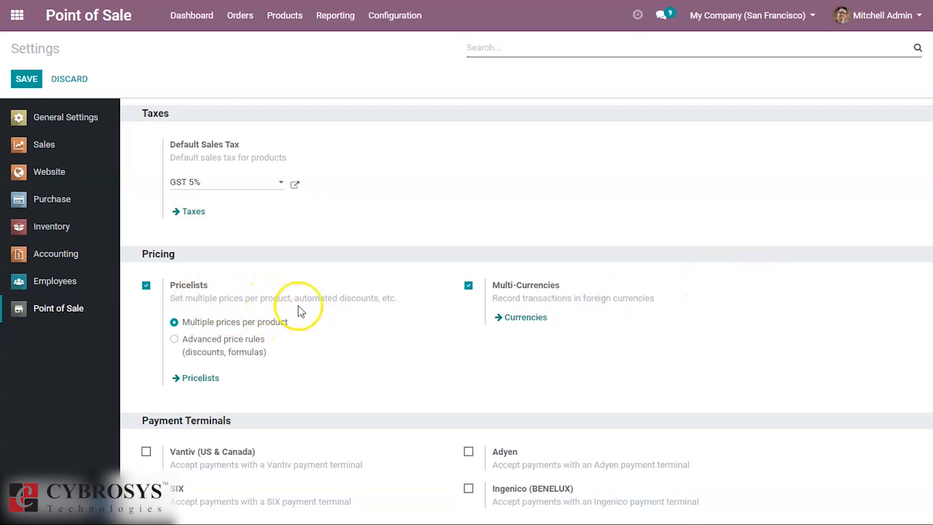
Review the Pricelists and Multi-Currencies options in the pricing settings
{"action": "mouse_move", "coordinate": [262, 338]}
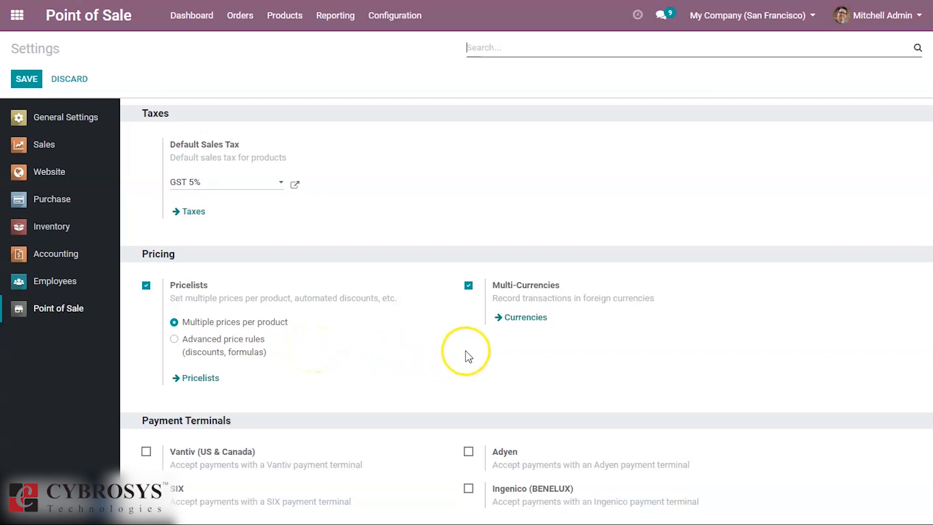
{"action": "mouse_move", "coordinate": [466, 354]}
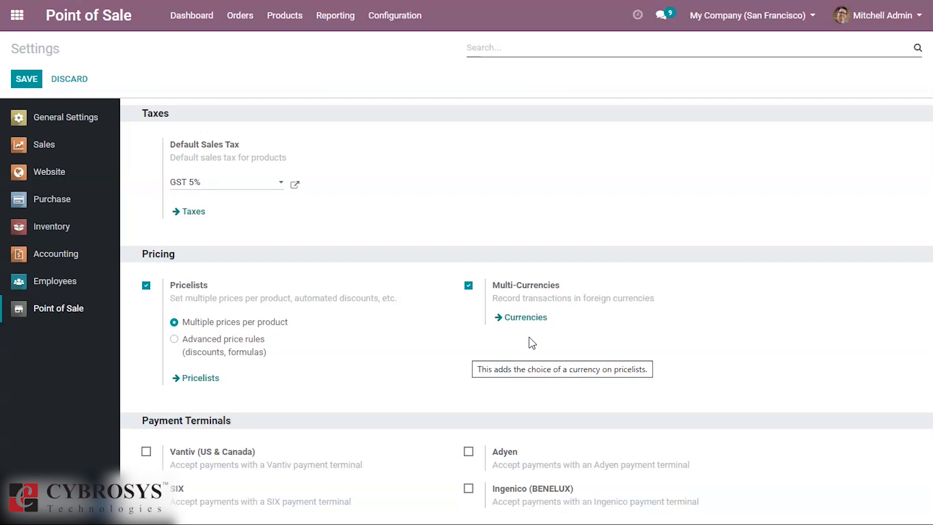
{"action": "left_click", "coordinate": [381, 423]}
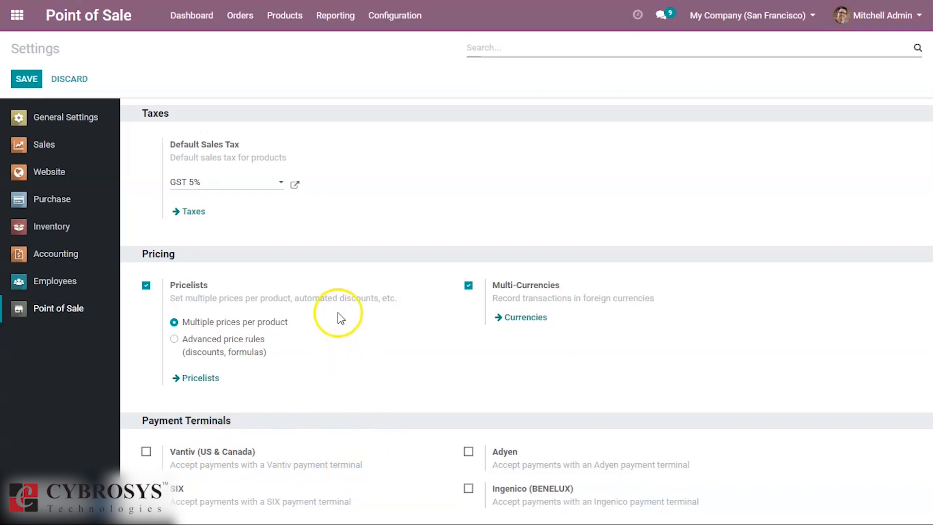
Review the blank form for a new point of sale and the existing Shop's configuration, and return to the list of points of sale
{"action": "left_click", "coordinate": [410, 18]}
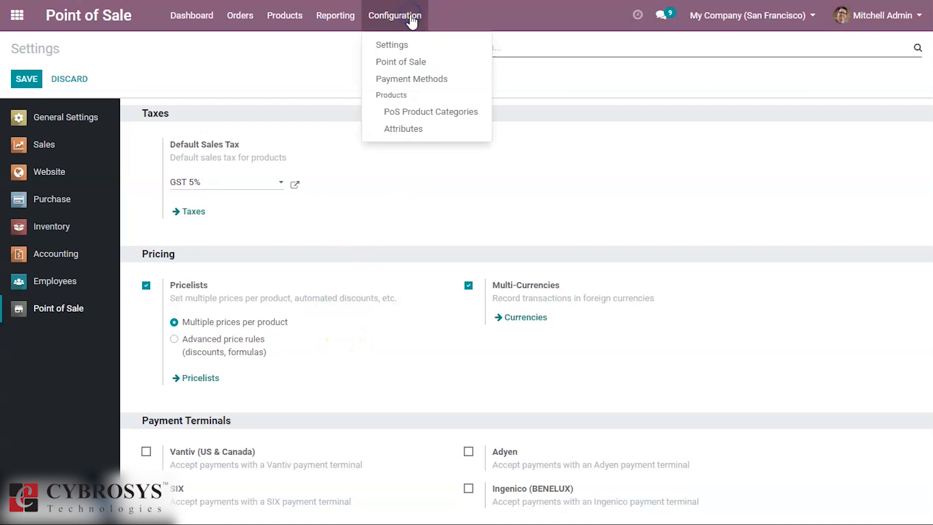
{"action": "left_click", "coordinate": [404, 65]}
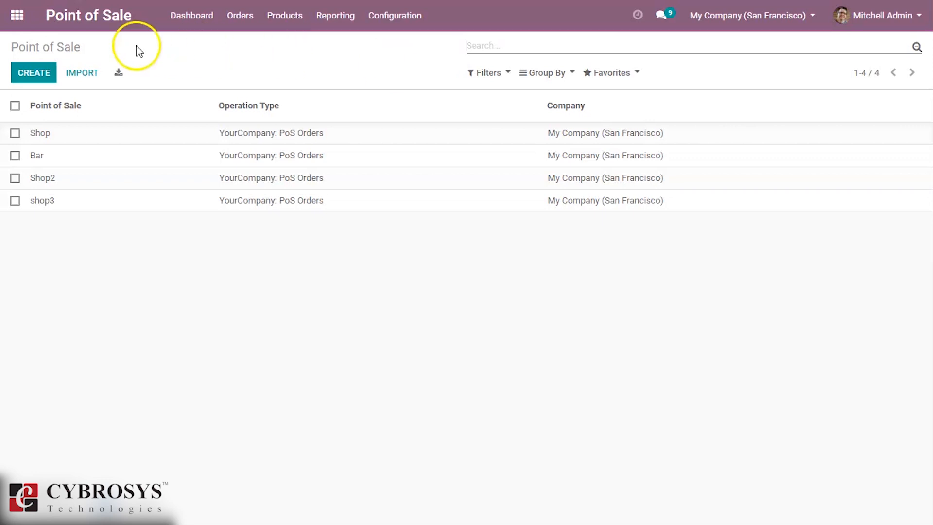
{"action": "left_click", "coordinate": [24, 74]}
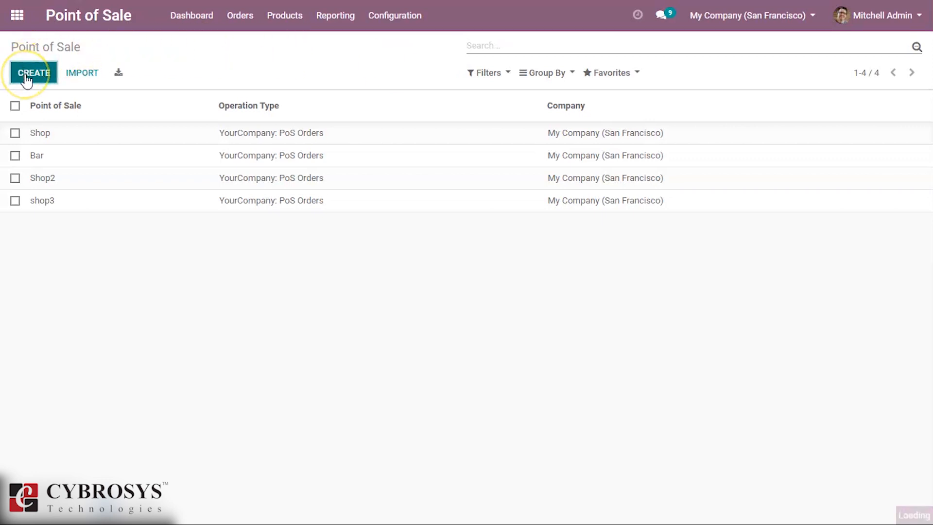
{"action": "left_click", "coordinate": [104, 146]}
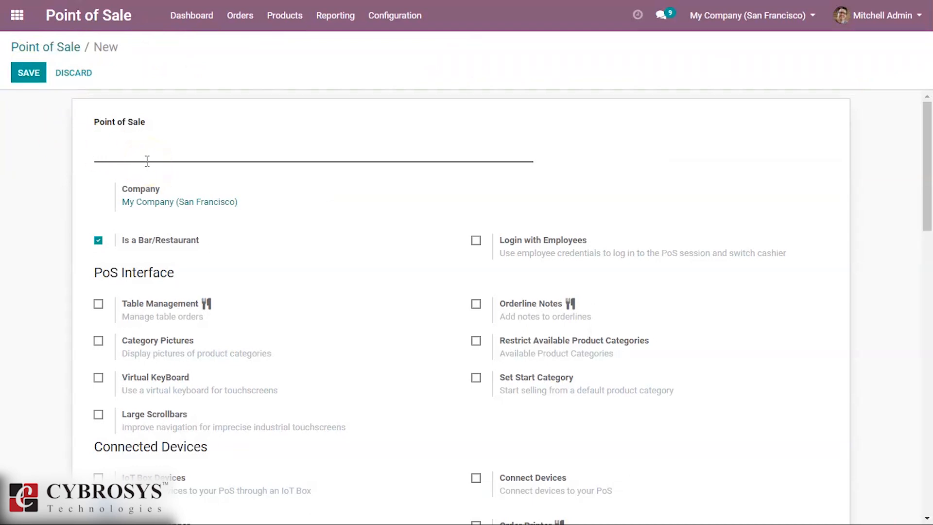
{"action": "left_click", "coordinate": [205, 245]}
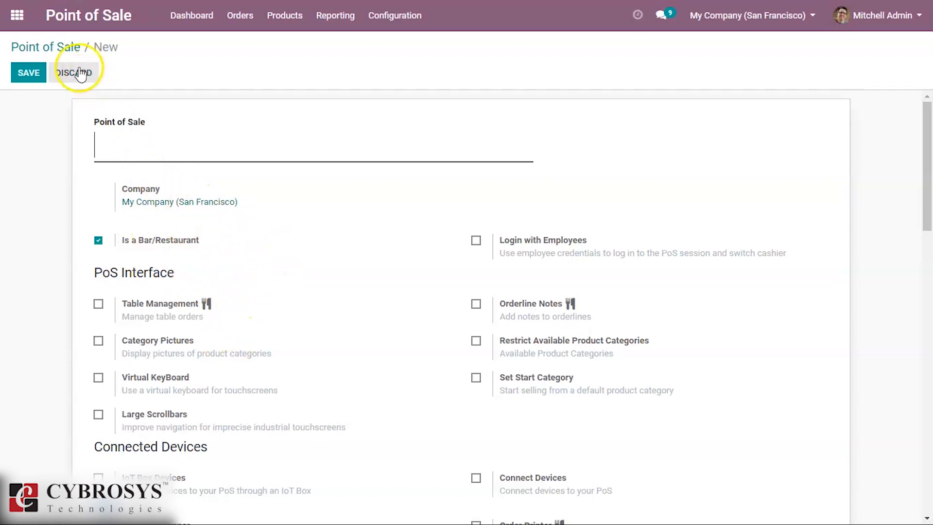
{"action": "left_click", "coordinate": [69, 47]}
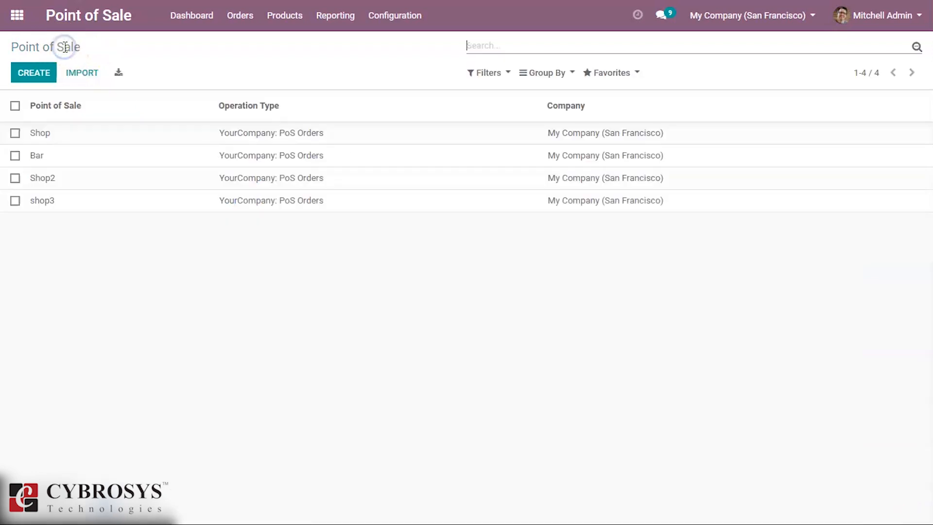
{"action": "left_click", "coordinate": [171, 145]}
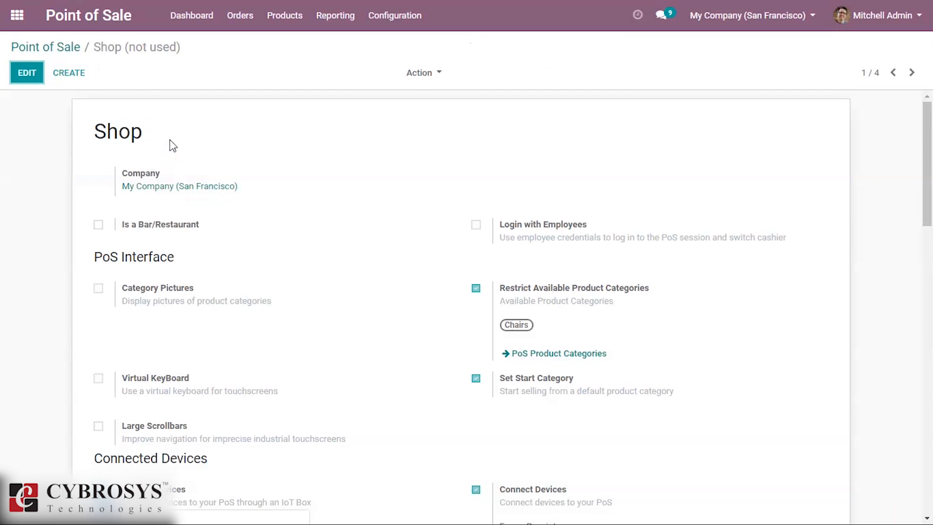
{"action": "left_click", "coordinate": [59, 42]}
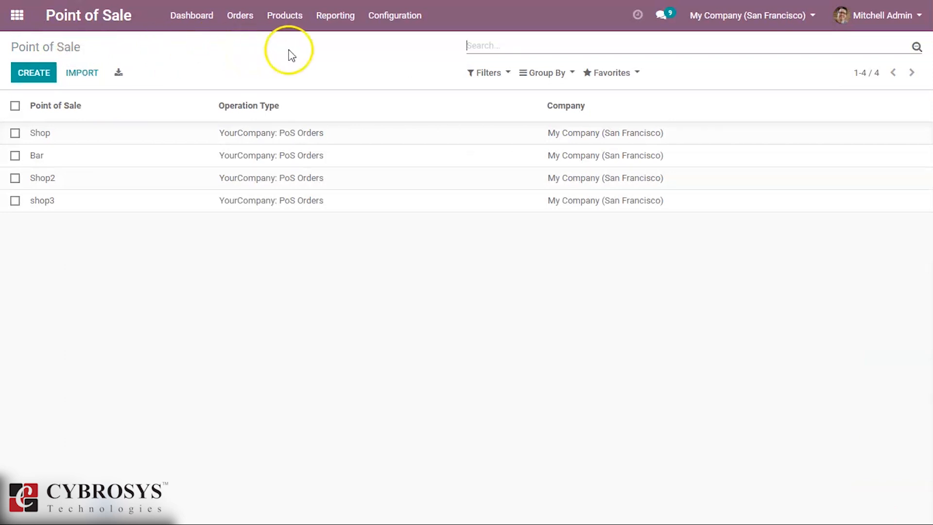
Open the Cash payment method for editing to review its accounts and journal, and return to the payment methods list
{"action": "left_click", "coordinate": [411, 27]}
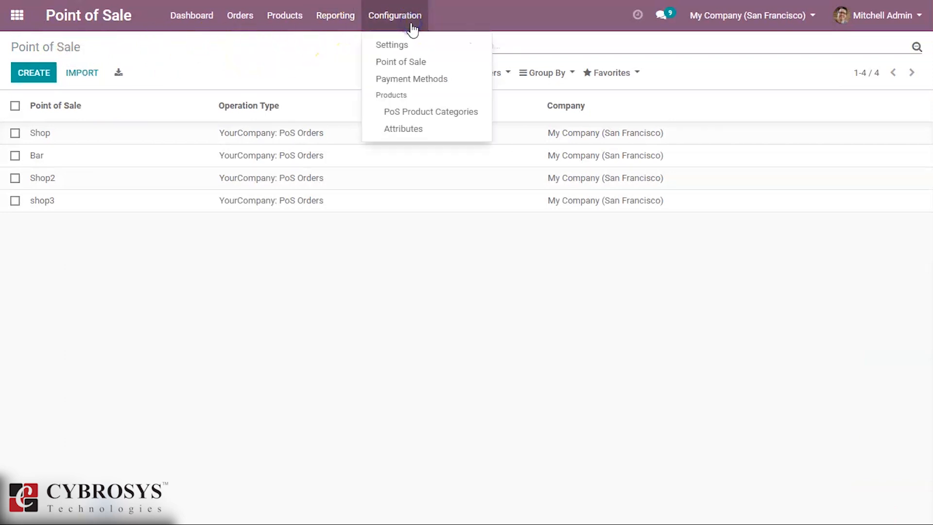
{"action": "left_click", "coordinate": [403, 80]}
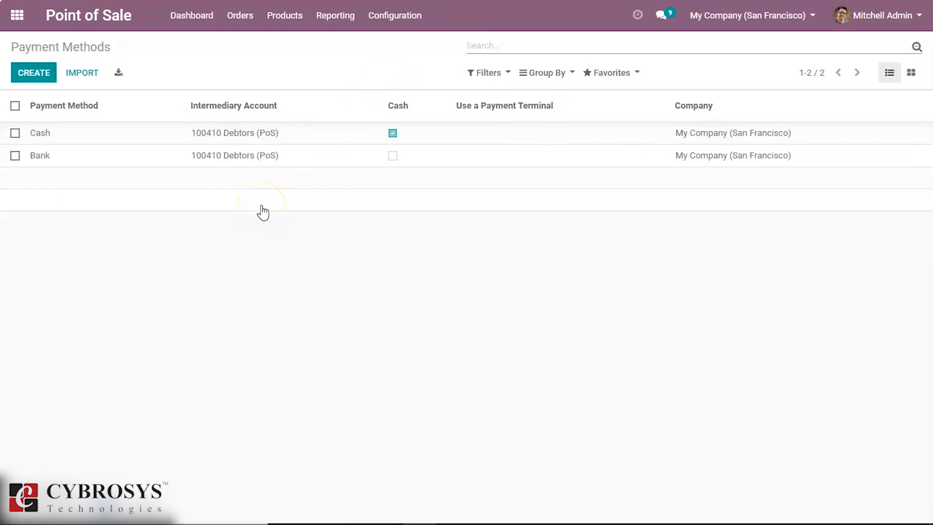
{"action": "left_click", "coordinate": [231, 134]}
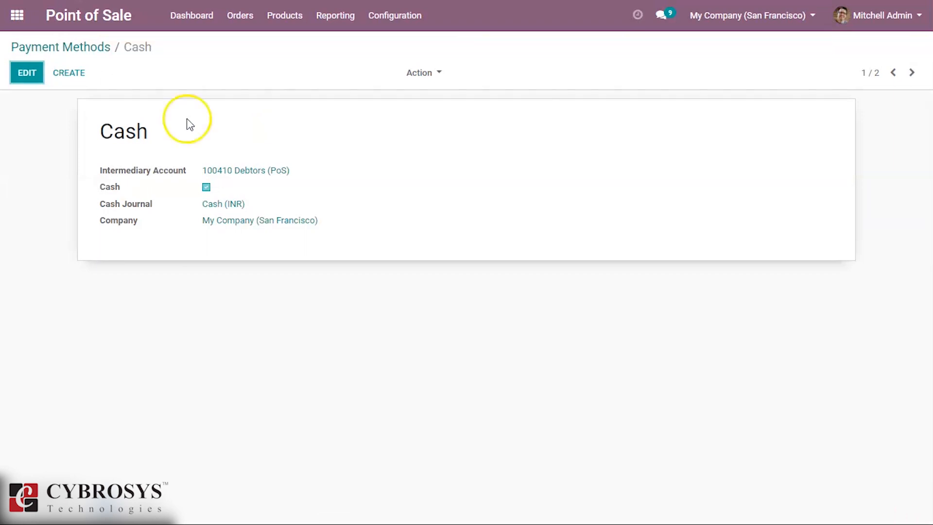
{"action": "left_click", "coordinate": [25, 78]}
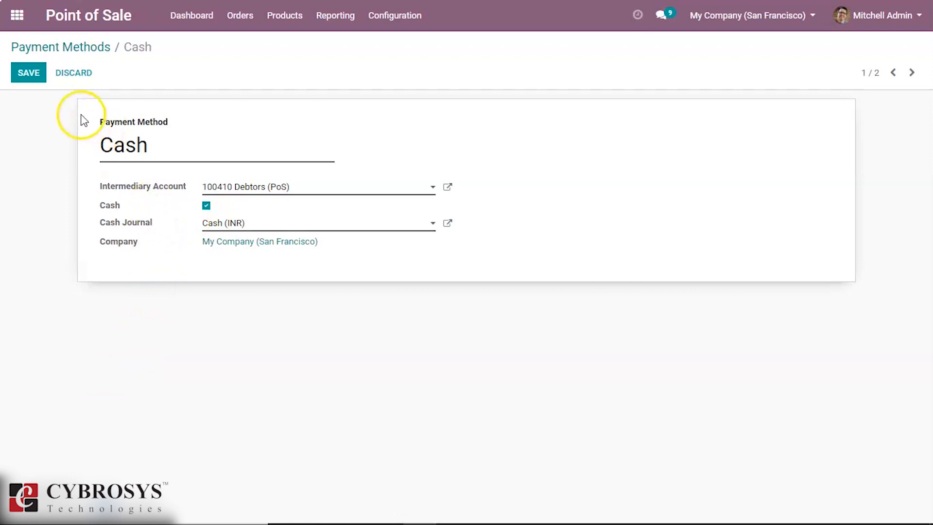
{"action": "left_click", "coordinate": [86, 47]}
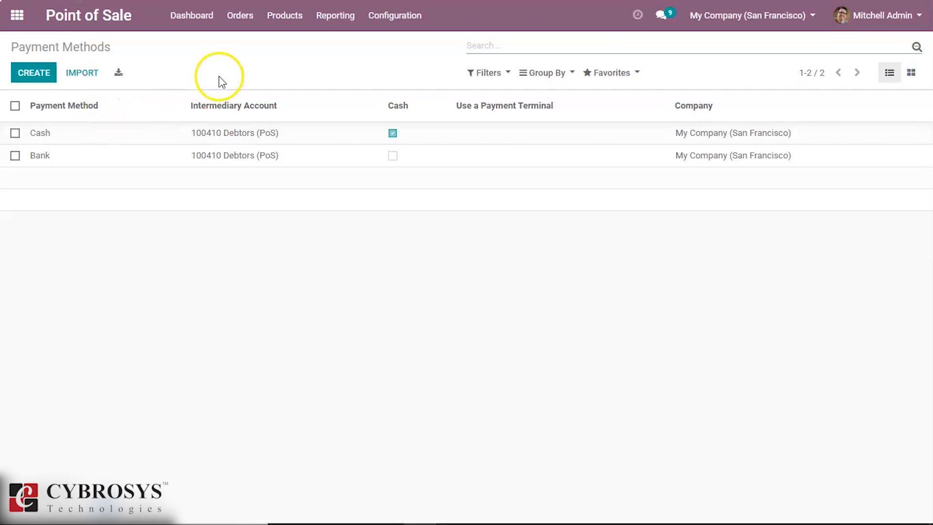
Display the list of PoS product categories
{"action": "left_click", "coordinate": [375, 25]}
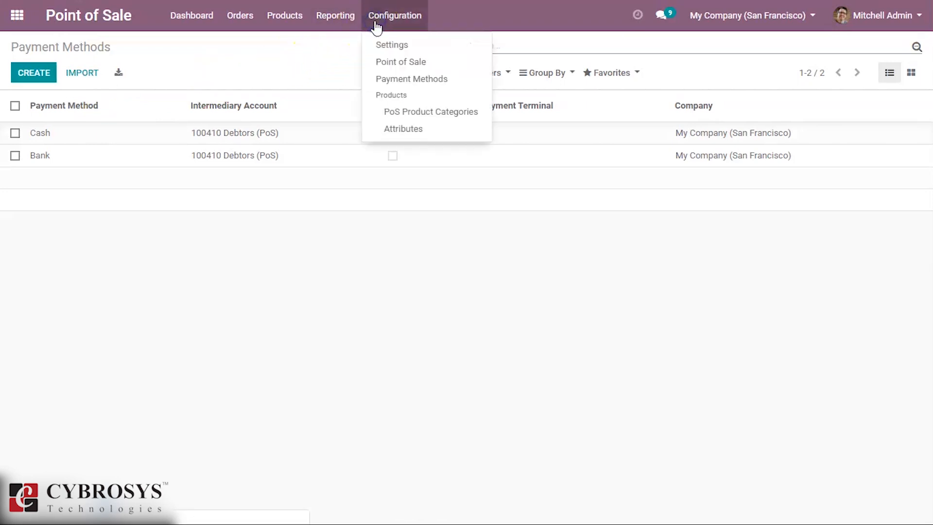
{"action": "left_click", "coordinate": [389, 114]}
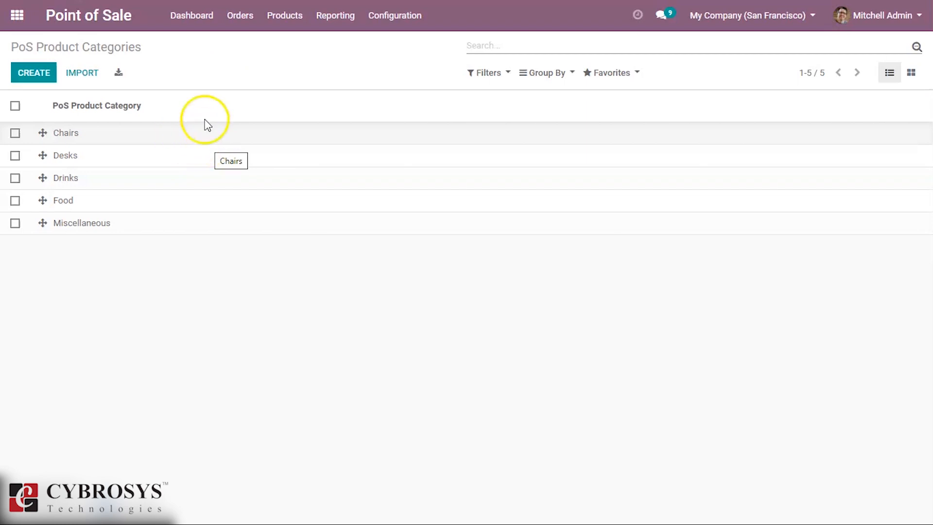
Open the Legs product attribute for editing to review its display type, variants creation mode and attribute values
{"action": "left_click", "coordinate": [387, 20]}
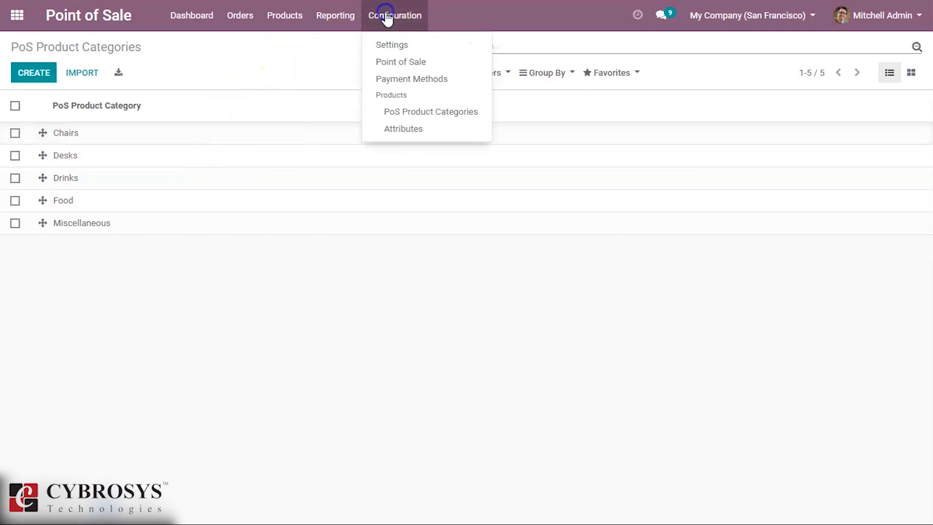
{"action": "left_click", "coordinate": [389, 132]}
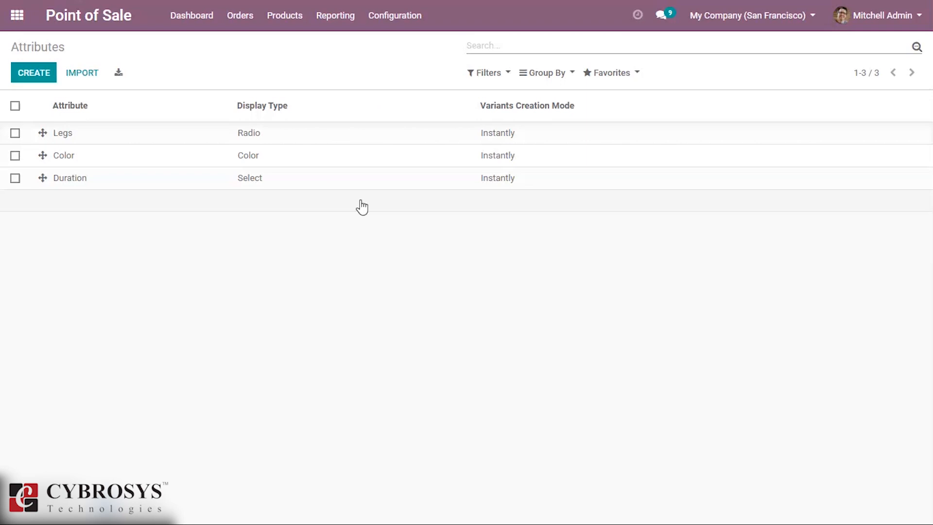
{"action": "left_click", "coordinate": [395, 142]}
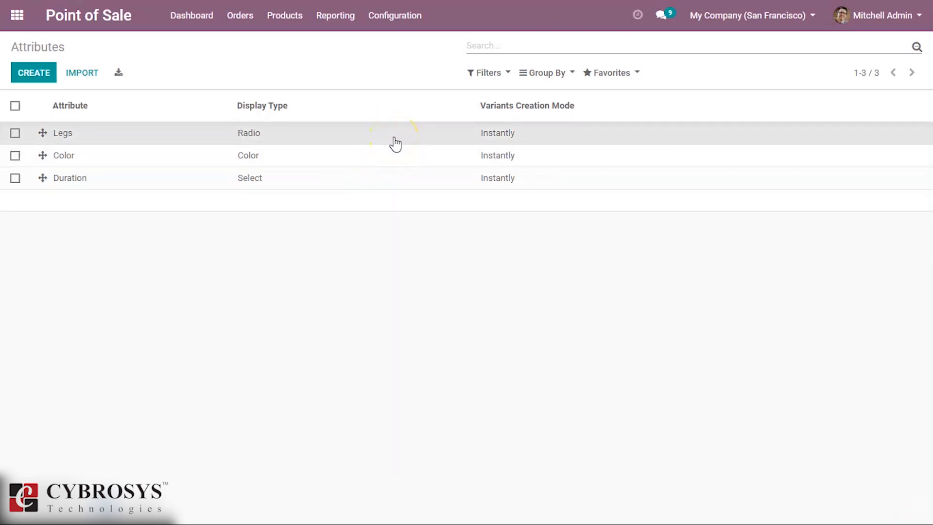
{"action": "left_click", "coordinate": [335, 135]}
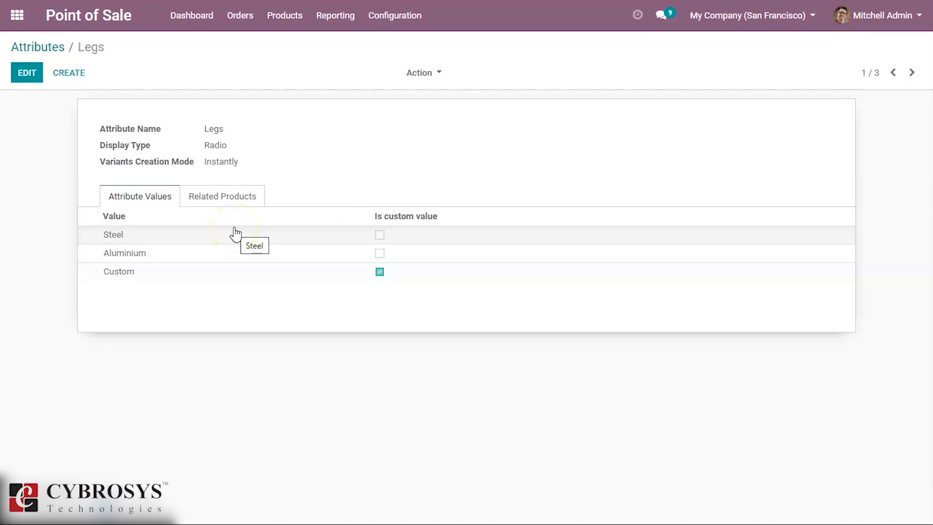
{"action": "left_click", "coordinate": [24, 74]}
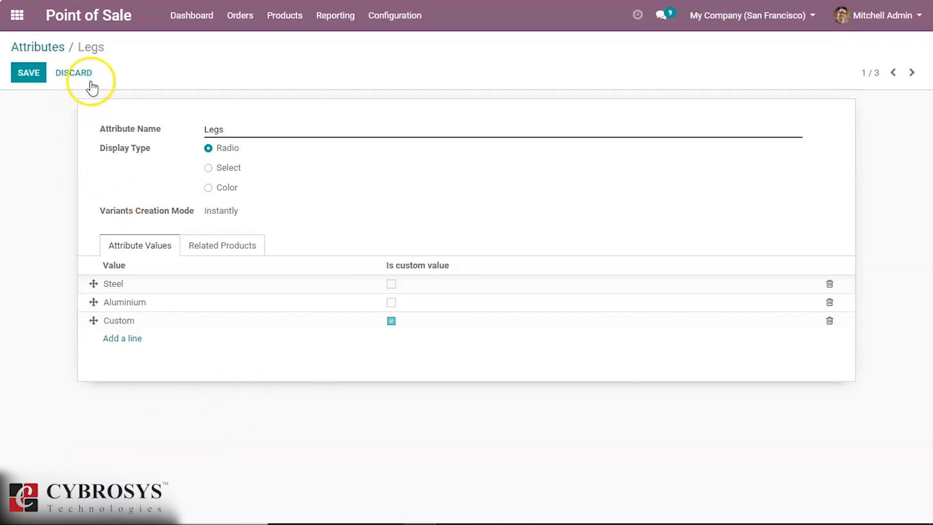
{"action": "left_click", "coordinate": [397, 20]}
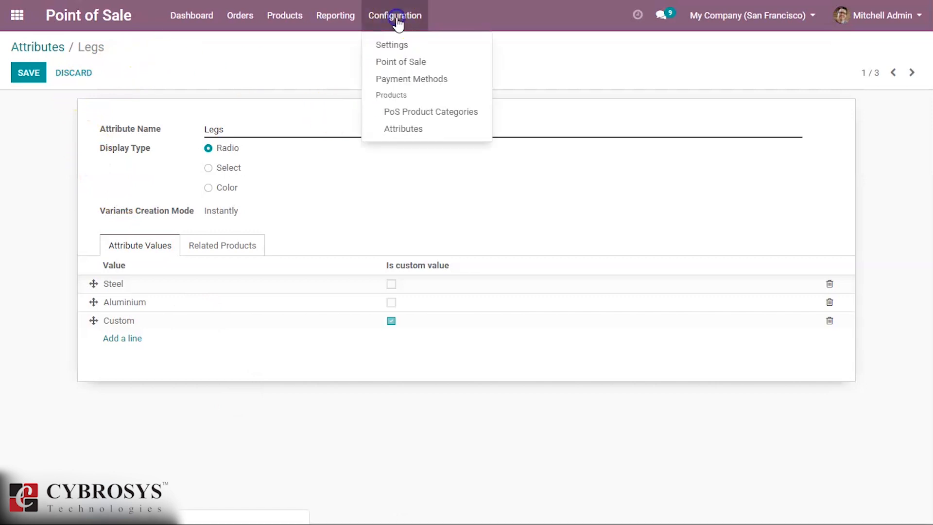